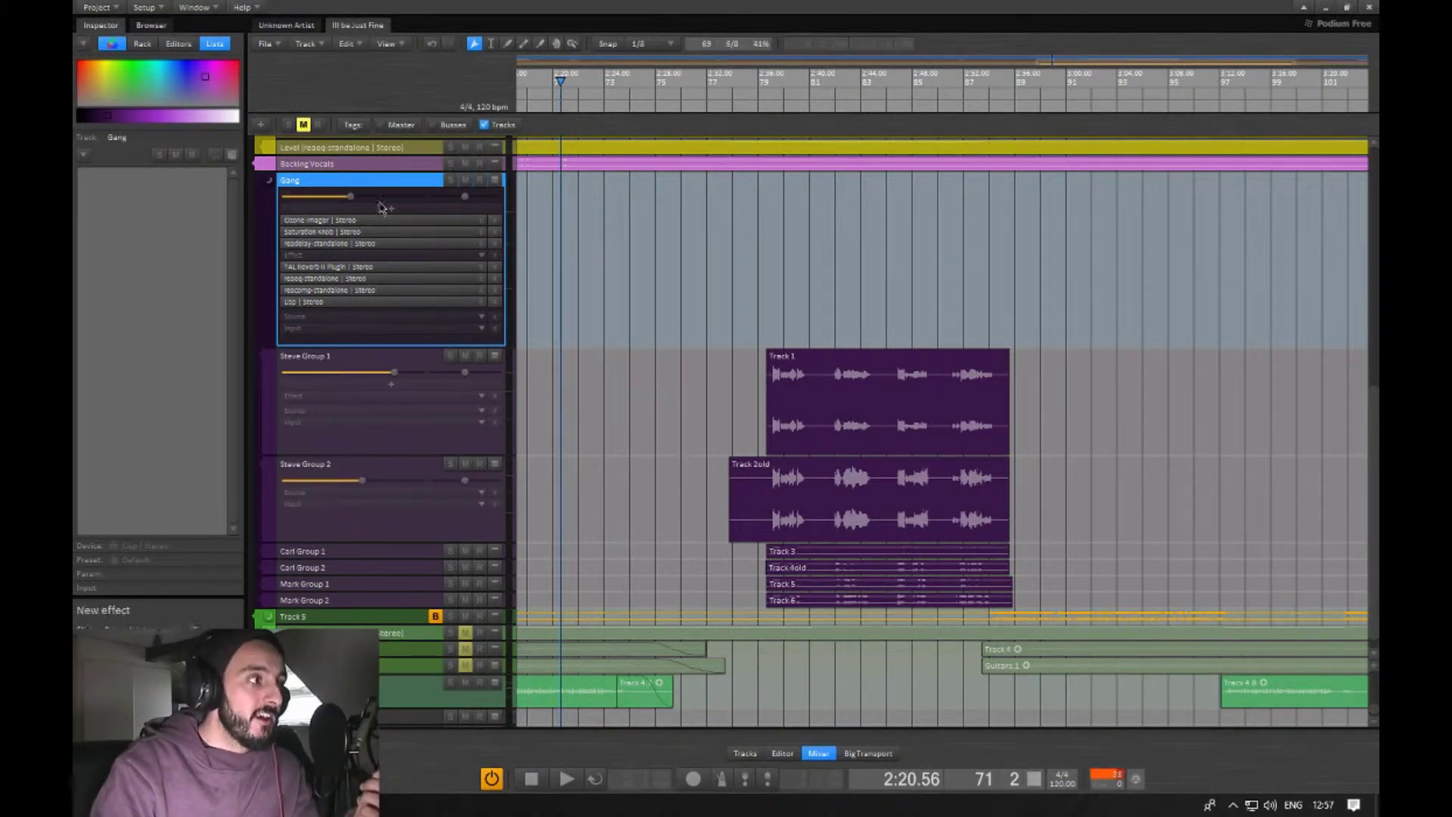
- Lower the Gang track's volume slightly and place the playhead at 2:24.50, bar 73
left_click_drag(351, 197, 346, 199)
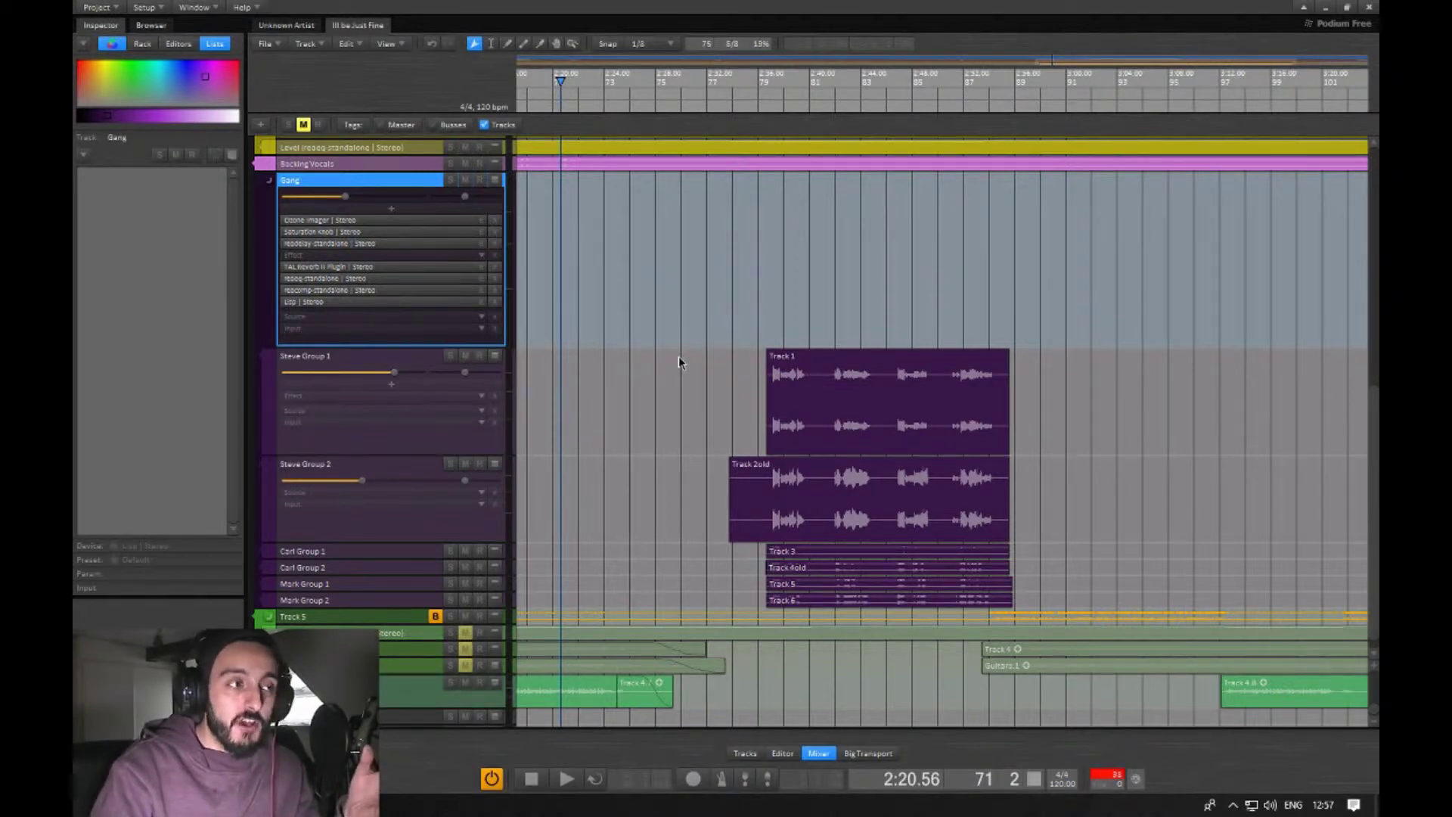
scroll(678, 359, "up", 1)
scroll(678, 362, "up", 2)
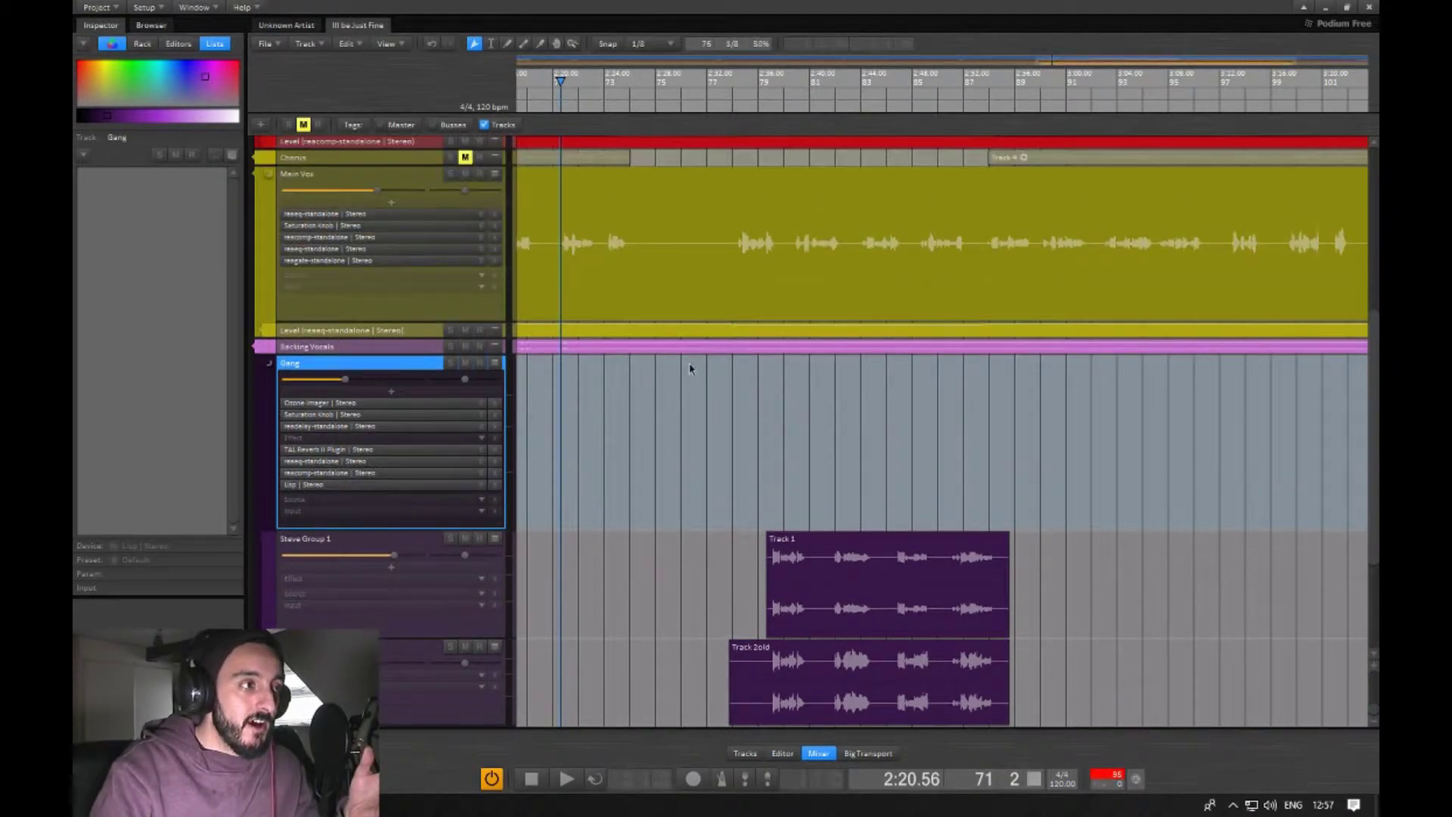
left_click(770, 481)
scroll(679, 473, "down", 2)
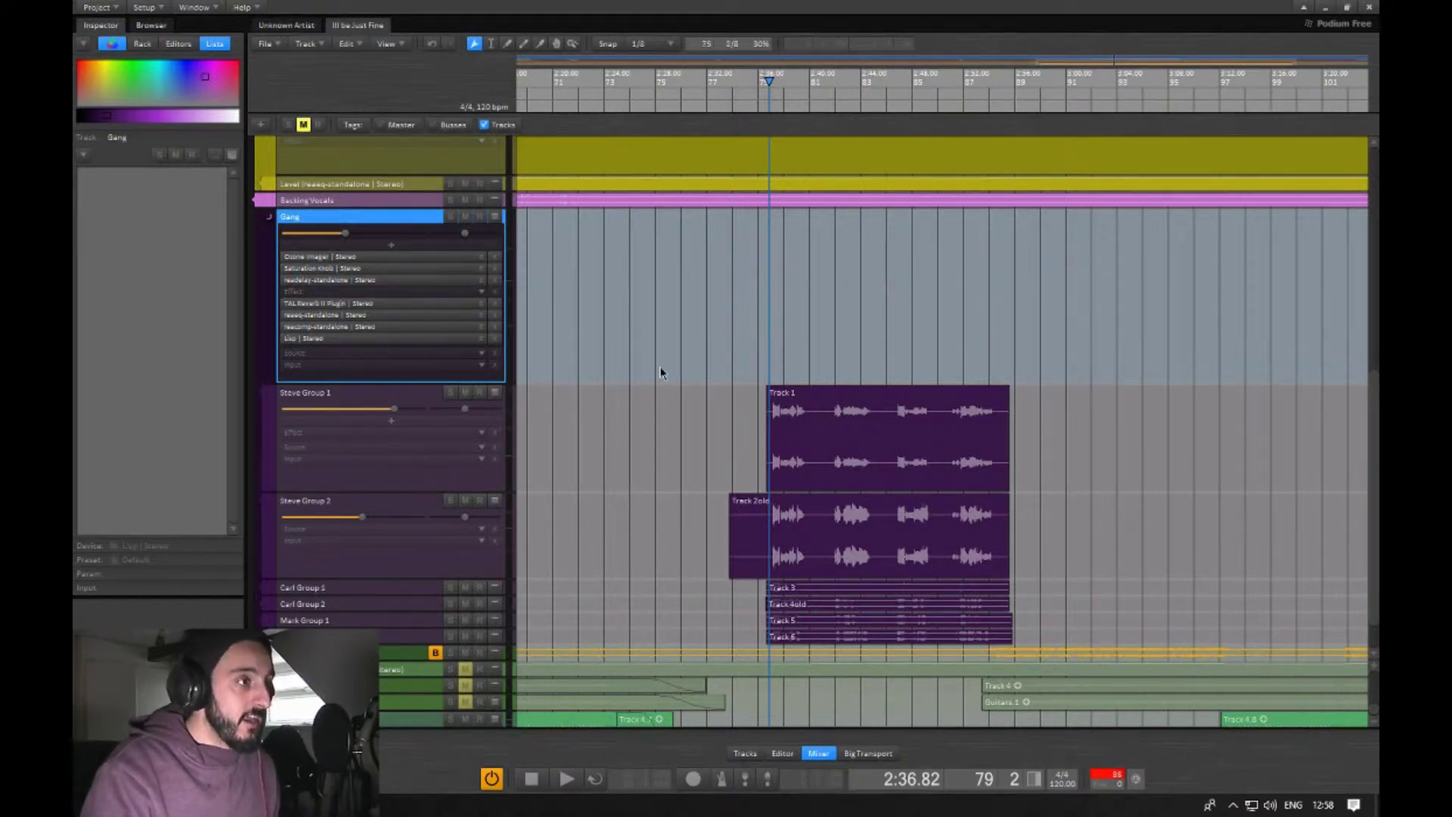
scroll(660, 372, "up", 3)
left_click_drag(733, 372, 611, 355)
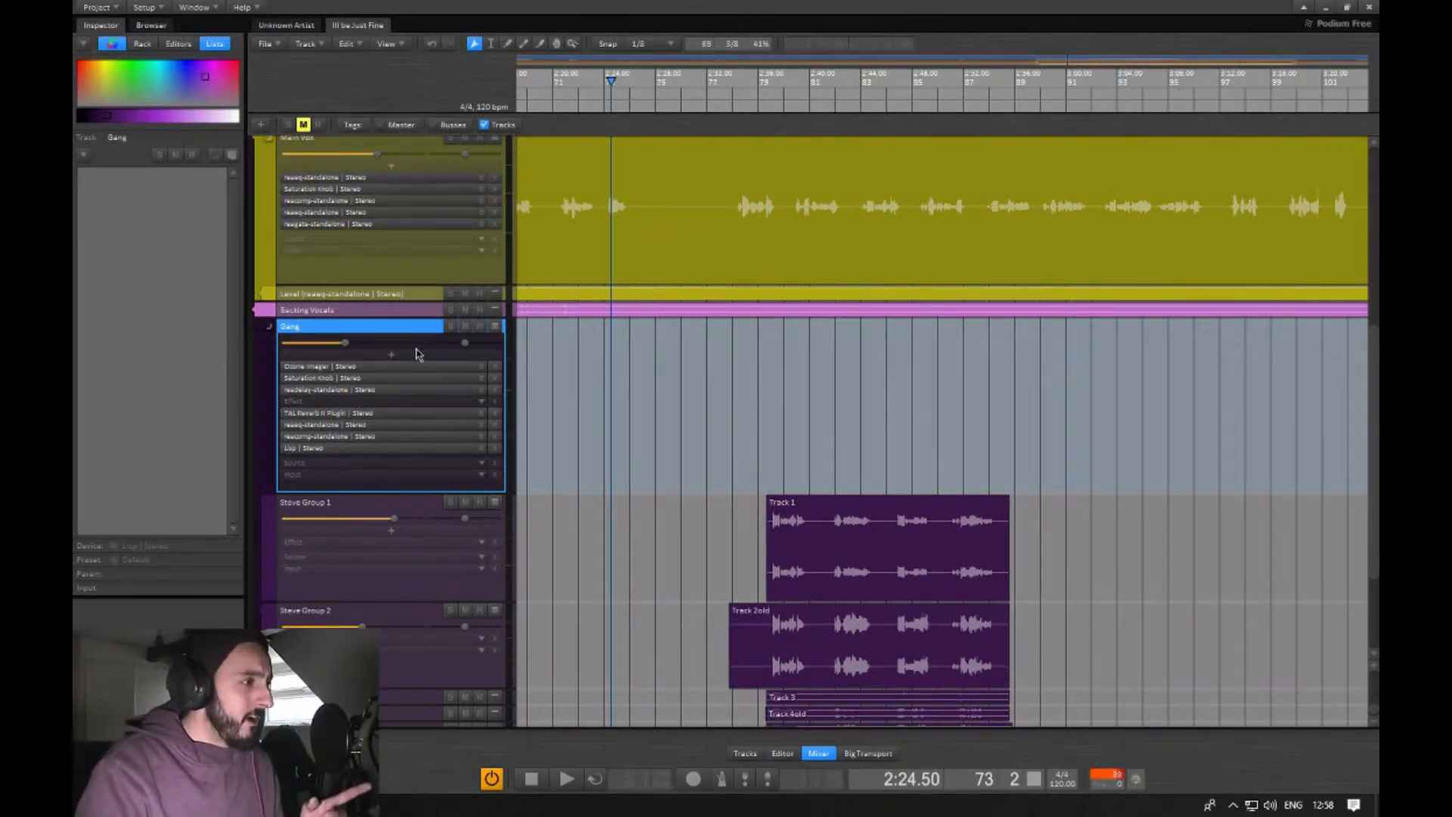
- Remove the empty effect slot above TAL Reverb II from the Gang track's effect chain
mouse_move(416, 348)
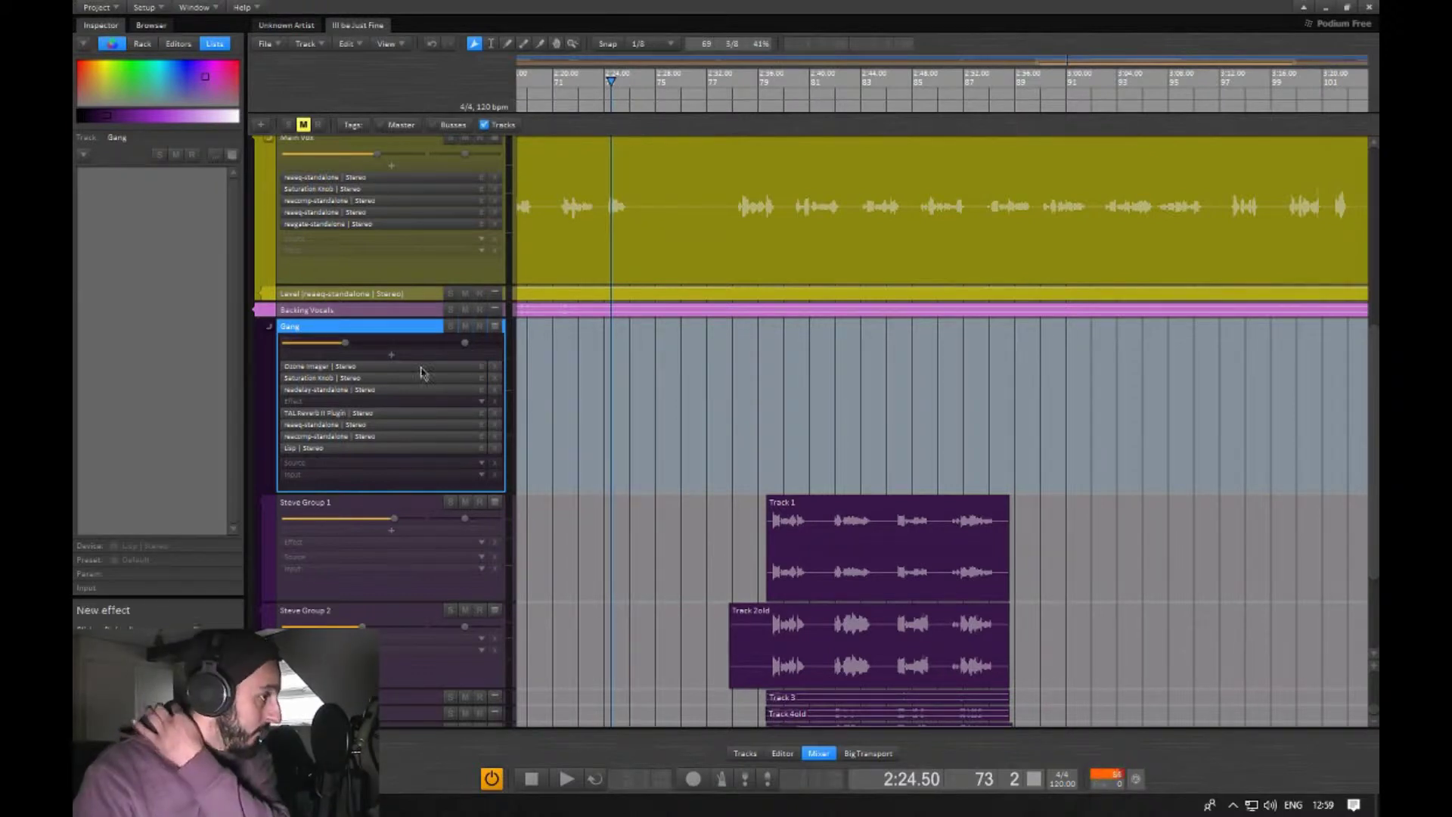
right_click(368, 401)
left_click(321, 485)
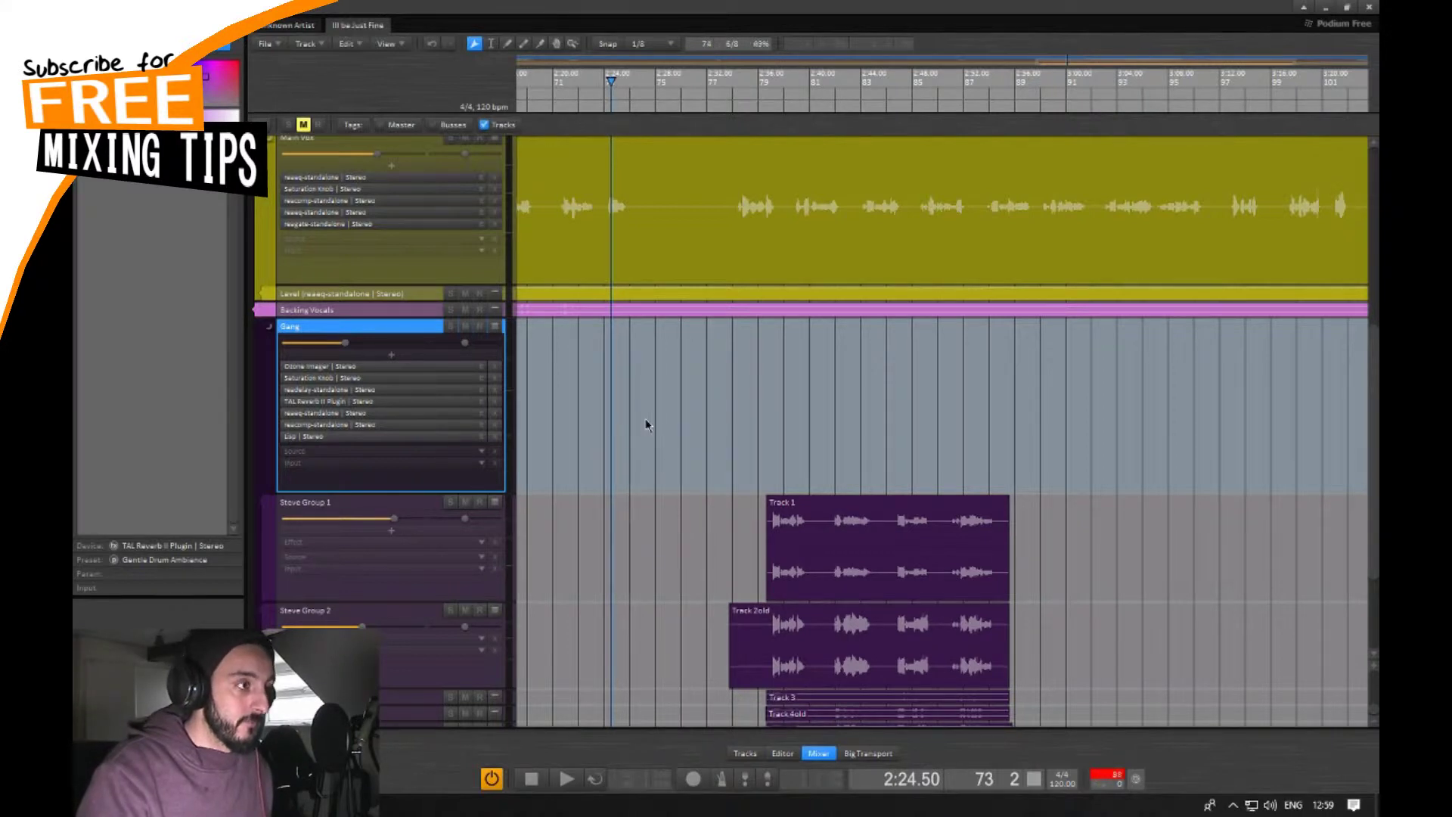
- During playback, raise the Gang track's volume slightly and lower its first two sub-tracks a little
key("space")
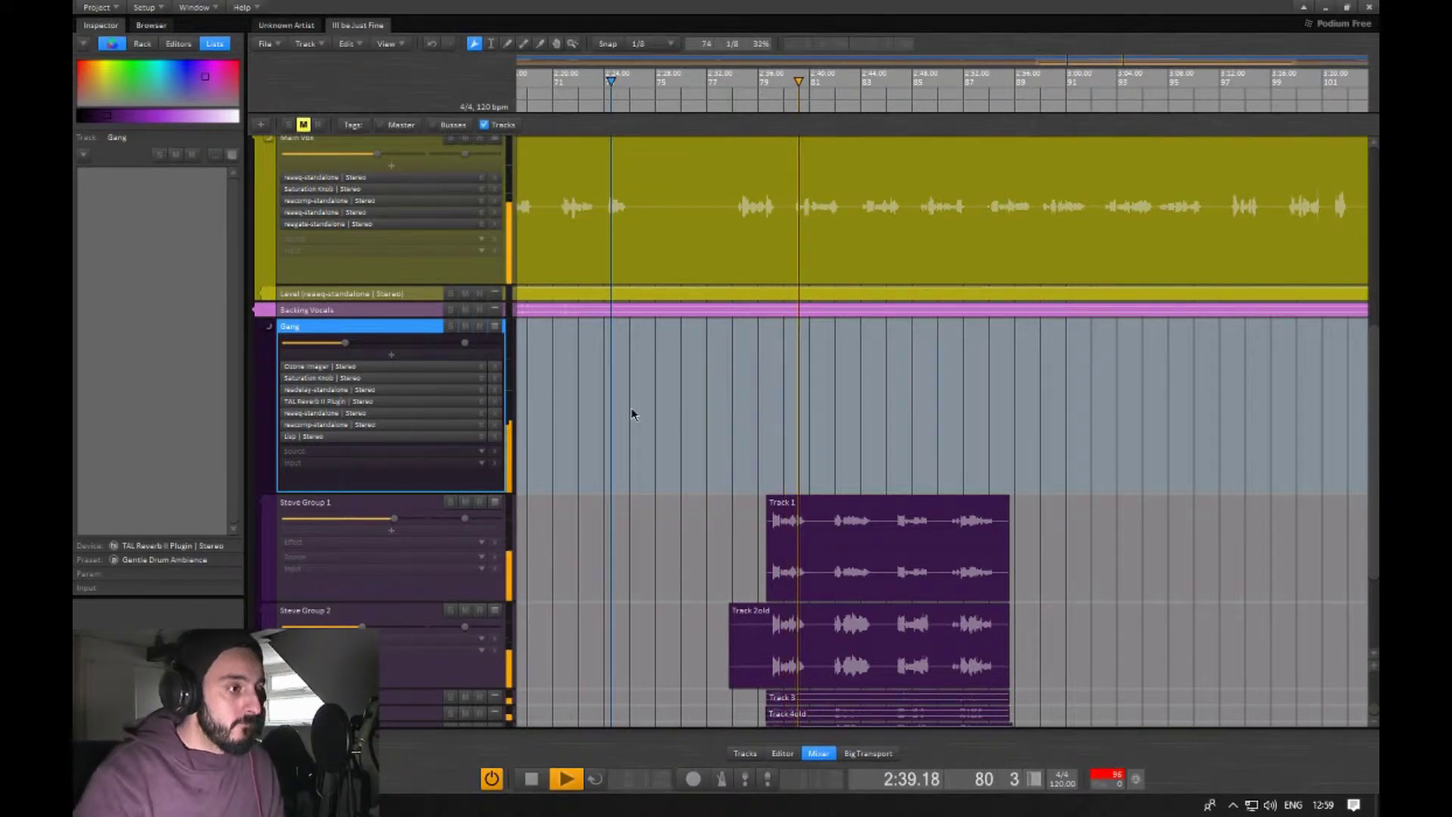
left_click_drag(345, 343, 351, 346)
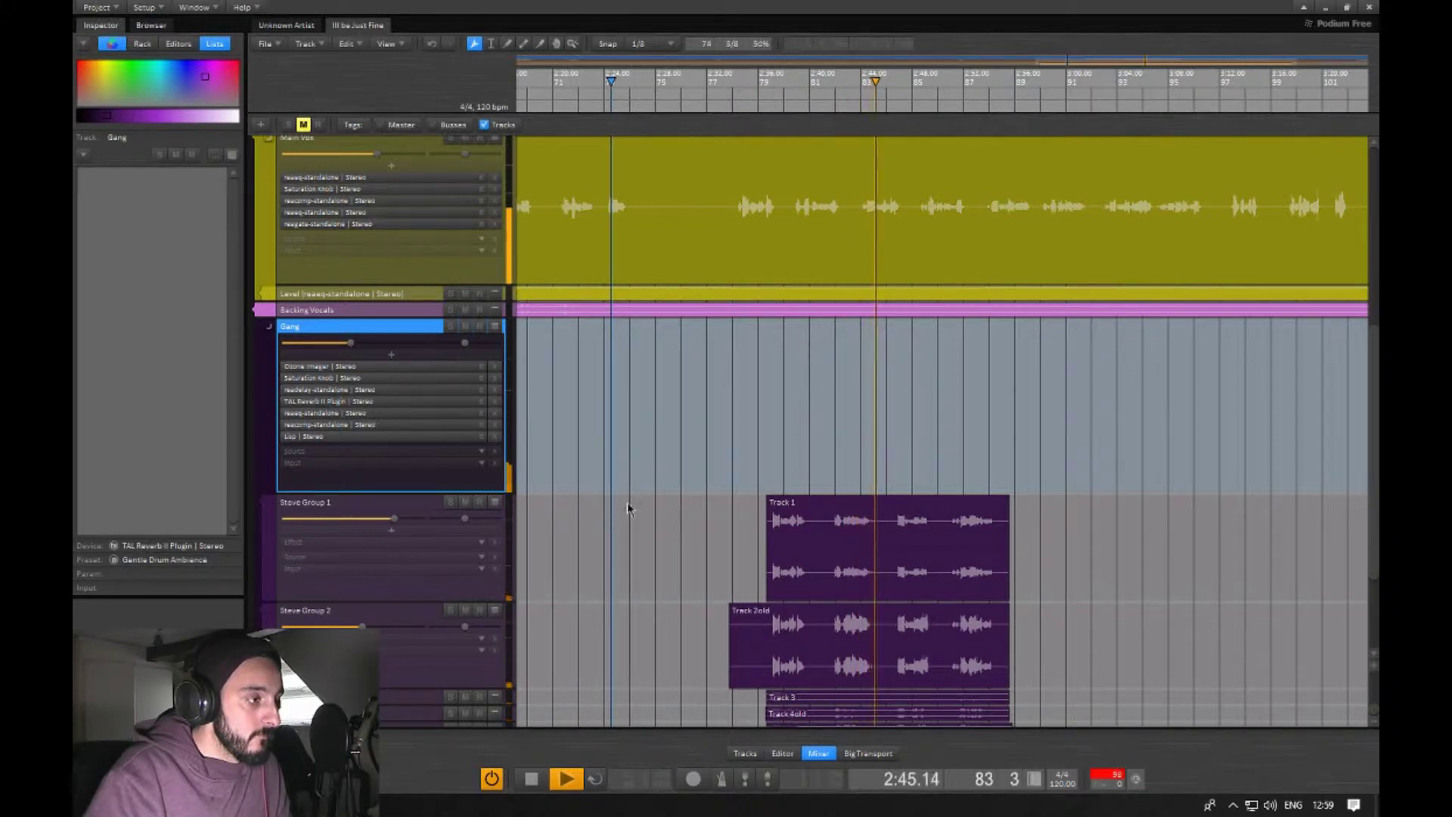
scroll(628, 506, "down", 1)
left_click_drag(361, 598, 356, 597)
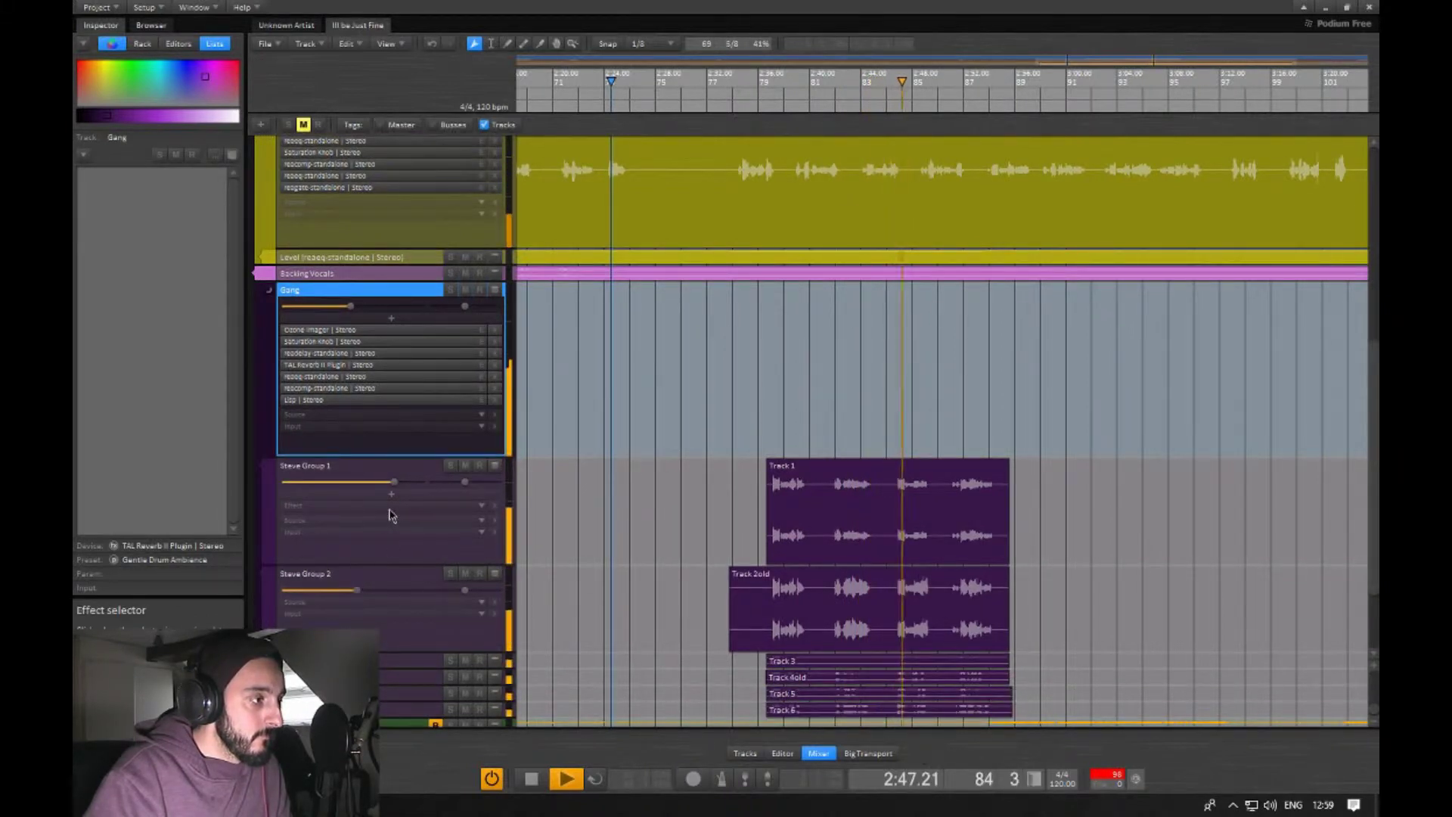
left_click_drag(394, 486, 386, 487)
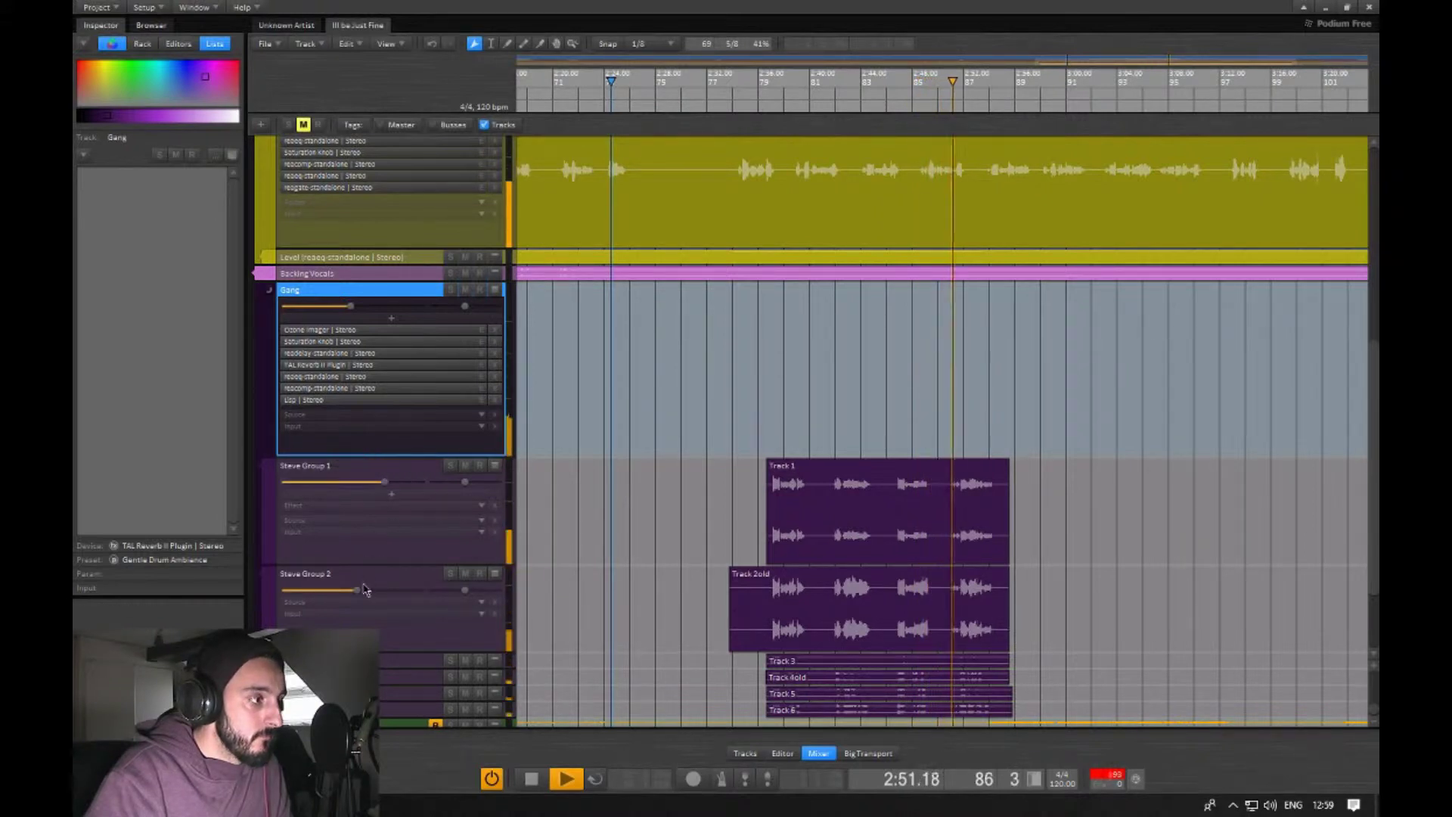
left_click_drag(361, 591, 363, 591)
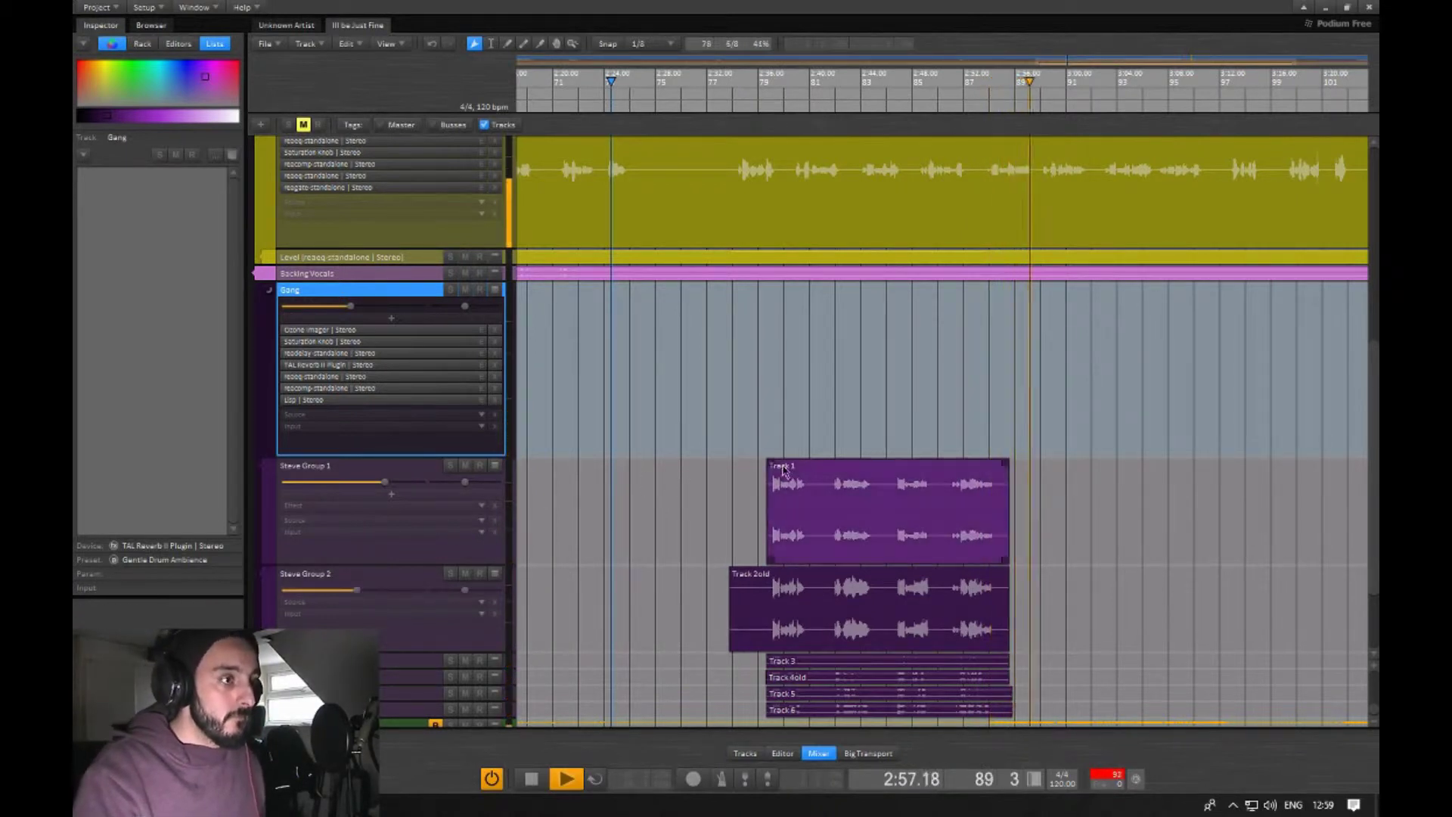
key("space")
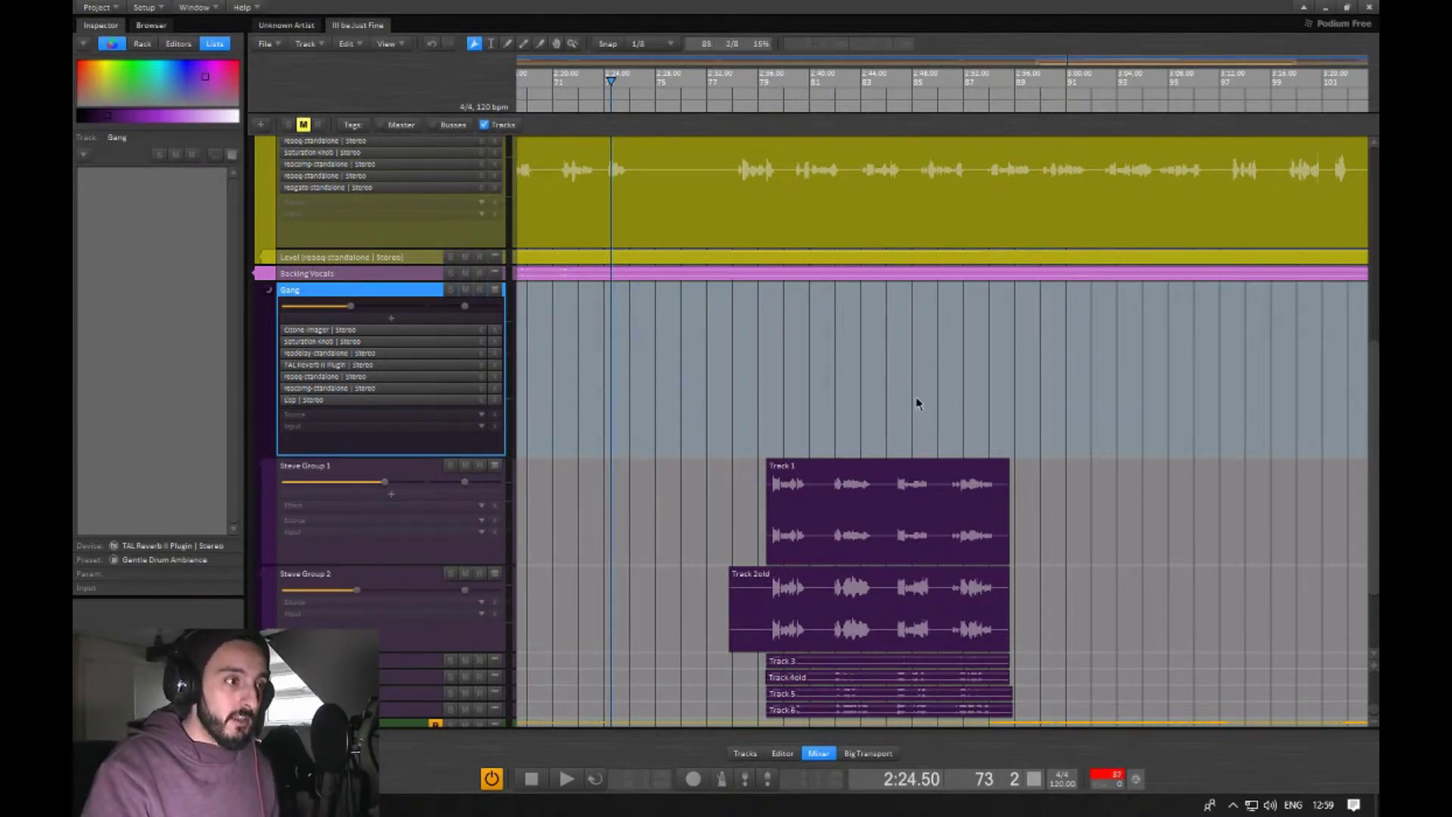
- Place the playhead at 2:33.84 in bar 77 and listen to the start of the gang vocals
left_click_drag(916, 409, 732, 405)
key("space")
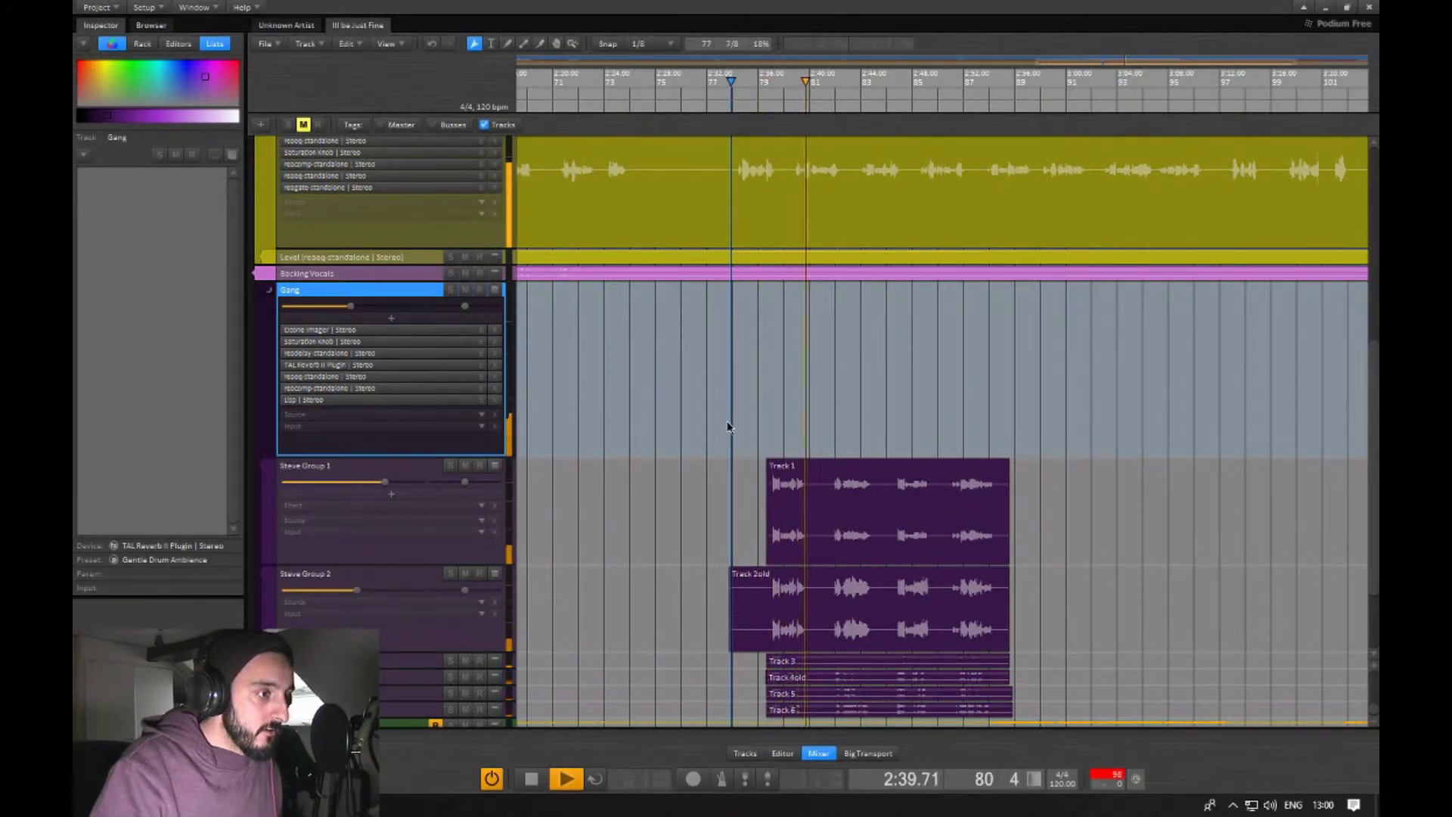
key("space")
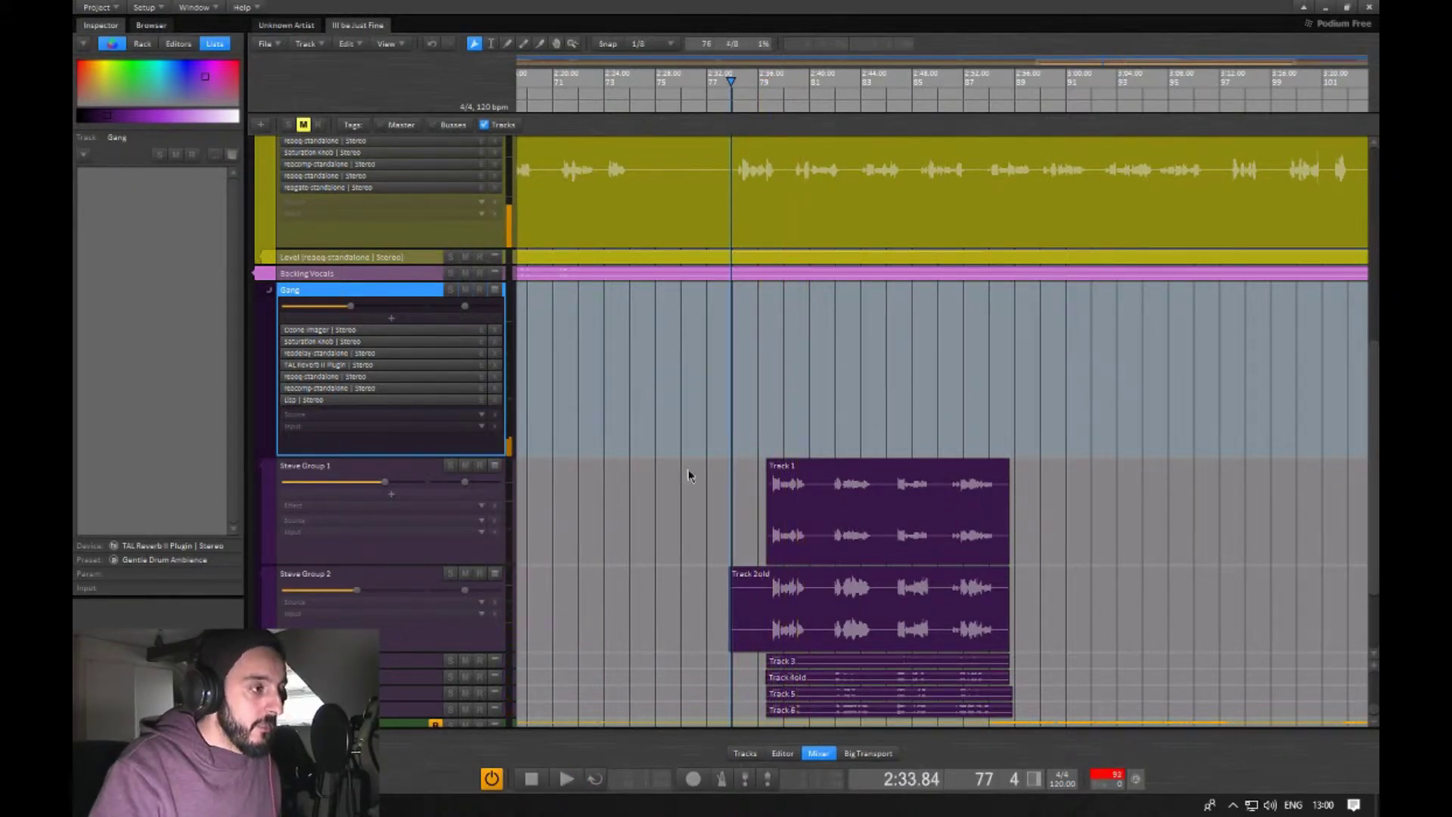
- Reset the peak readings of the six Gang sub-tracks in the mixer and solo the Gang track
left_click(614, 741)
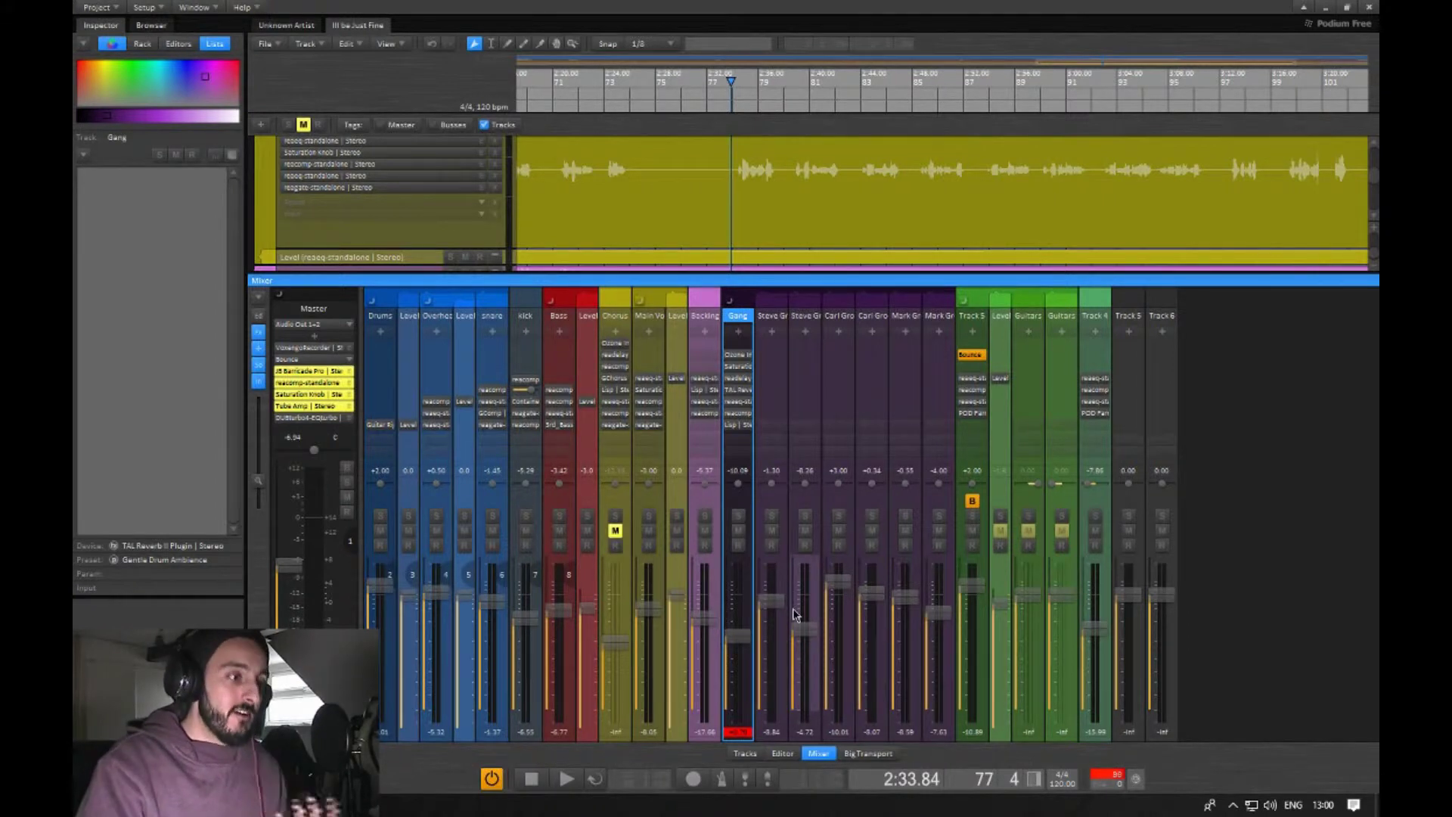
left_click(778, 733)
left_click(805, 732)
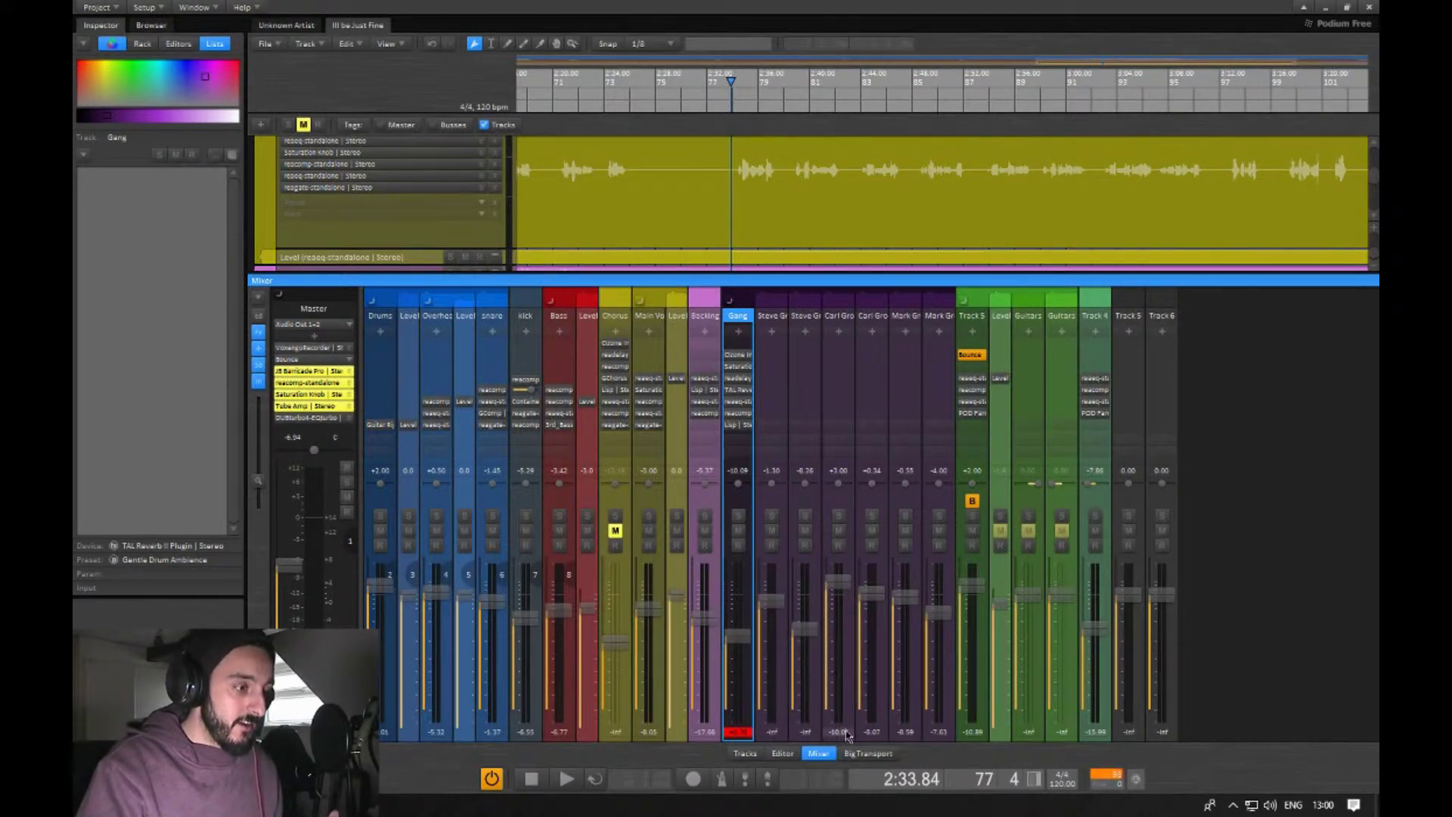
left_click(838, 732)
left_click(872, 732)
left_click(905, 732)
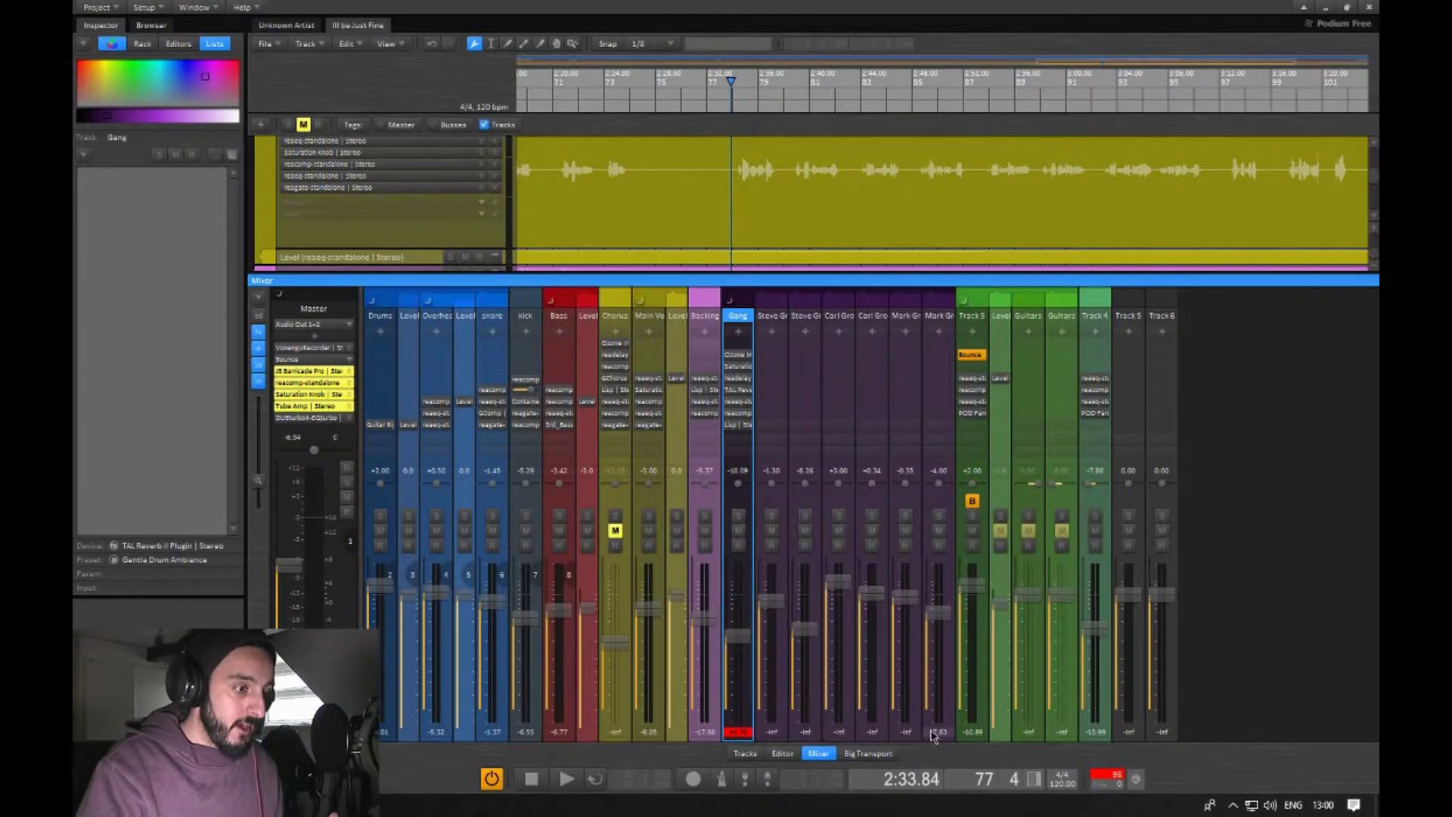
left_click(938, 732)
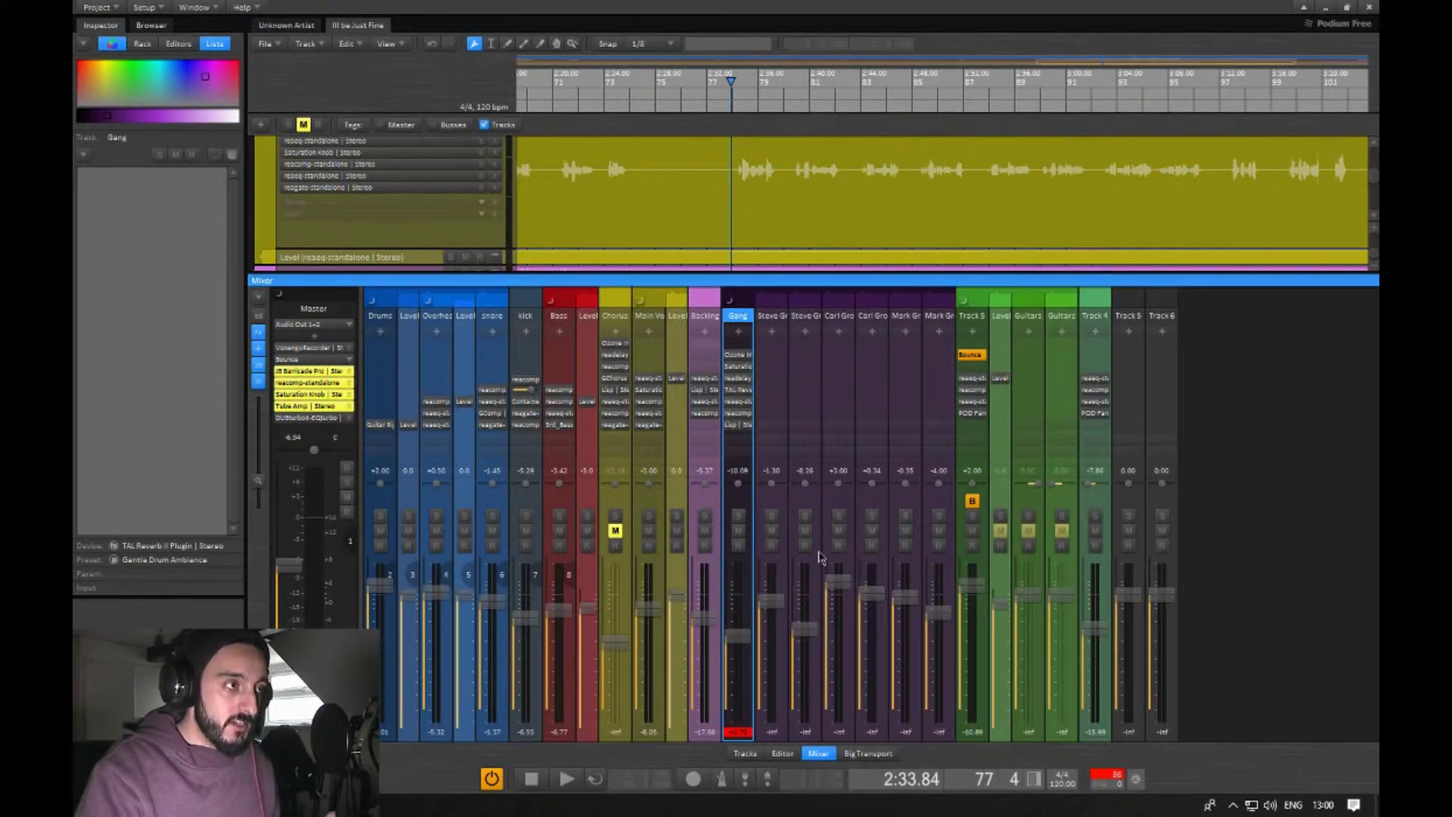
key("s")
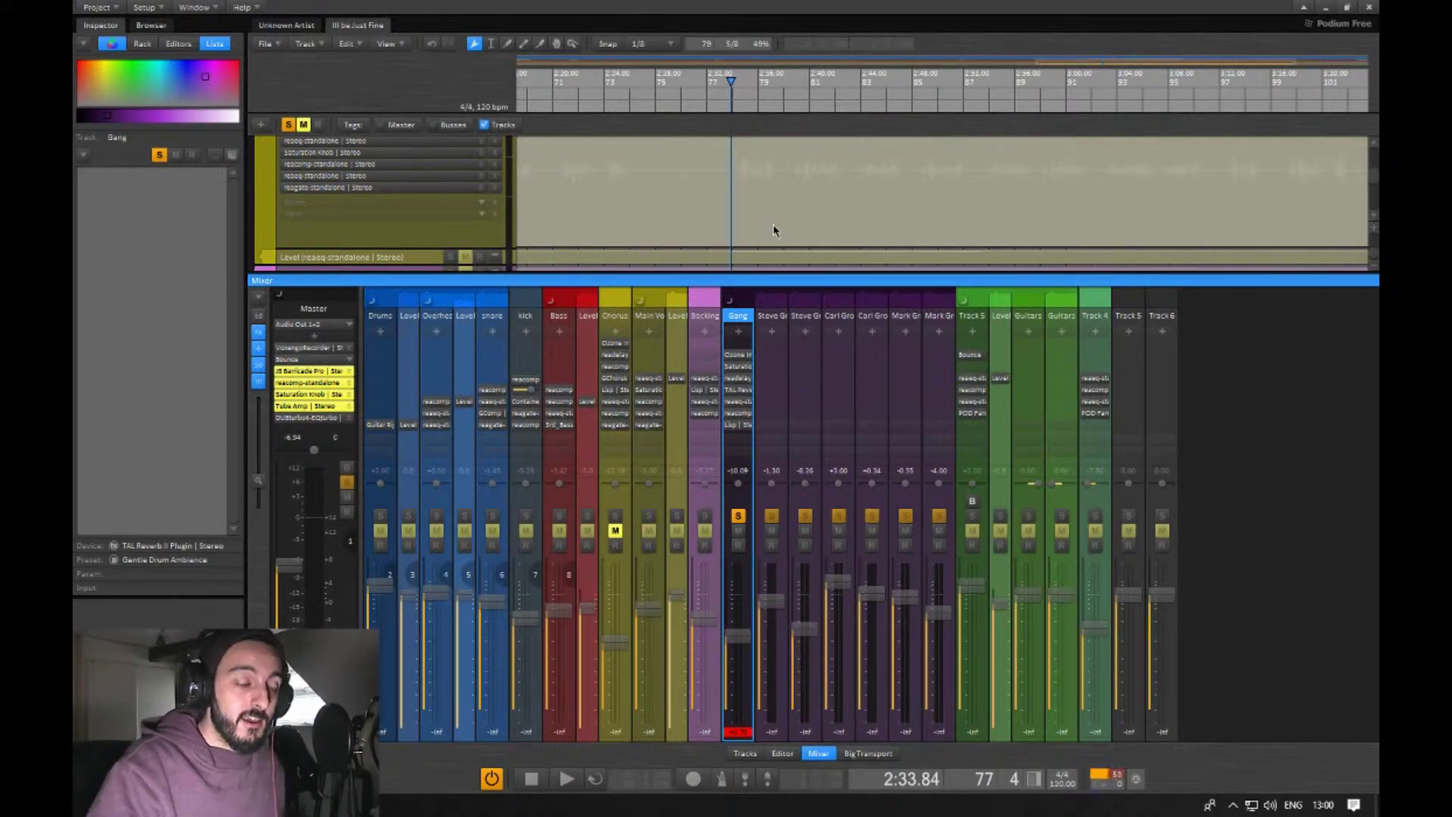
right_click(779, 422)
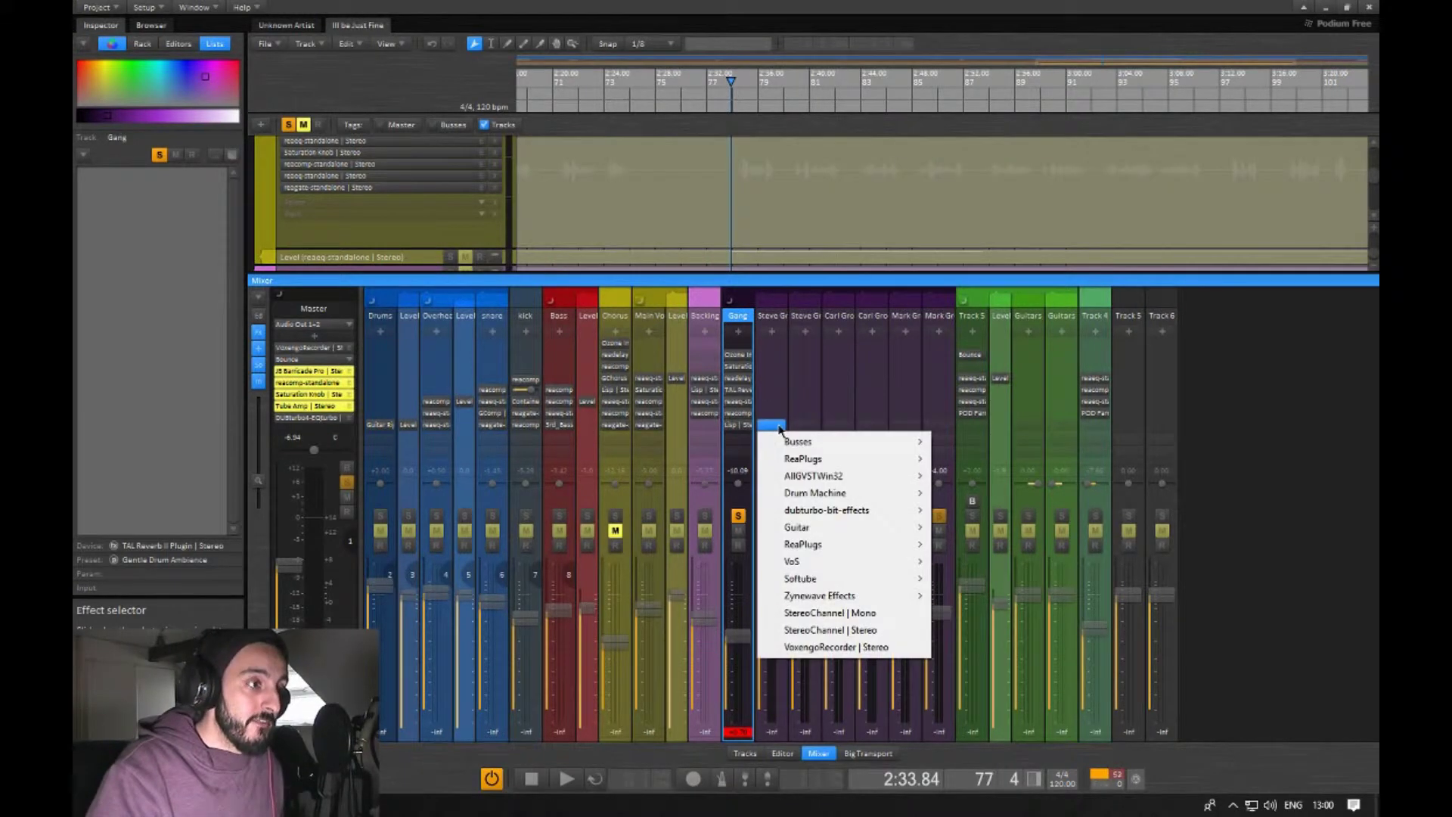
left_click(776, 358)
left_click(771, 332)
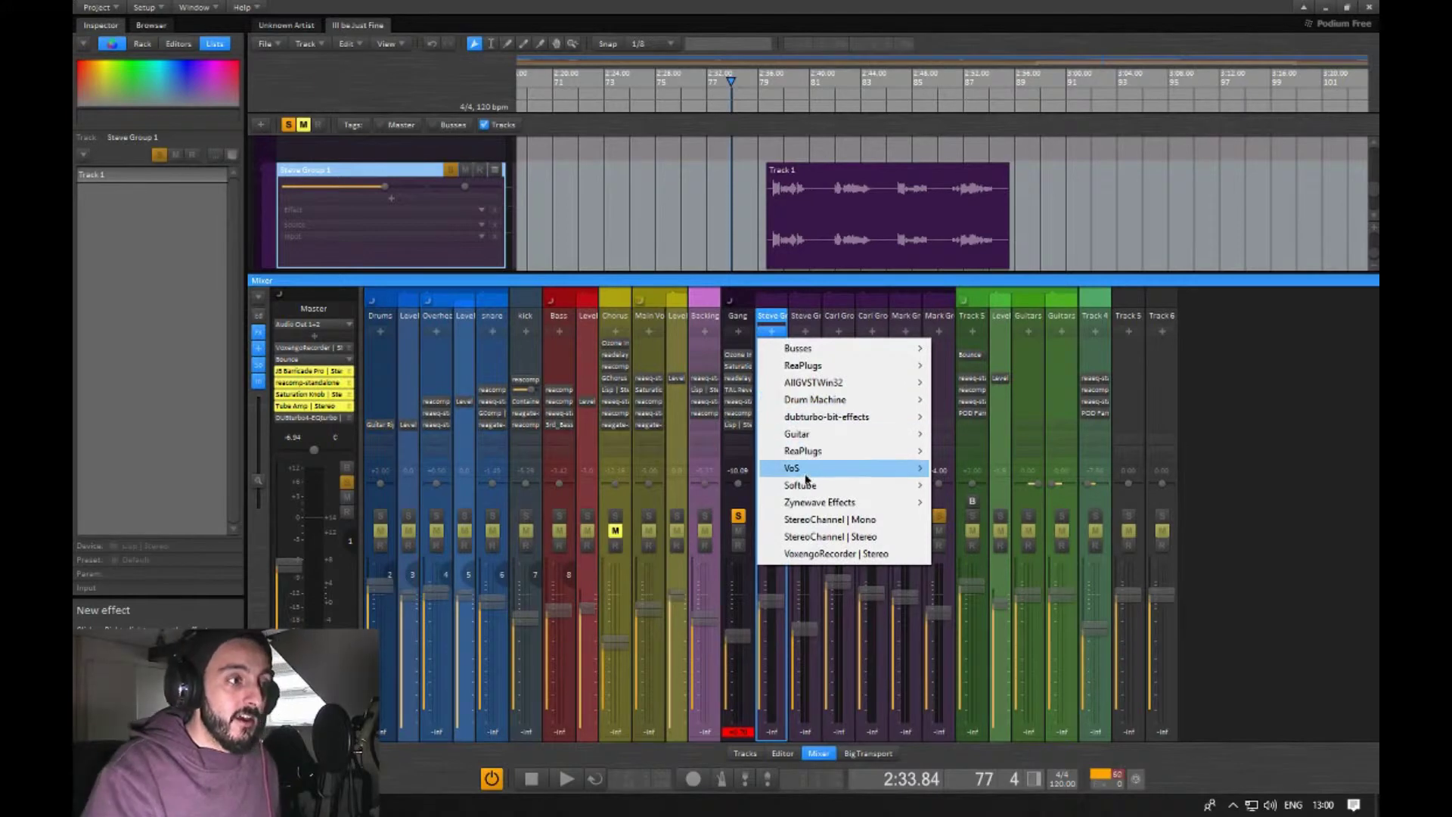
mouse_move(805, 473)
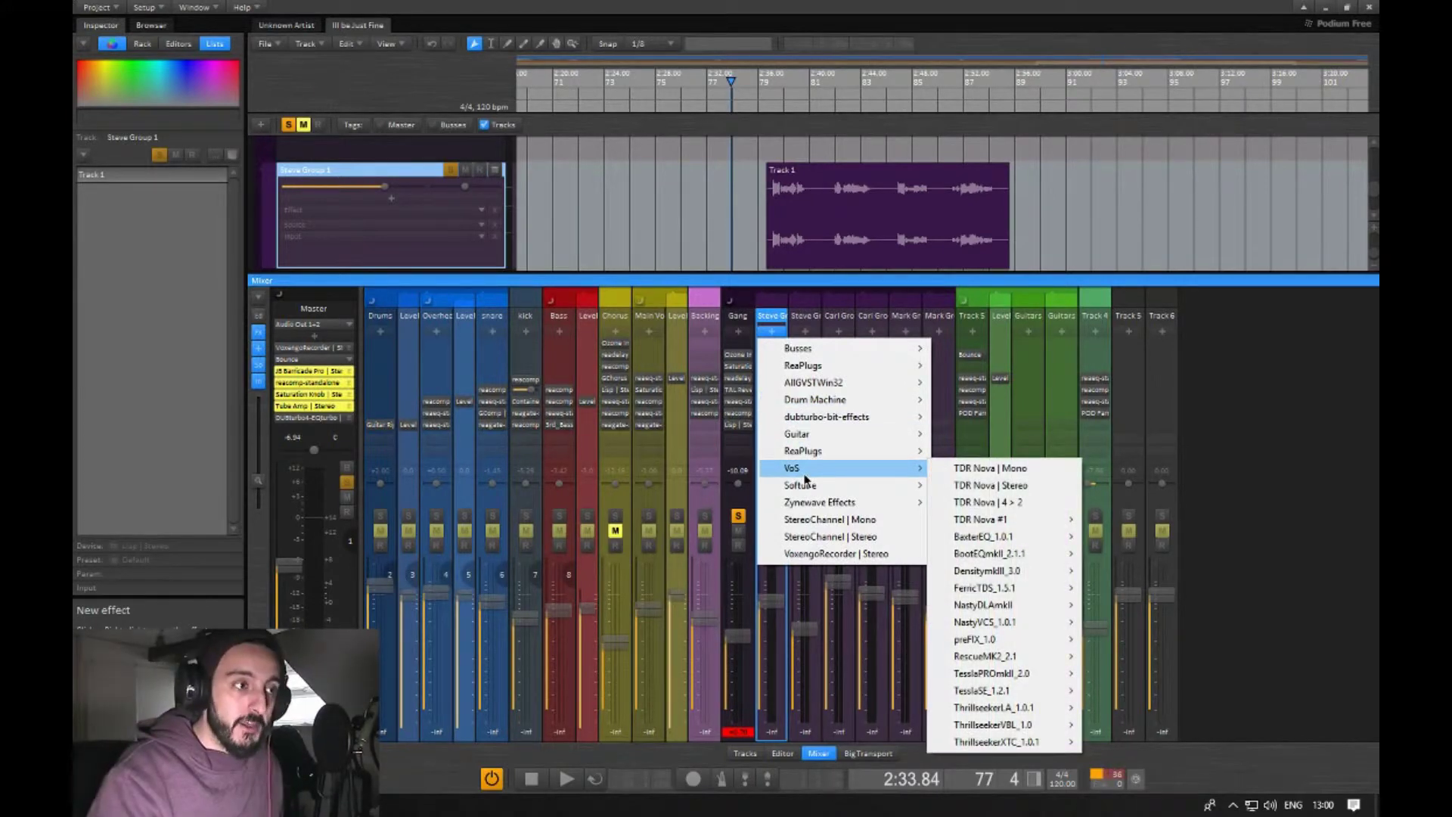
mouse_move(792, 388)
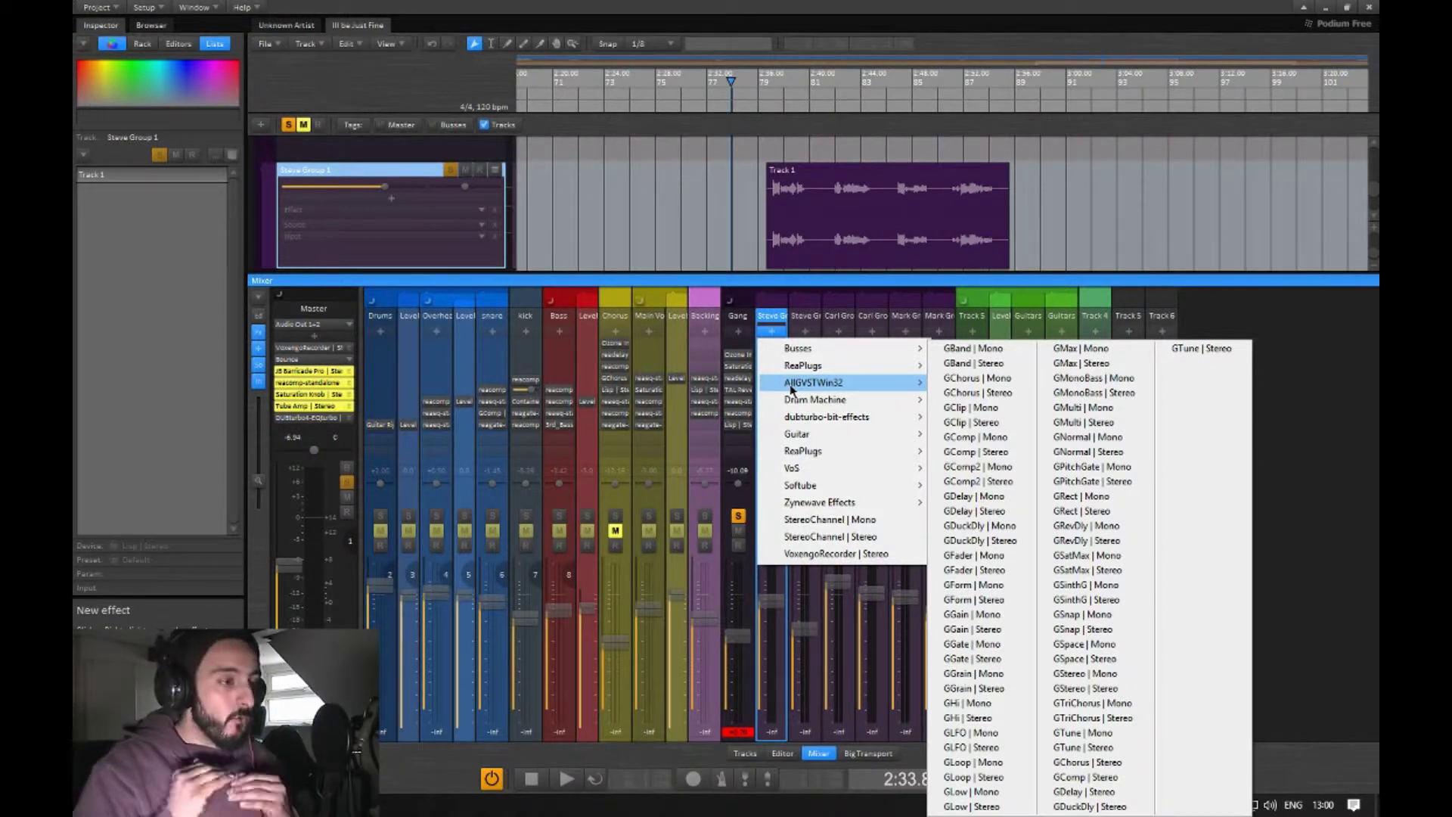
left_click(773, 285)
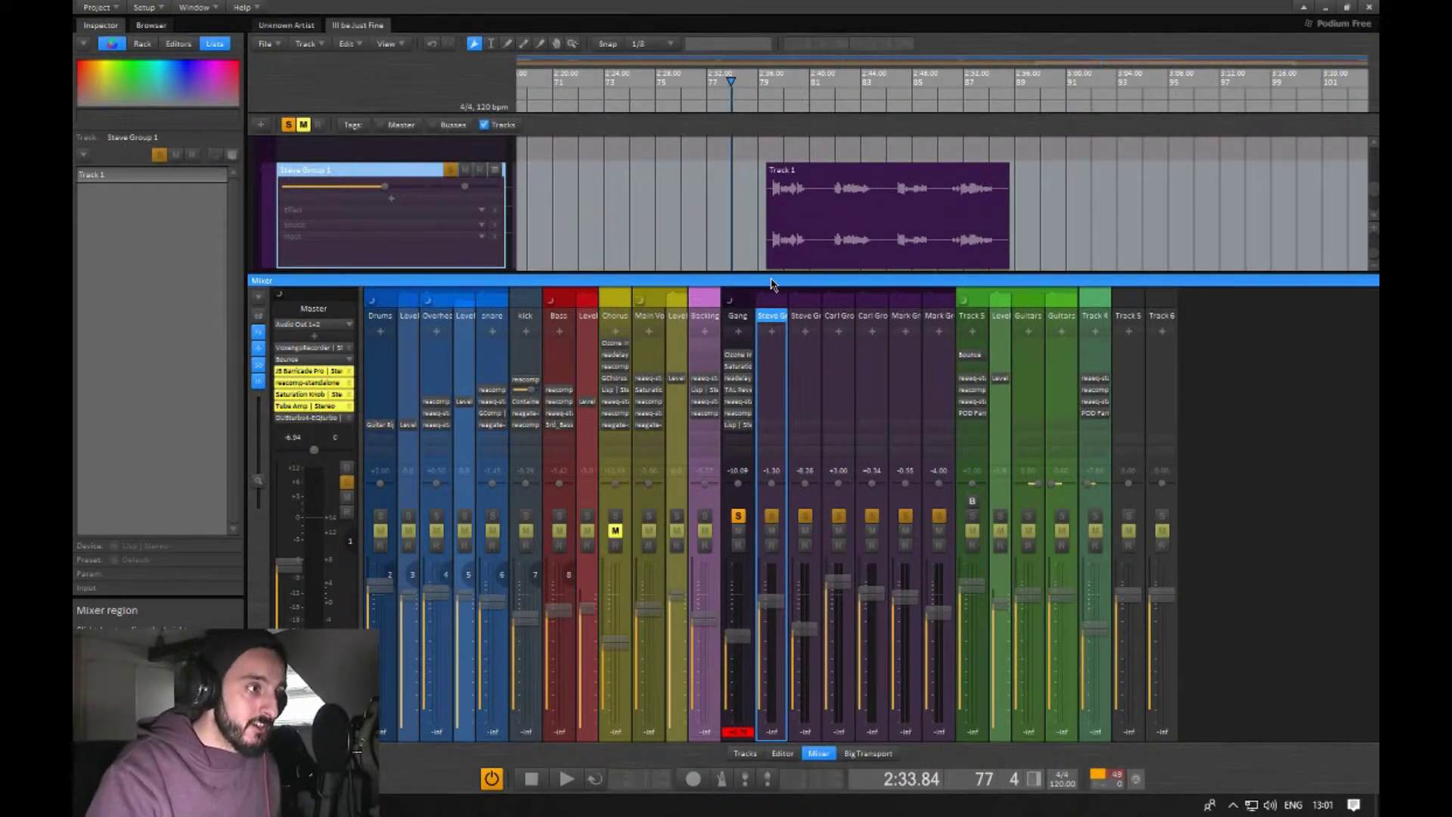
- Play the soloed gang vocals, then raise the second sub-track's fader and lower the fourth and fifth to even out their peaks
key("space")
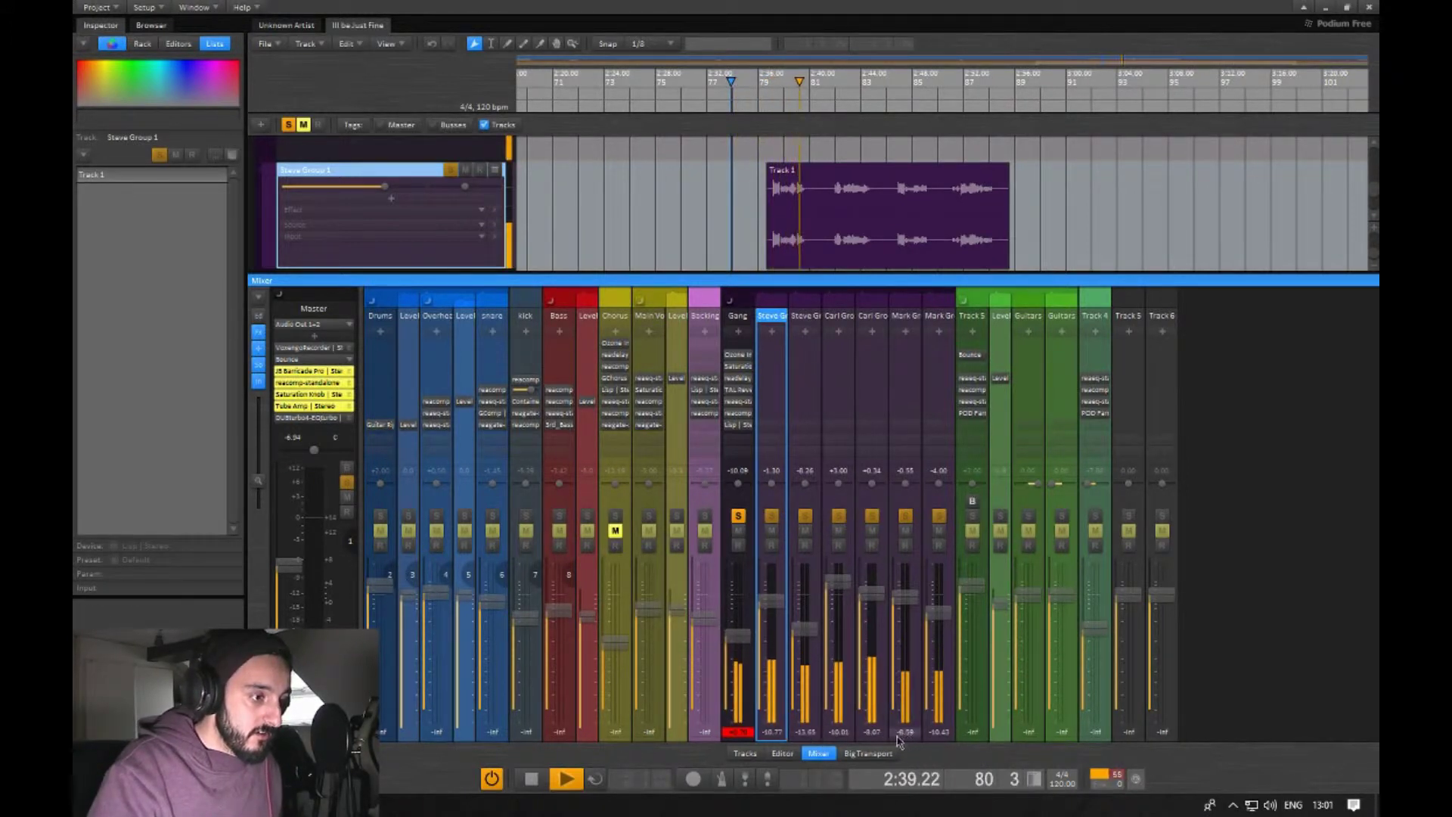
key("space")
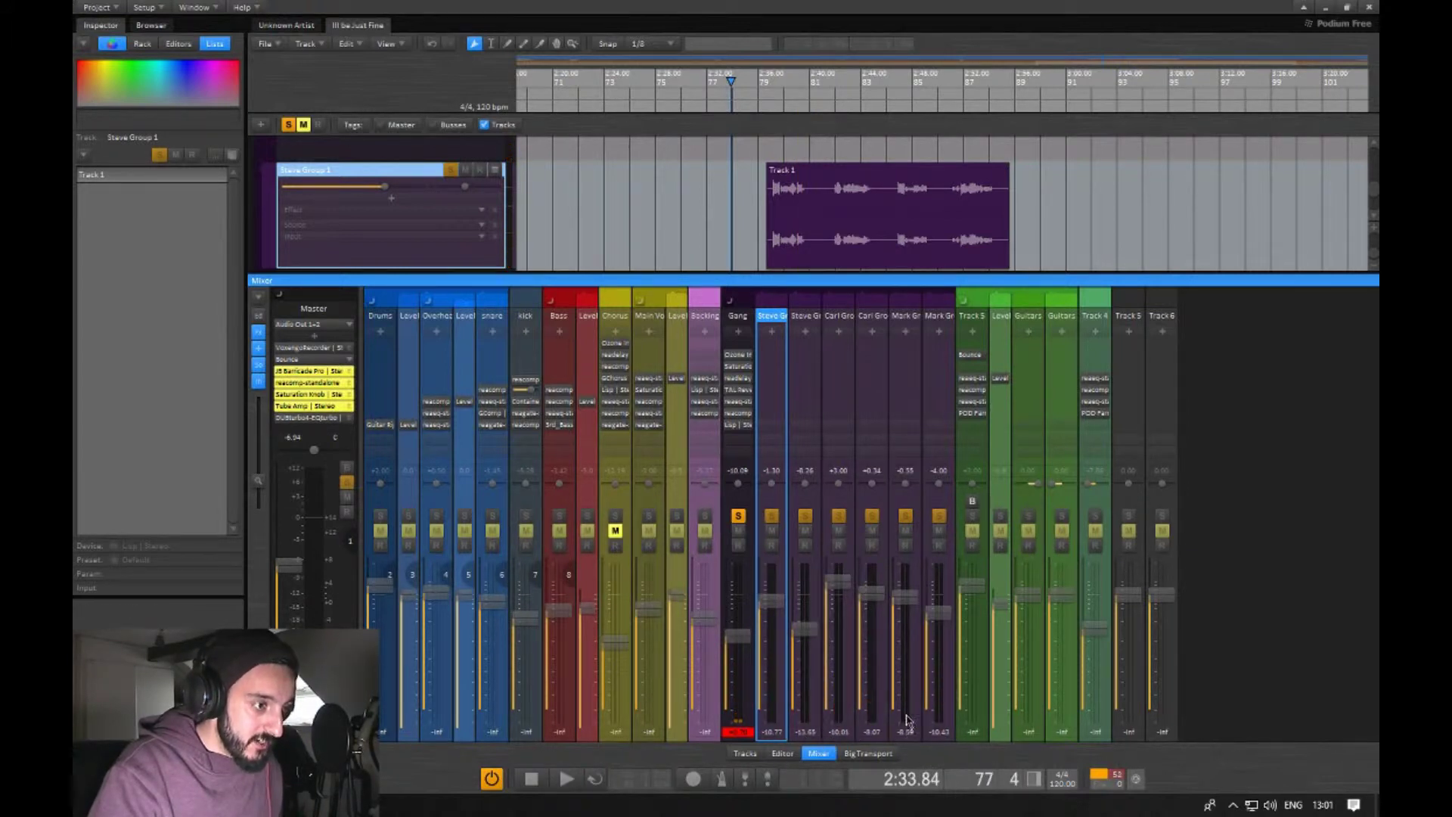
scroll(908, 603, "up", 2)
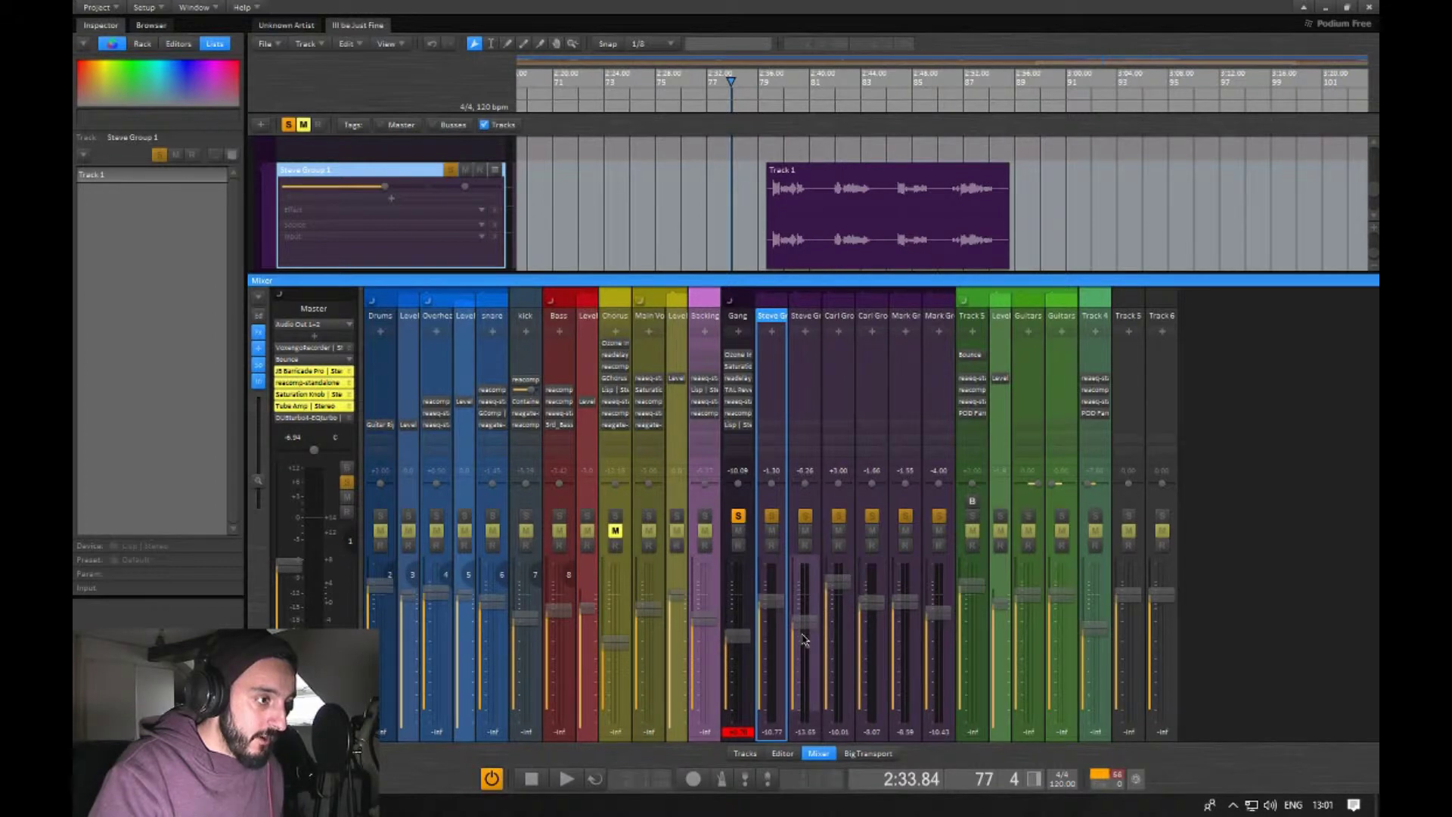
- Clear the peak readings of all six Gang sub-tracks and replay the soloed section to compare their levels
left_click(771, 732)
left_click(805, 732)
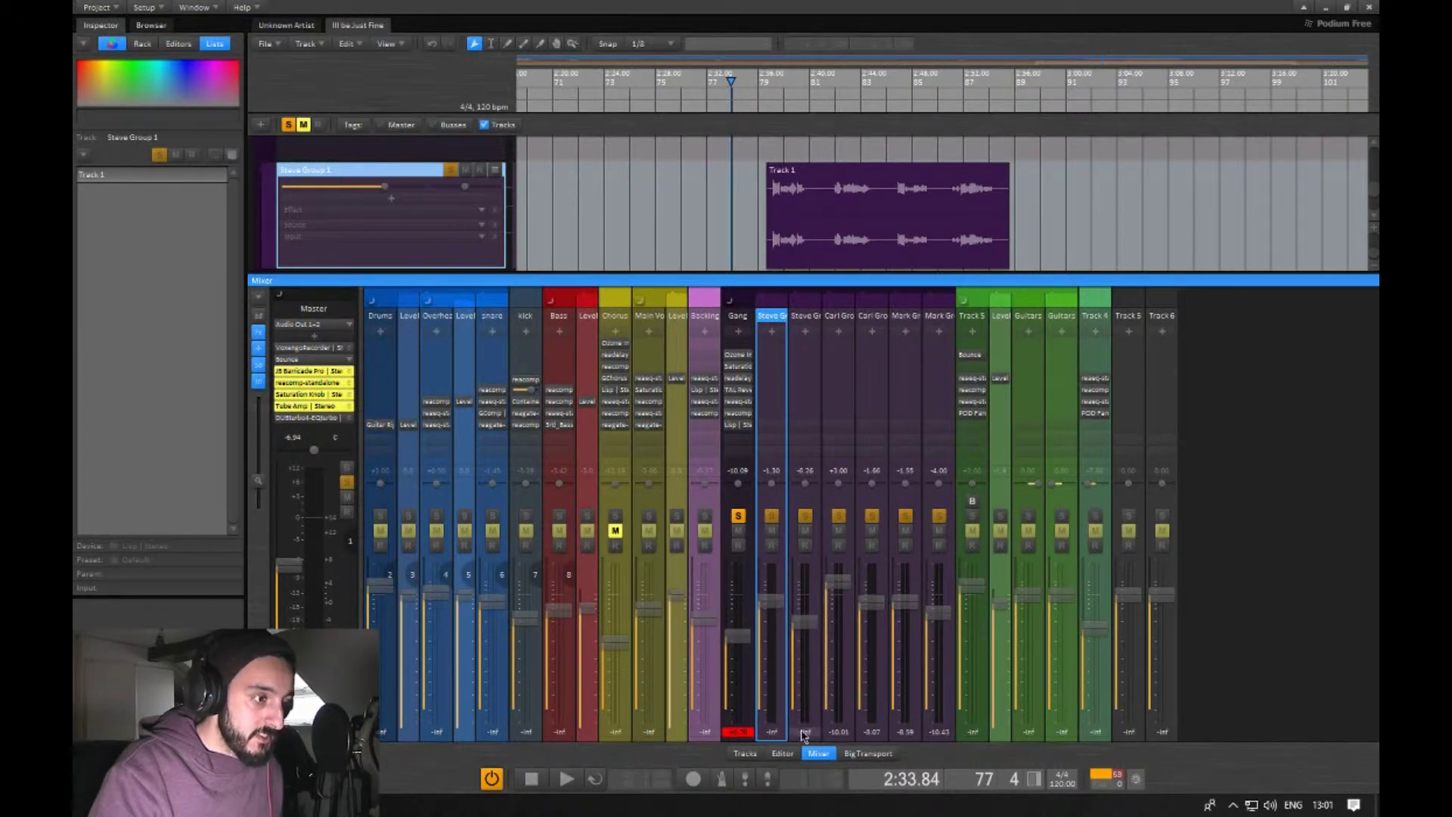
left_click(838, 732)
left_click(872, 732)
left_click(905, 732)
left_click(939, 732)
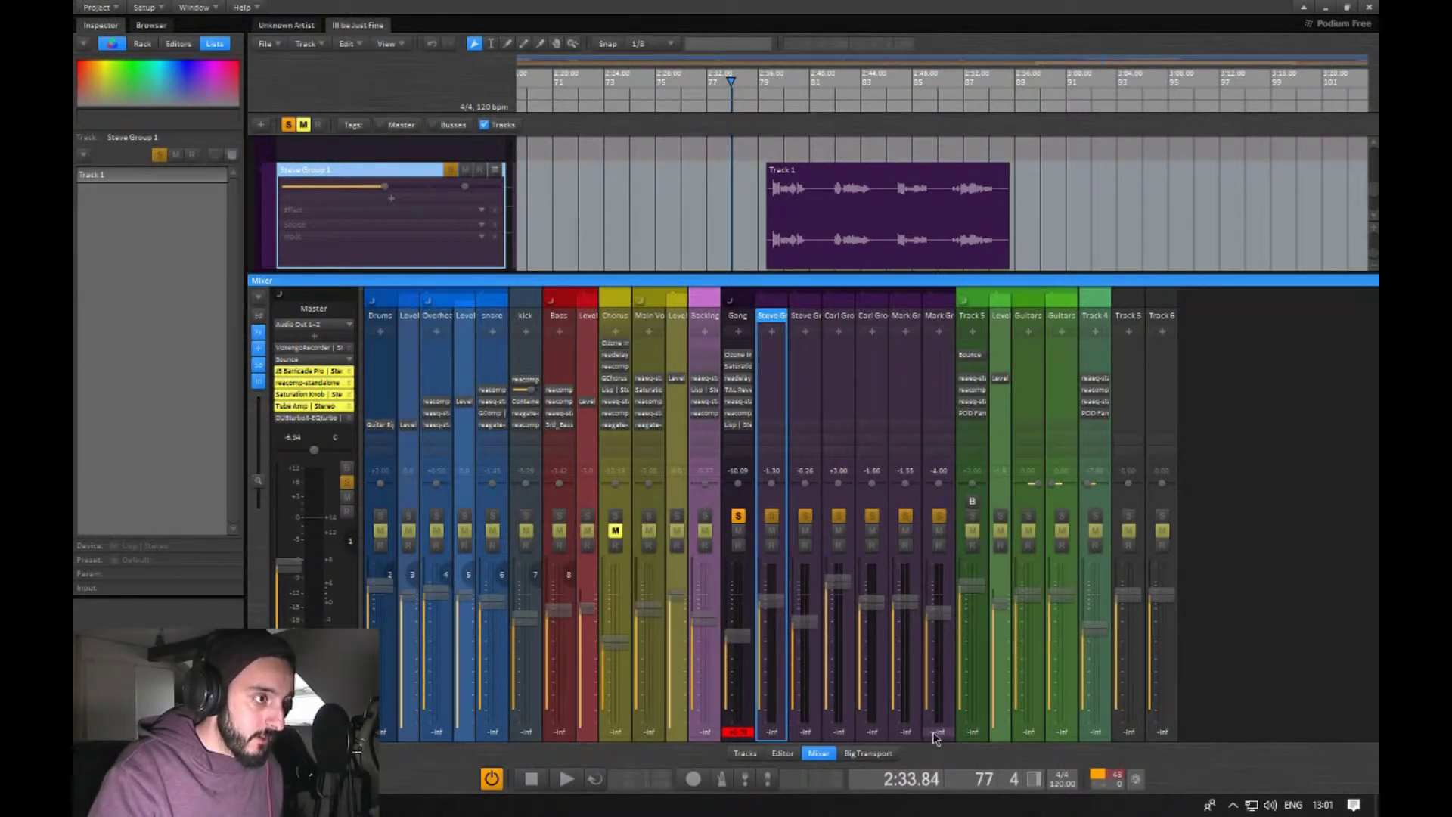
key("space")
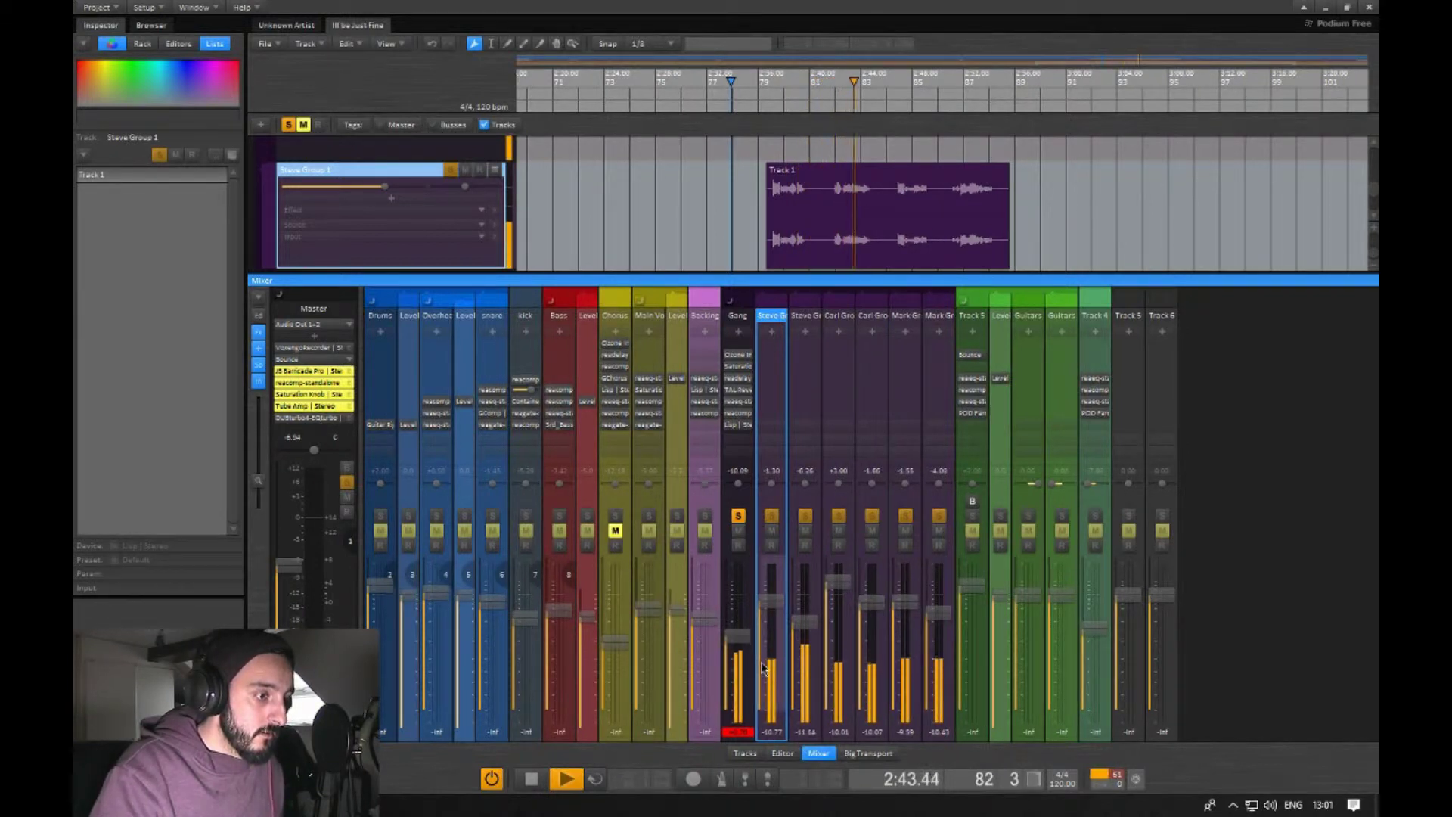
key("space")
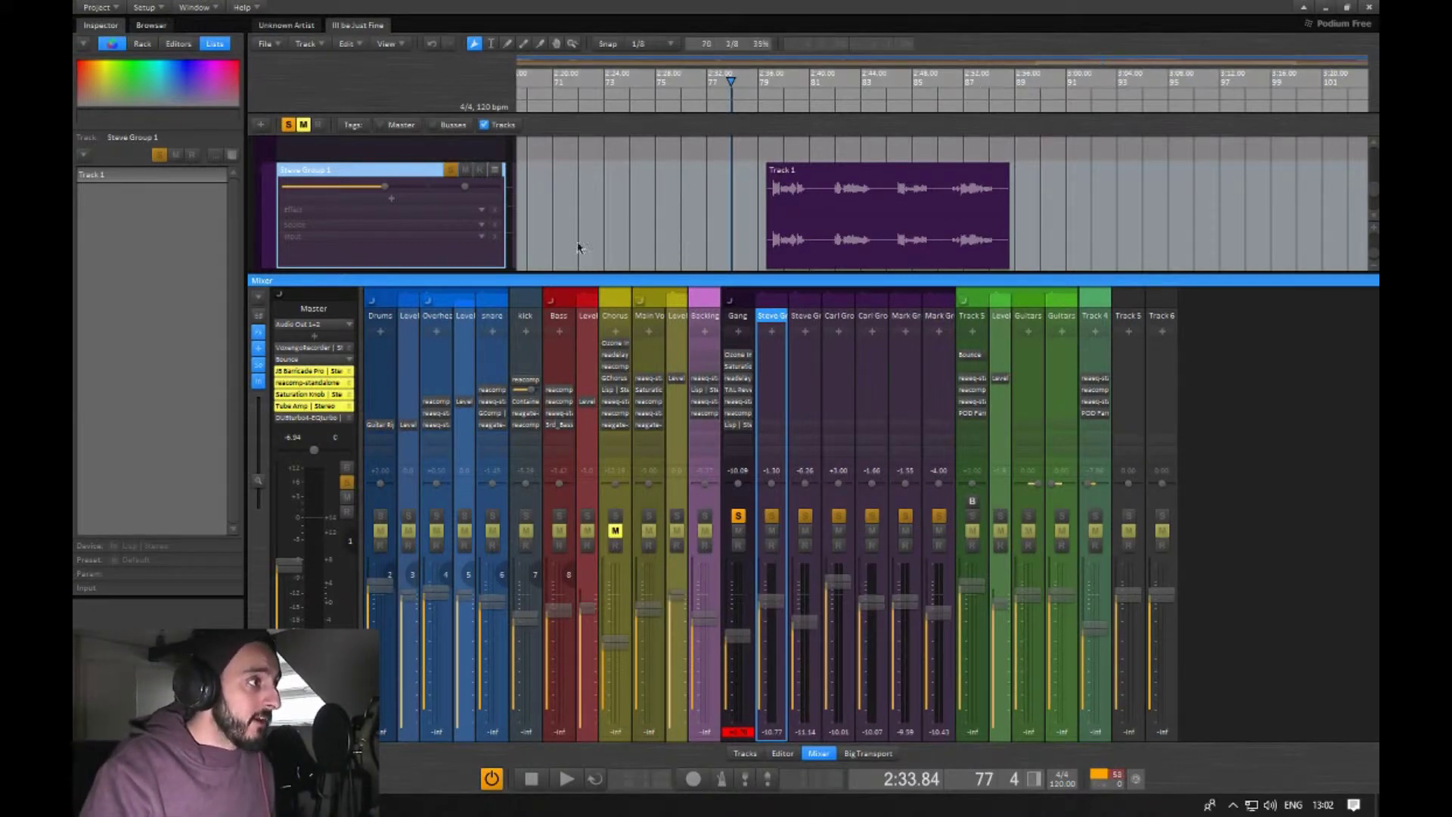
- Solo the second Gang sub-track and play it from 2:36.82 in bar 79
left_click(805, 517)
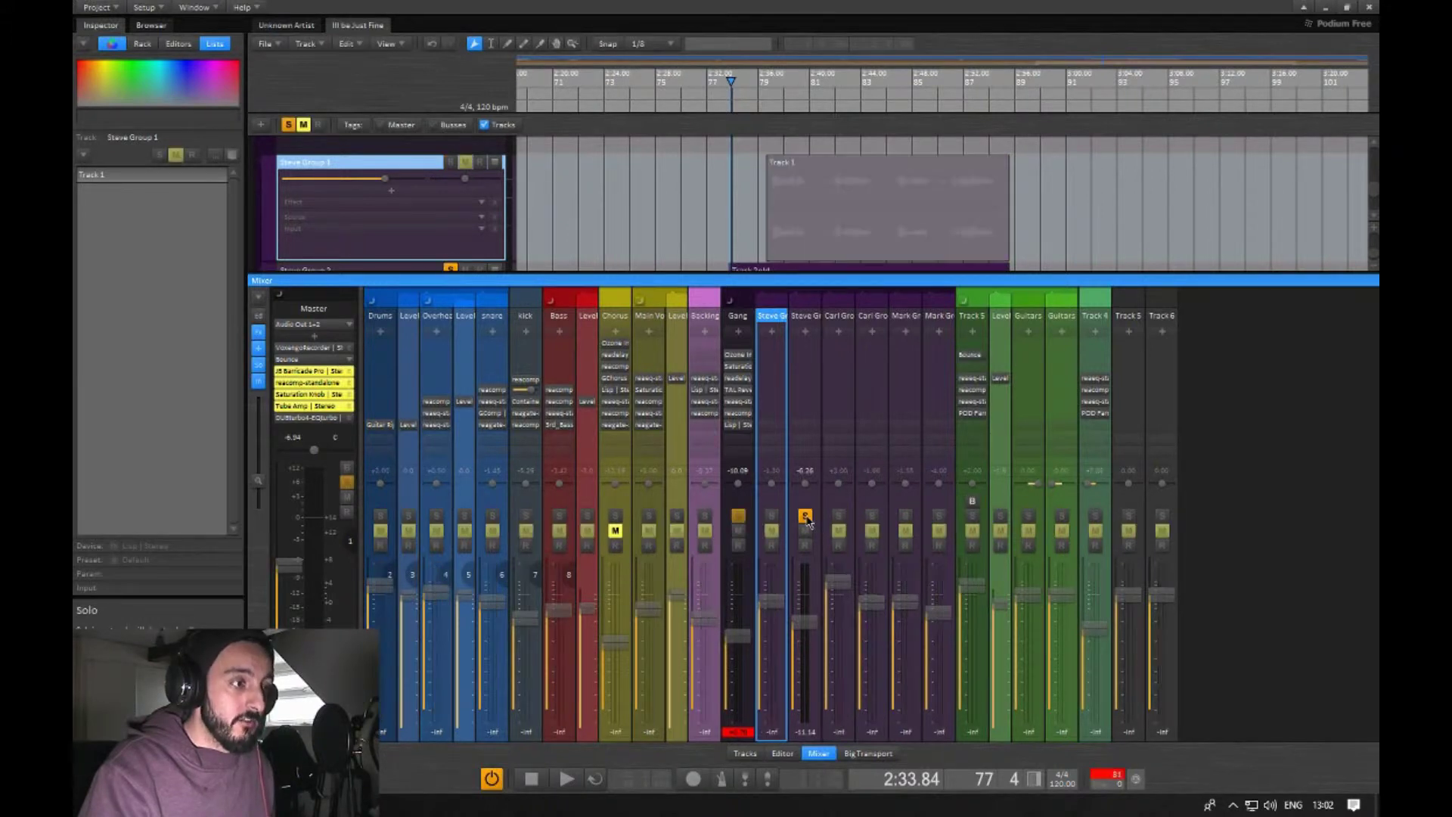
scroll(769, 230, "down", 1)
left_click(770, 231)
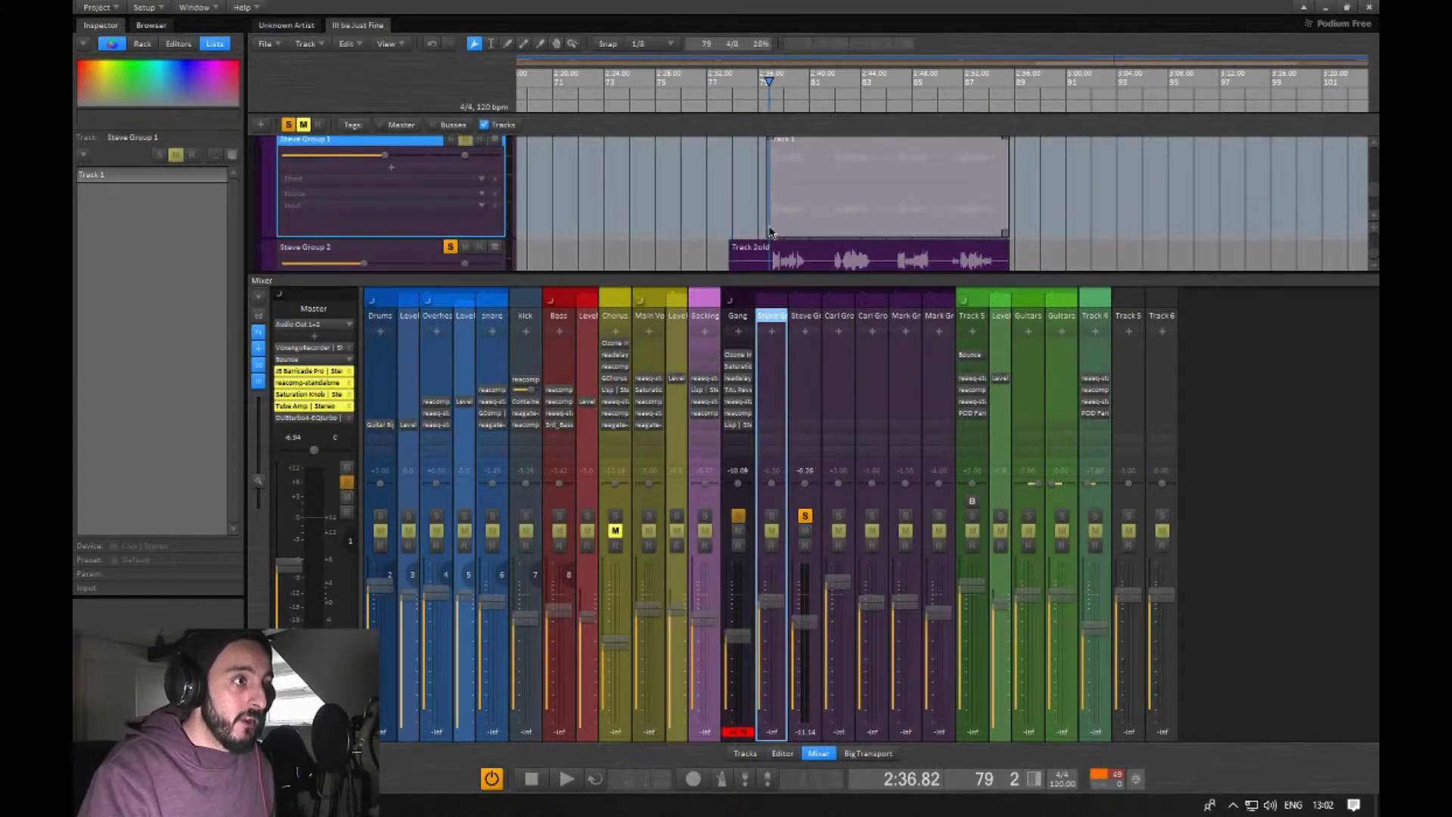
key("space")
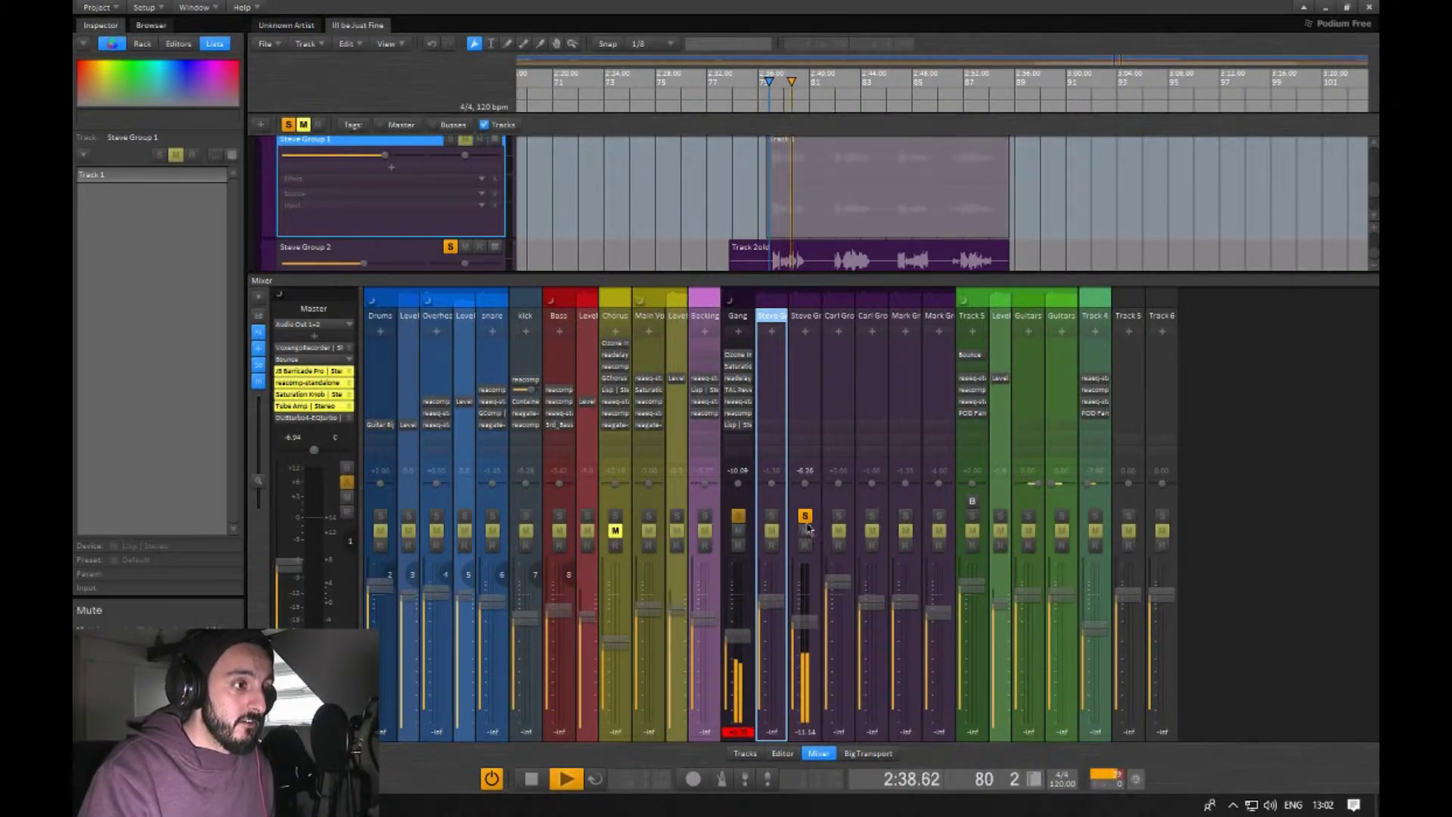
key("space")
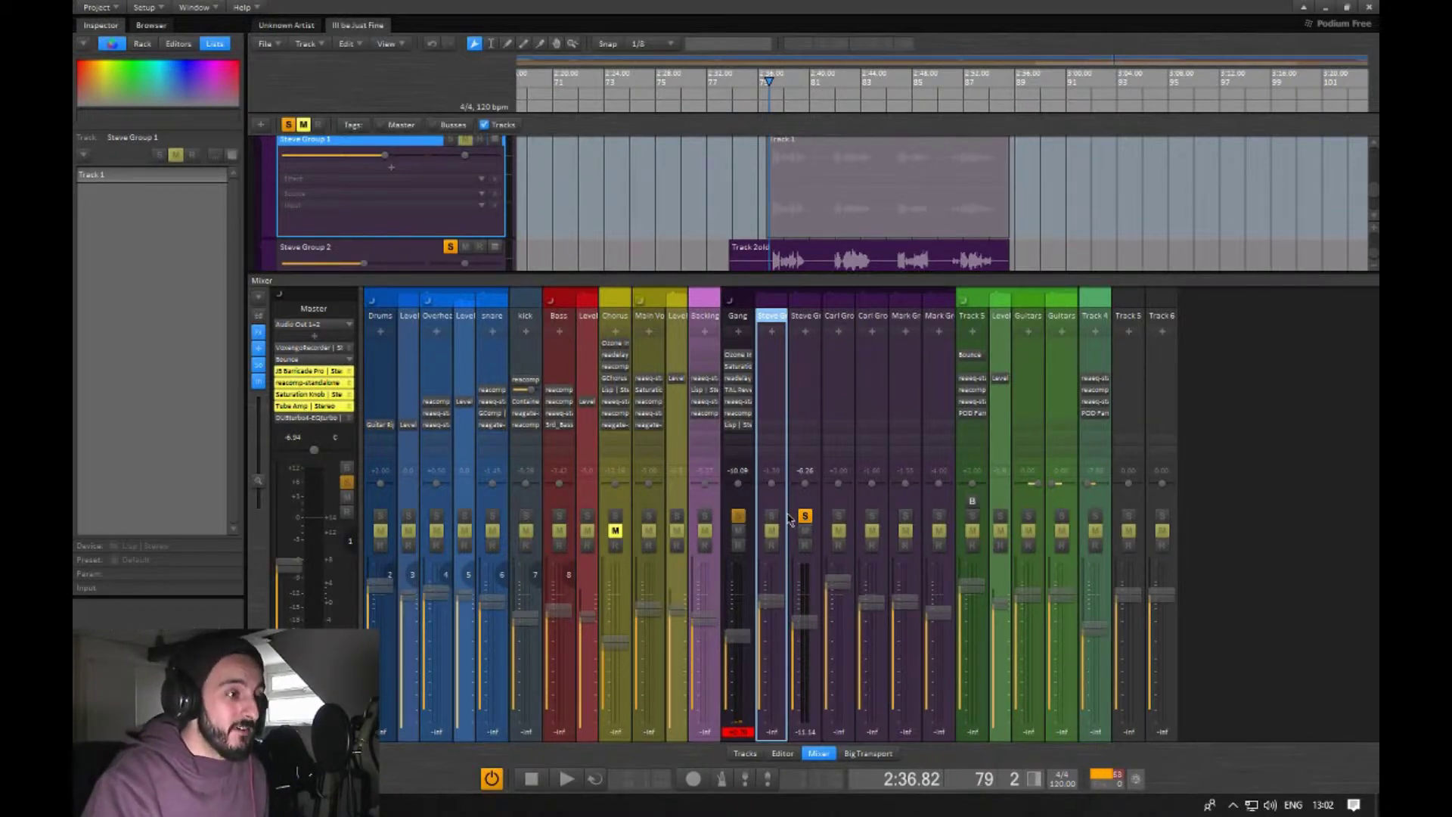
- Solo the remaining five Gang sub-tracks alongside the second one and play all six together from bar 79
left_click(771, 515)
left_click(838, 515)
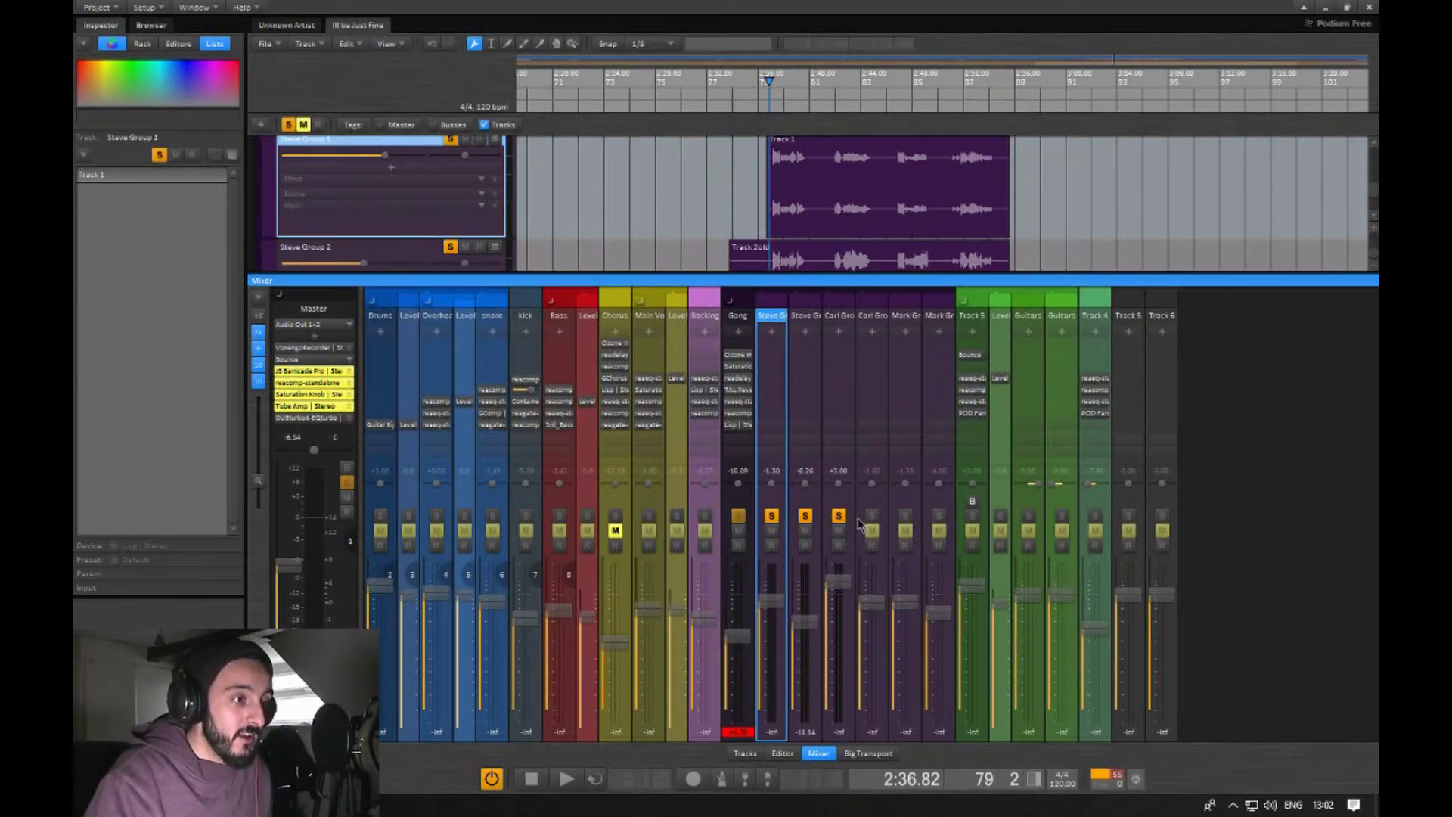
left_click(872, 516)
left_click(905, 516)
left_click(938, 516)
key("space")
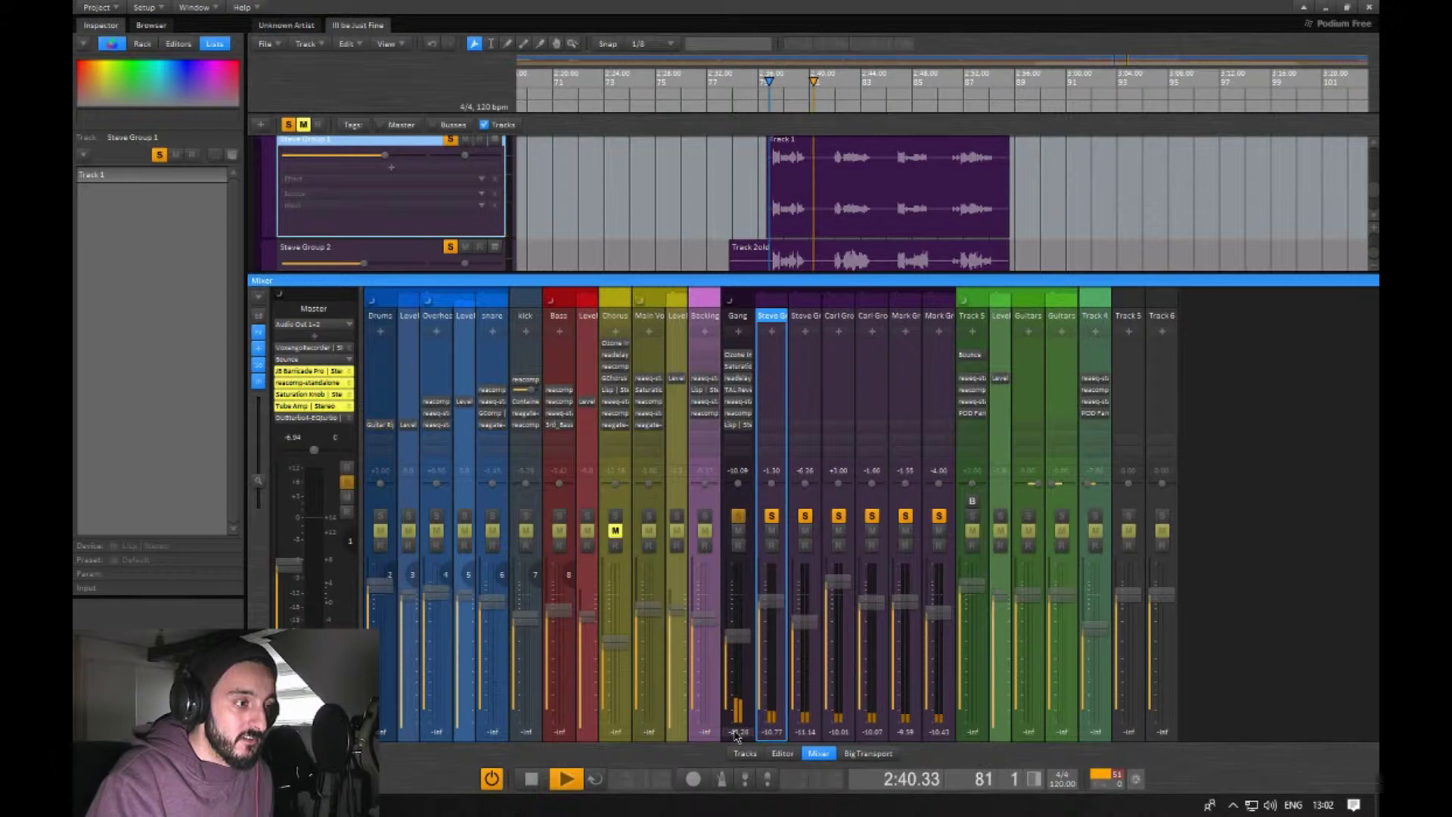
key("space")
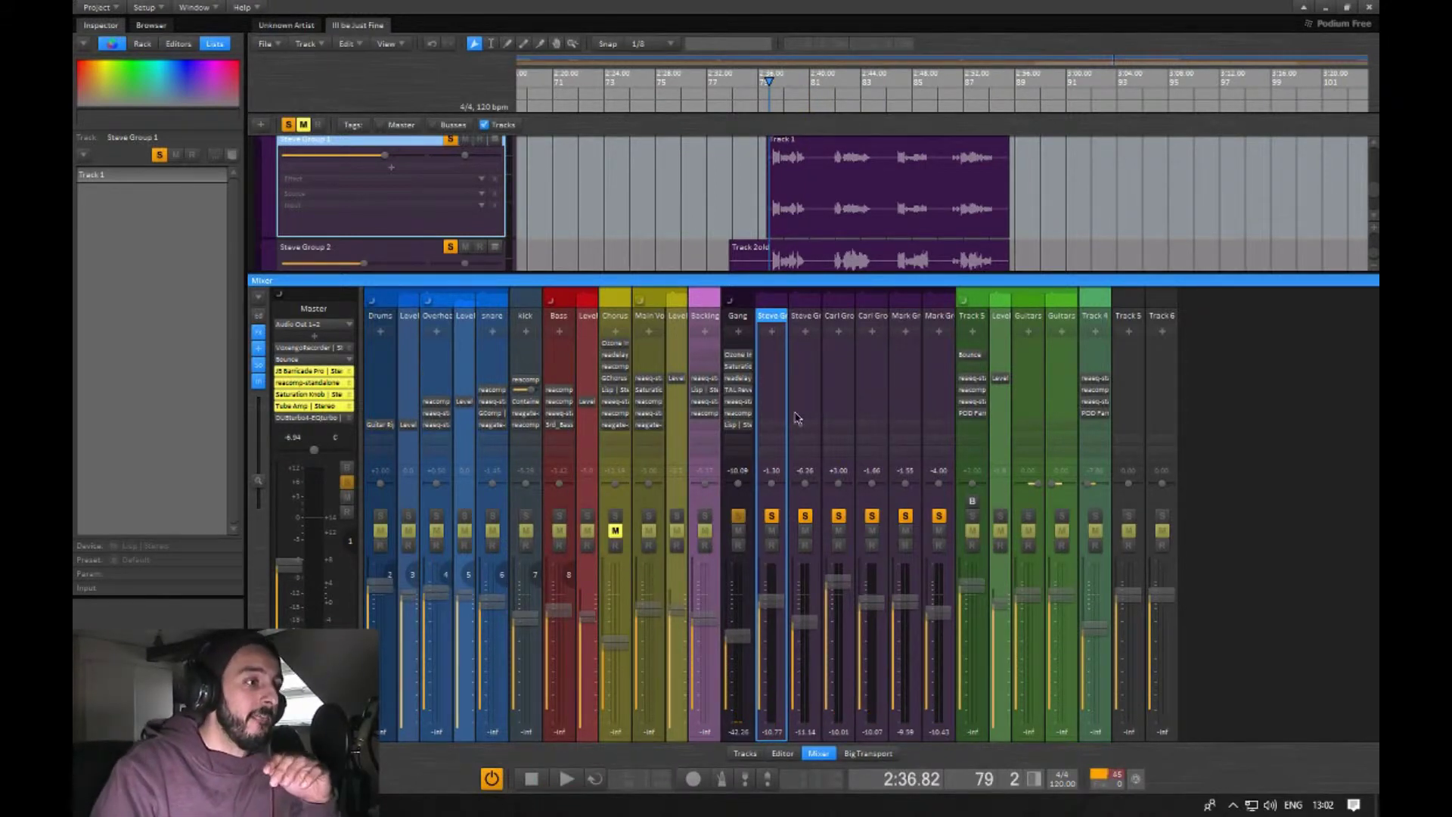
- Open the Lisp de-esser on the Gang track and play the section to check its sibilance reduction
double_click(739, 427)
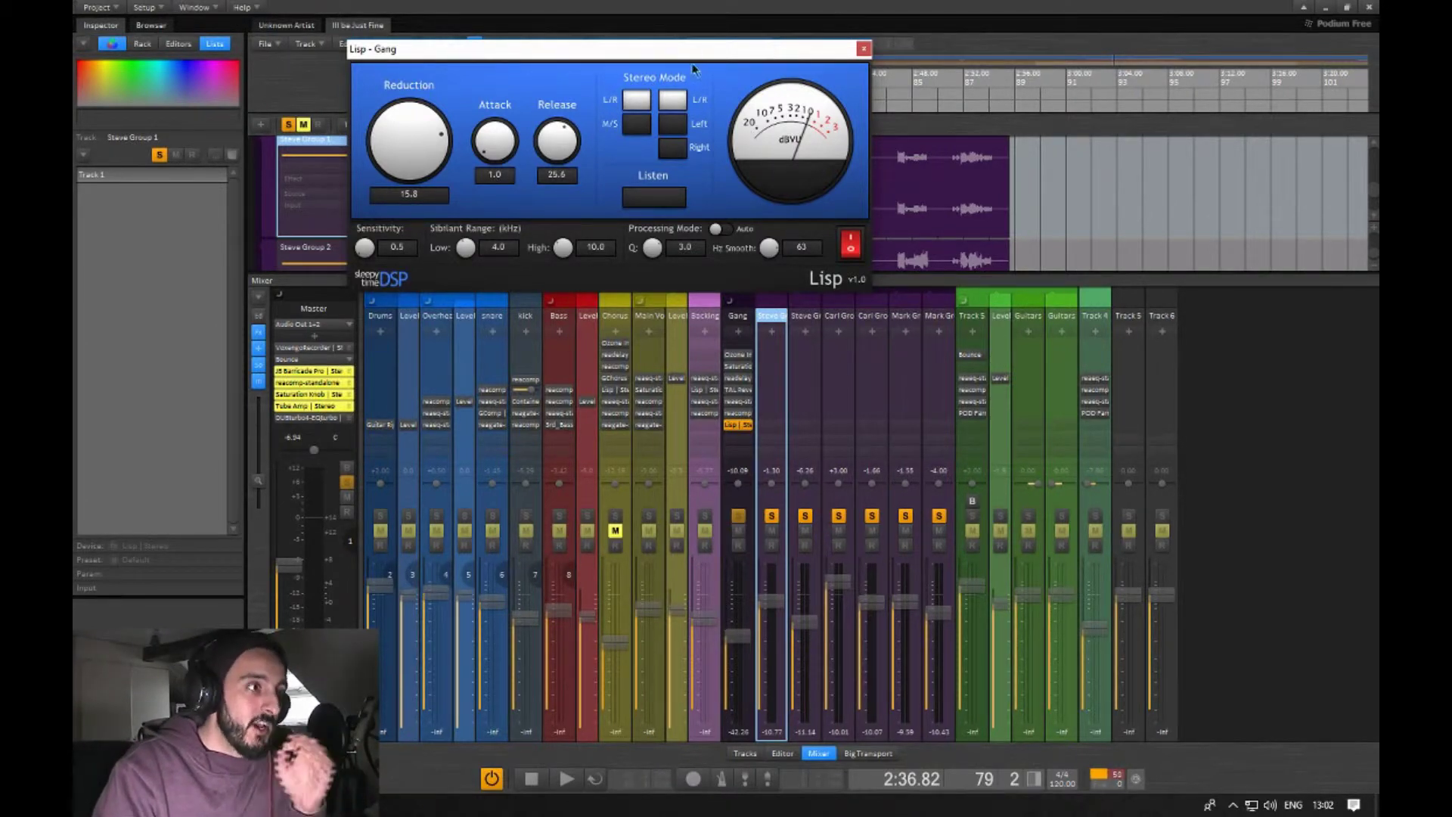
key("space")
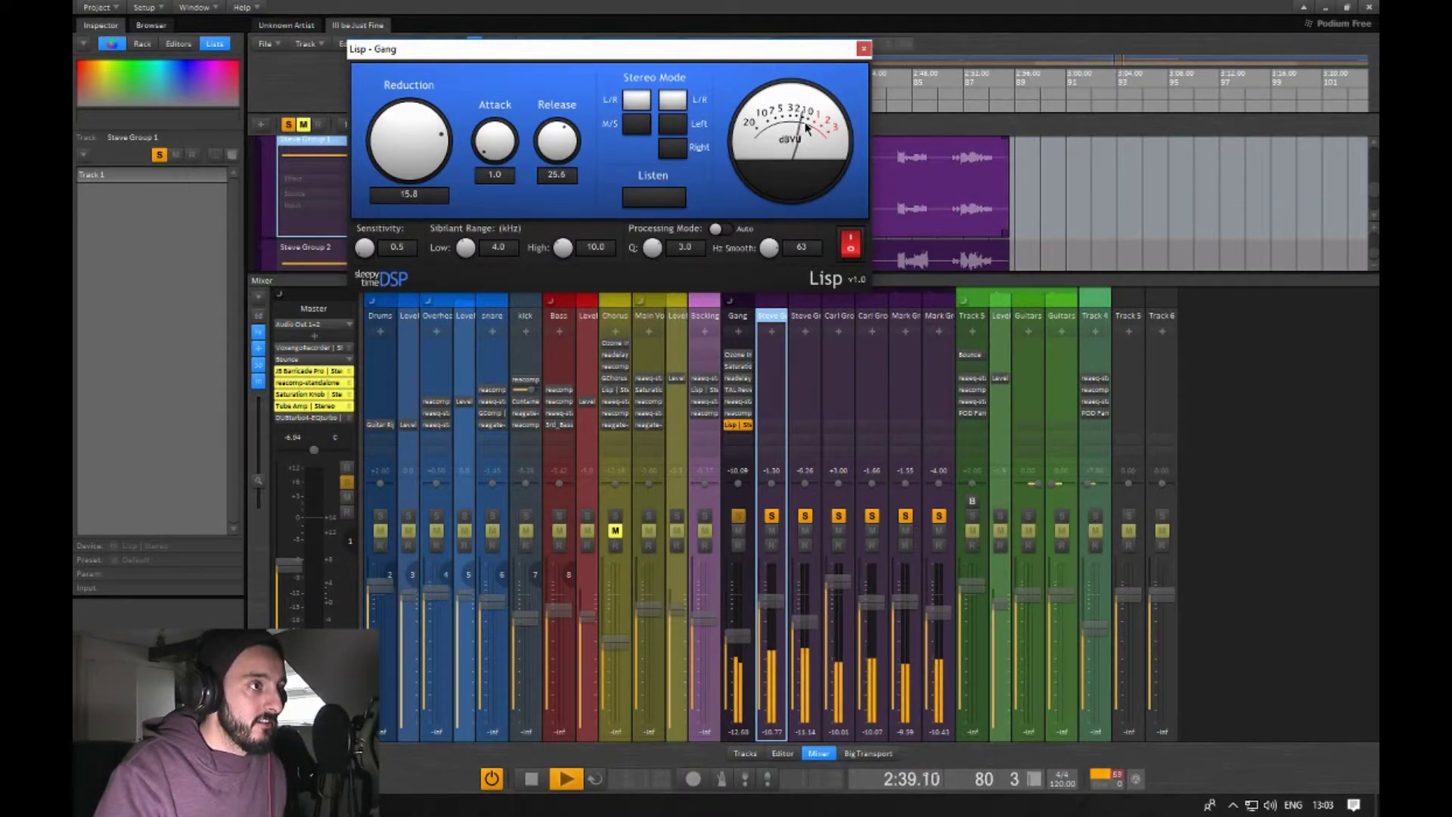
key("space")
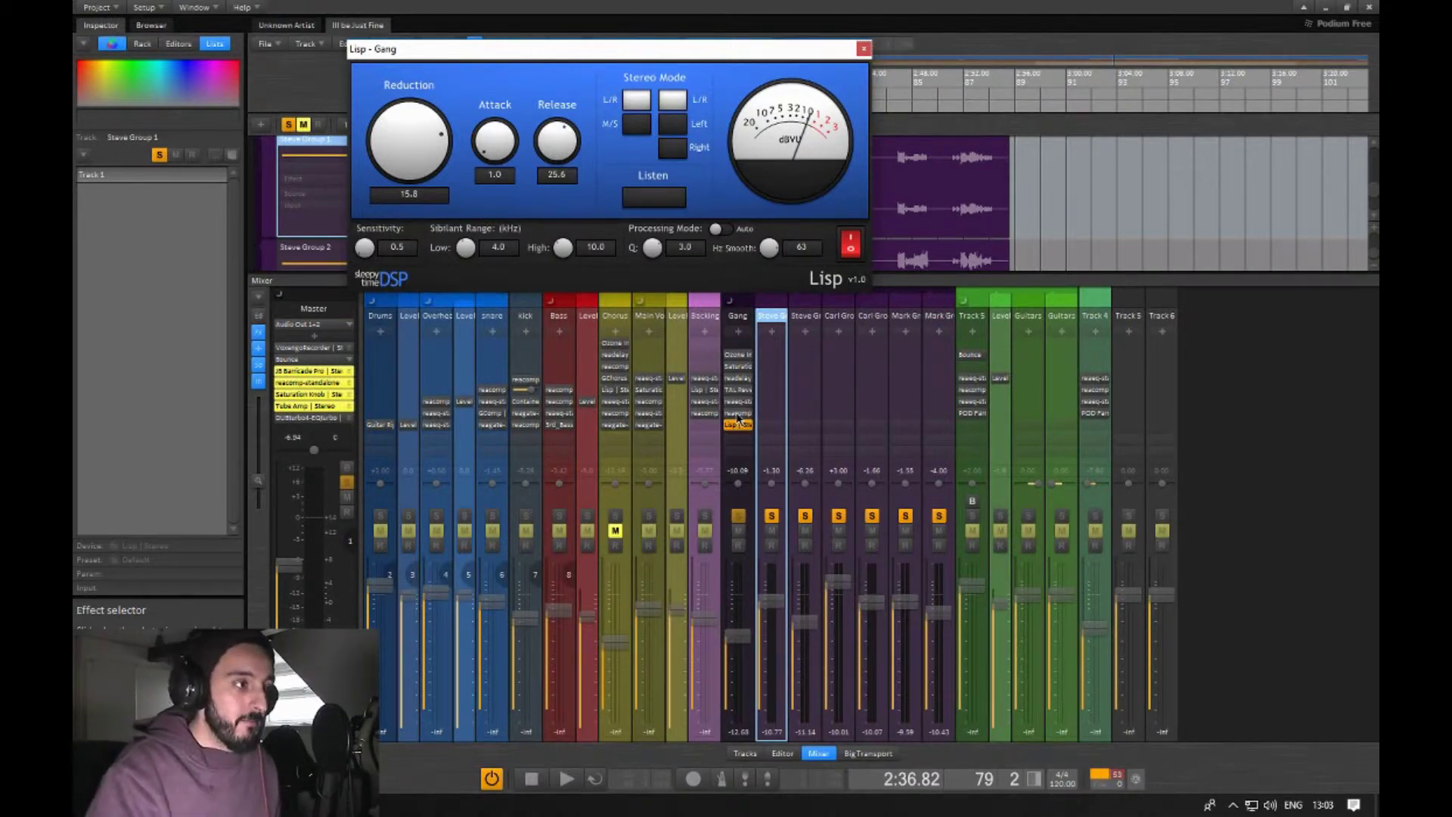
- Set the Gang track's ReaComp ratio to inf:1 and its release to 83 ms while the section plays
left_click(731, 414)
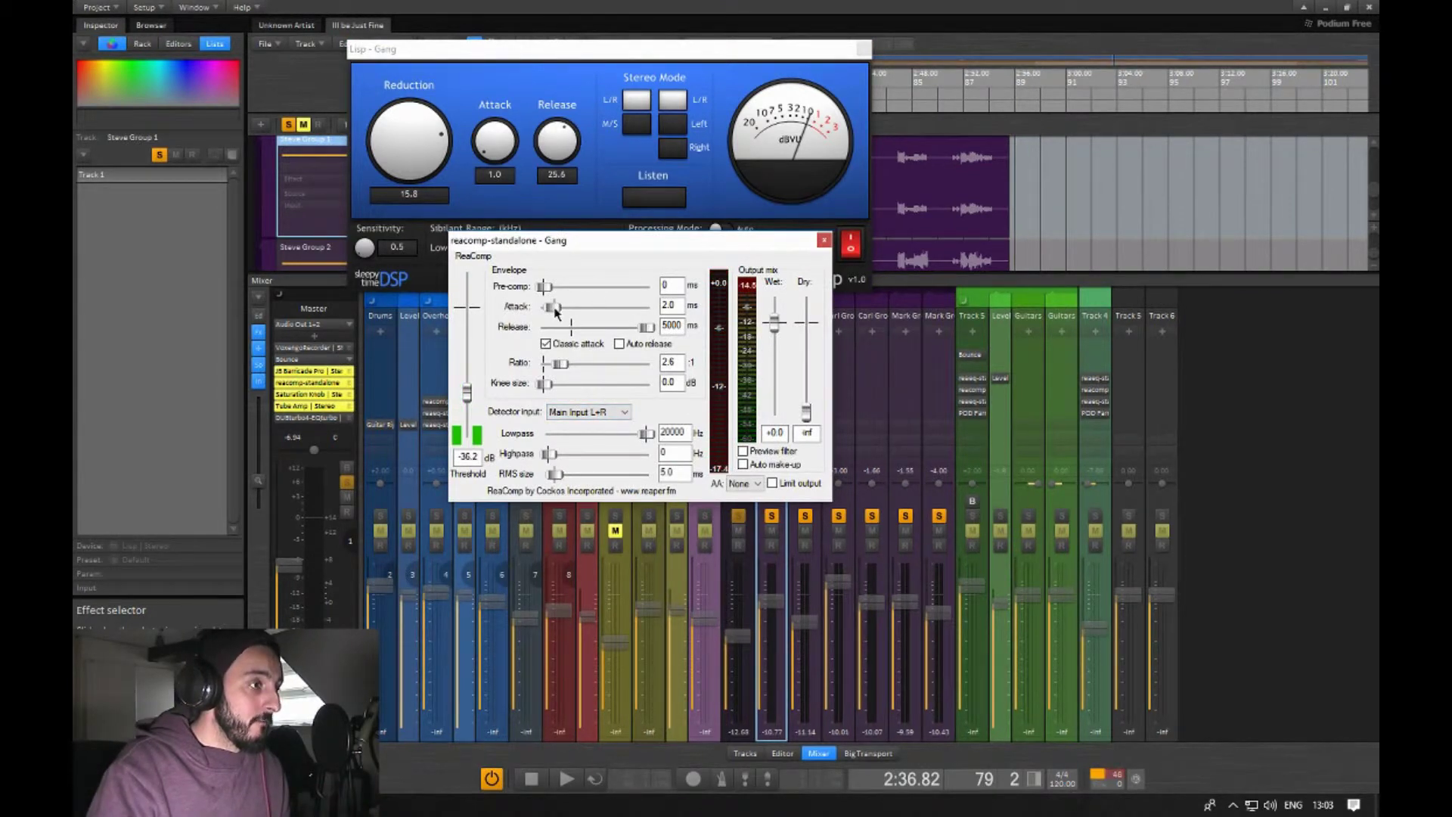
left_click_drag(561, 365, 647, 364)
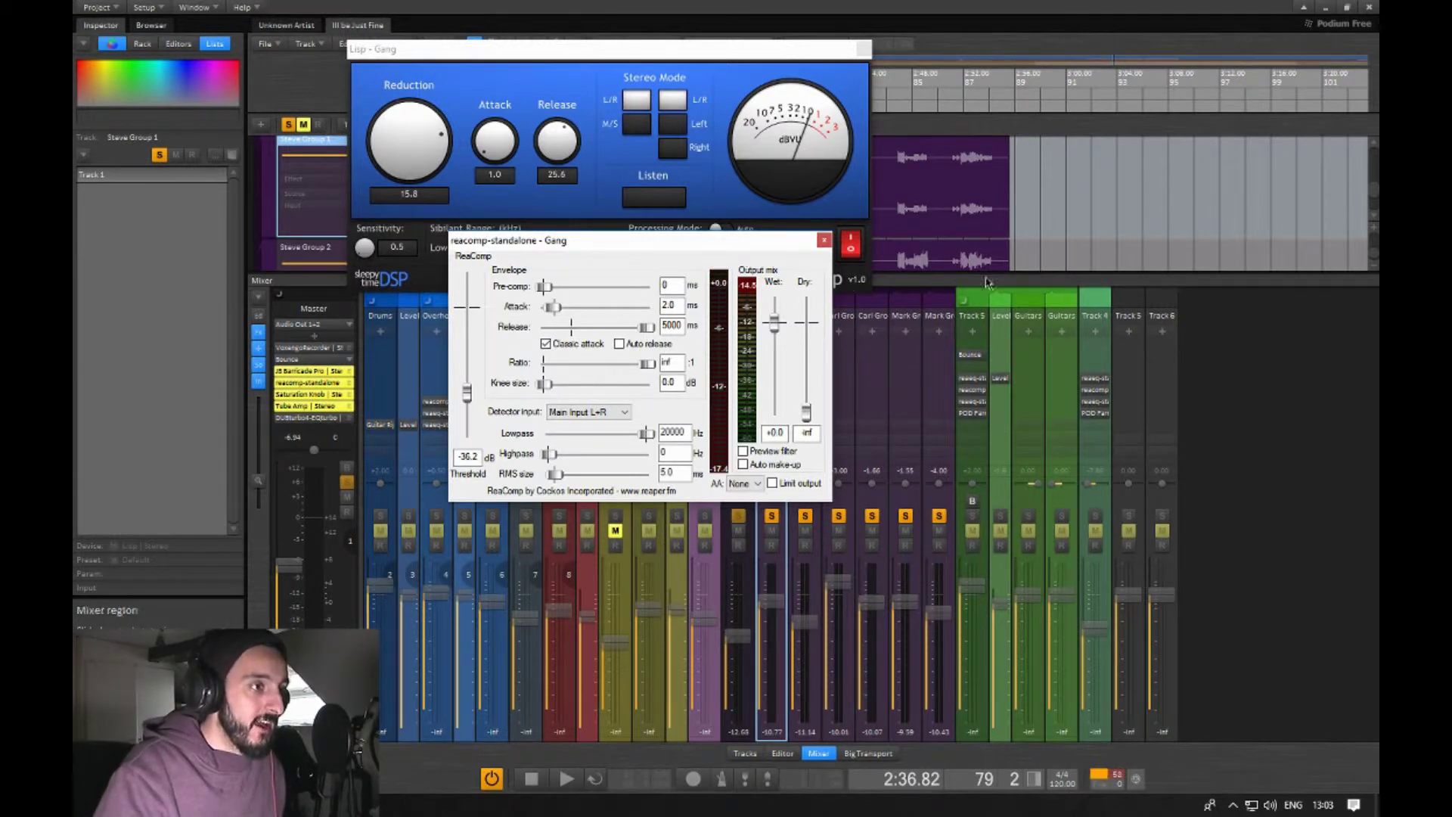
left_click(1013, 284)
key("space")
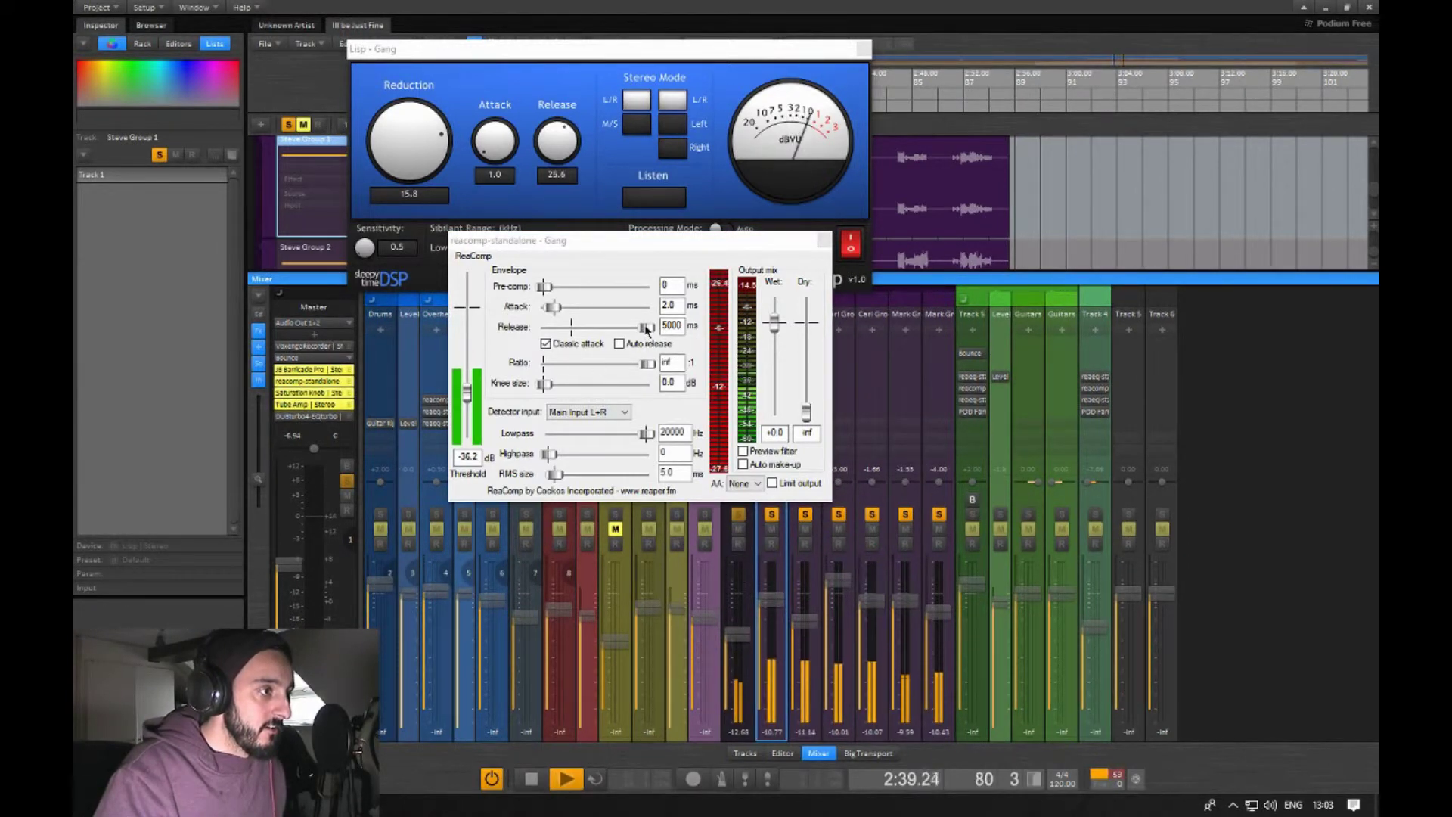
left_click_drag(646, 326, 576, 326)
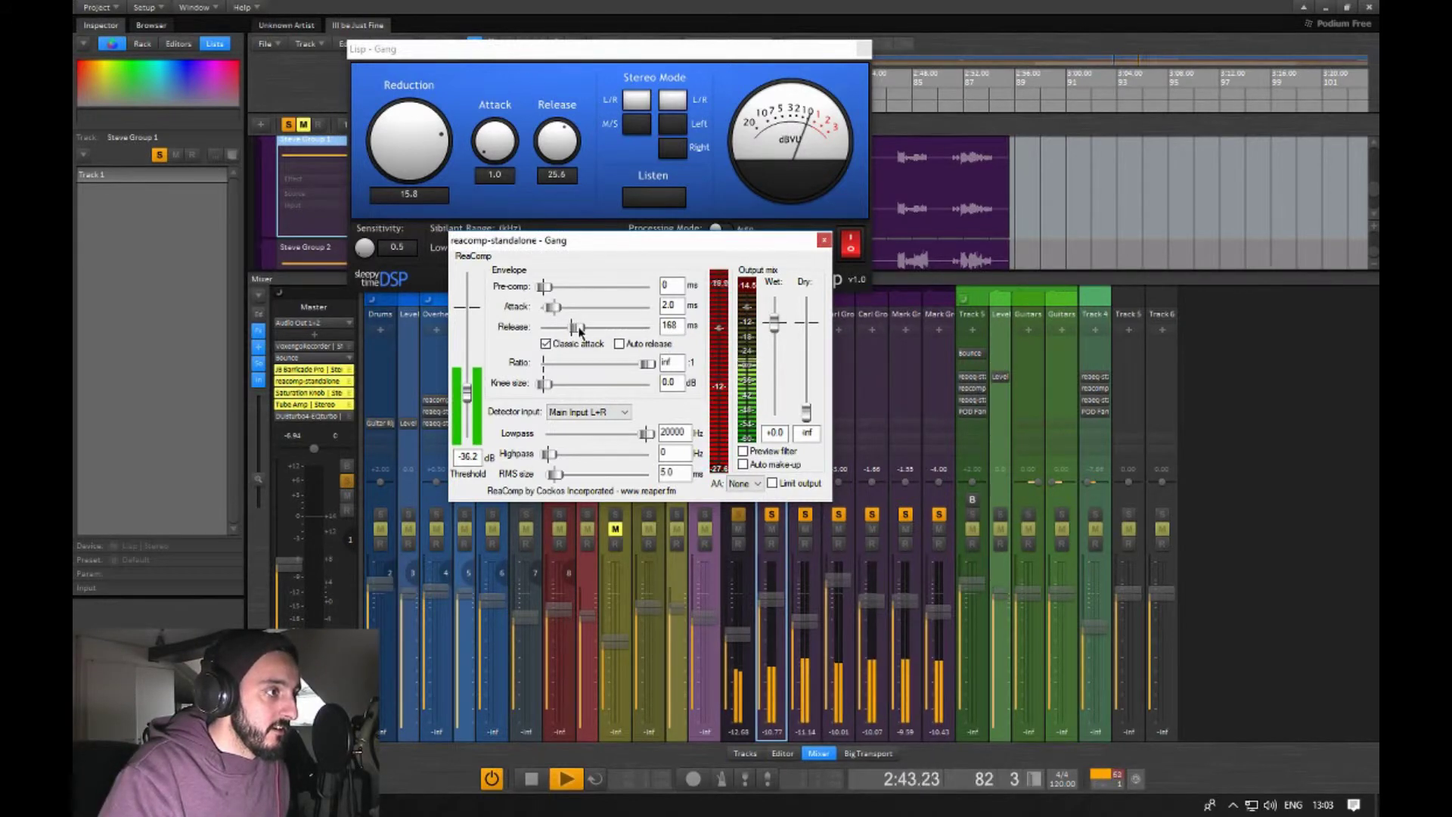
left_click_drag(581, 330, 571, 327)
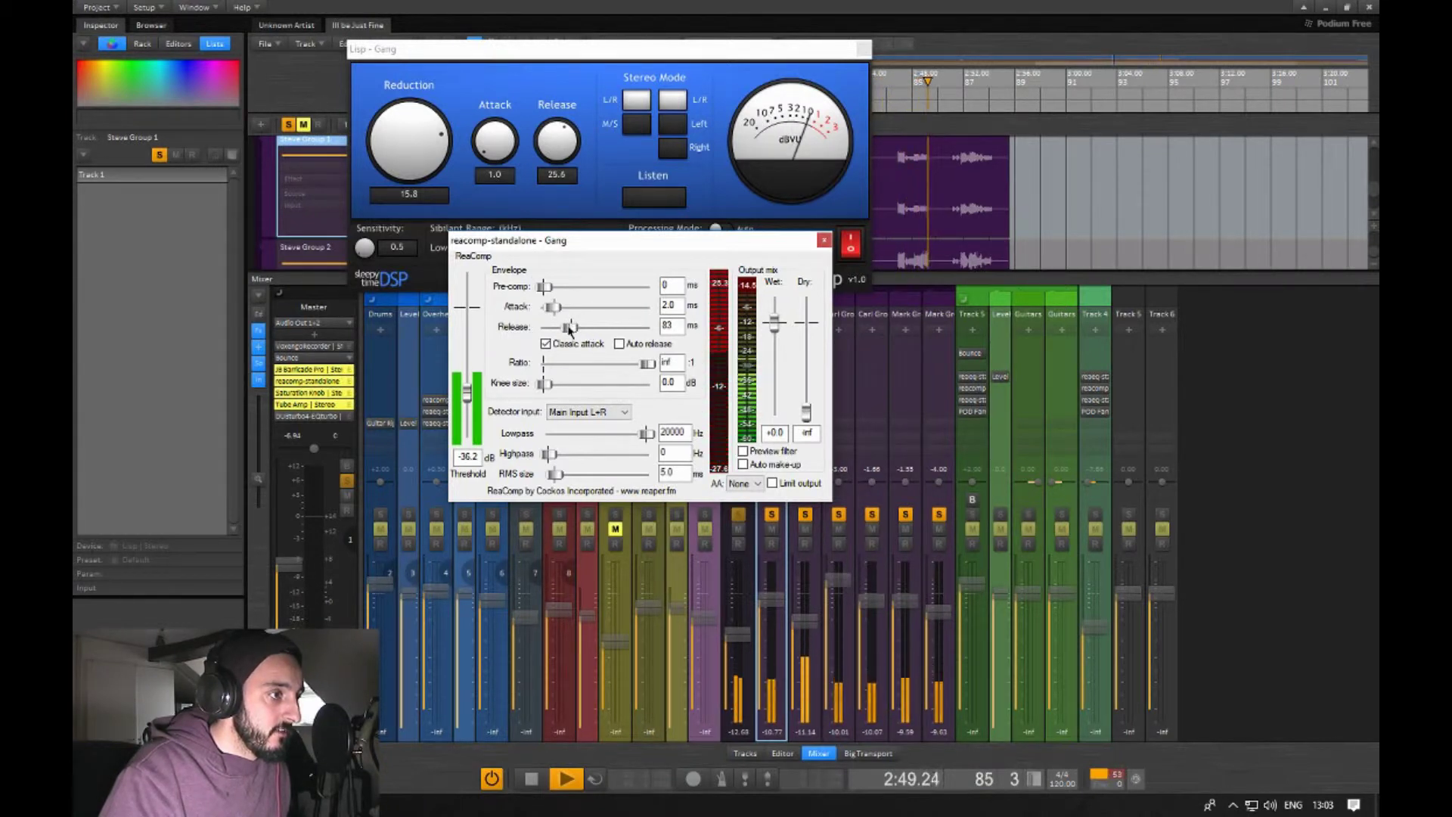
- Raise the Gang compressor's threshold to -27.7 dB and replay the section from 2:36.82 with the de-esser window closed
left_click_drag(676, 248, 671, 242)
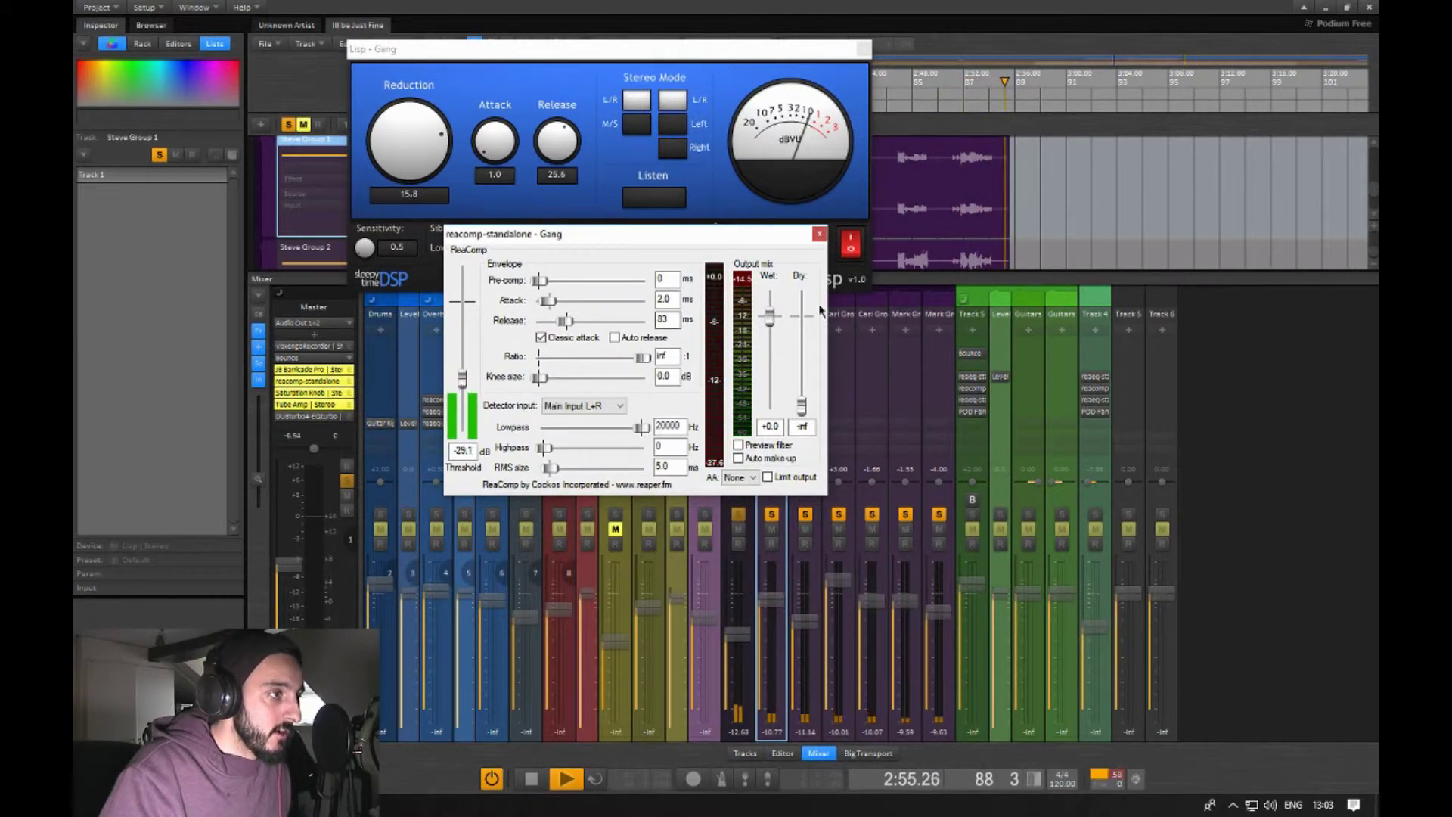
left_click(896, 288)
key("space")
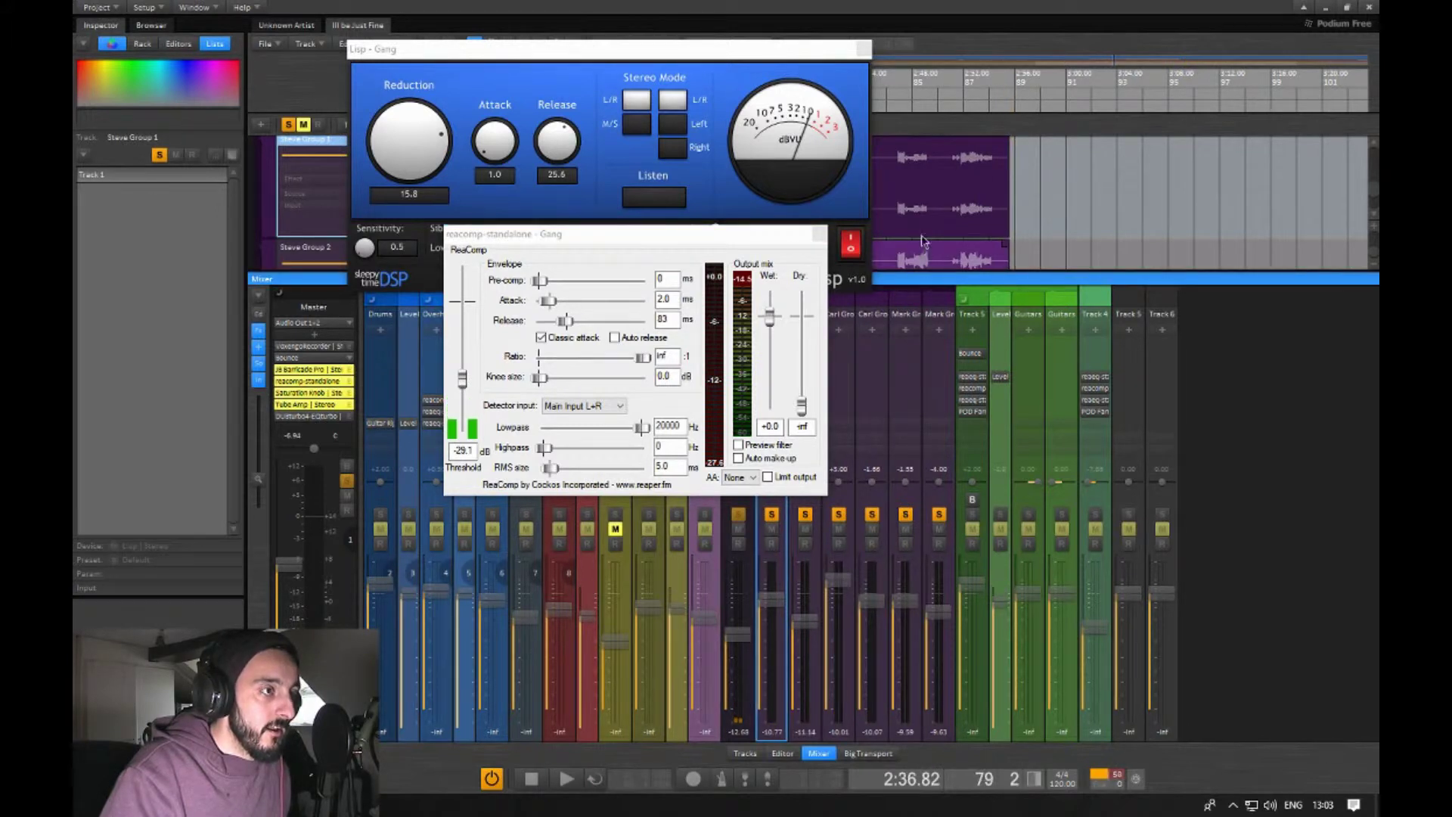
left_click(921, 234)
key("space")
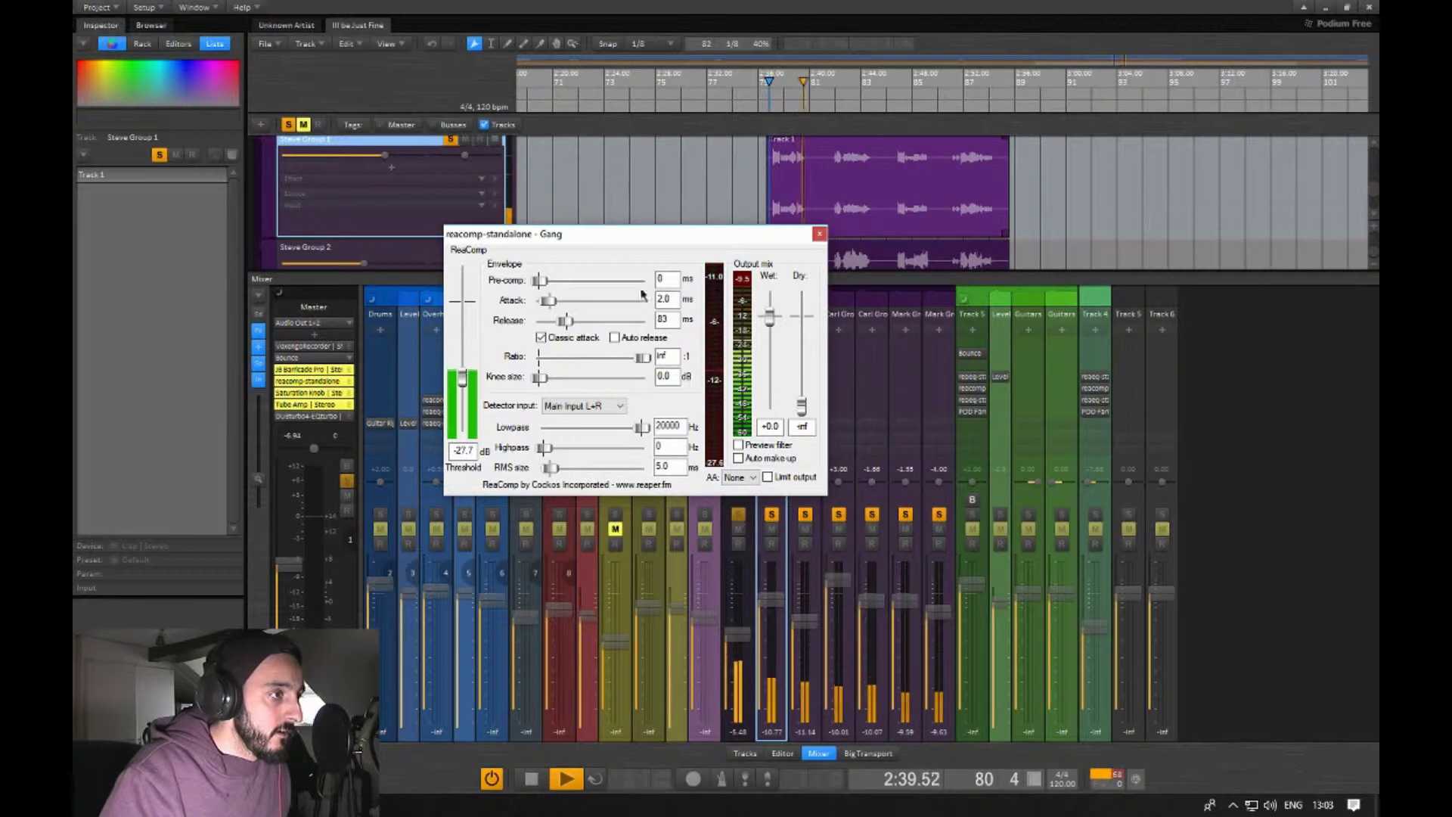
- Bypass the Gang effects from Ozone through ReaEQ and set the ReaComp wet output to +3.7 dB
left_click_drag(545, 234, 445, 209)
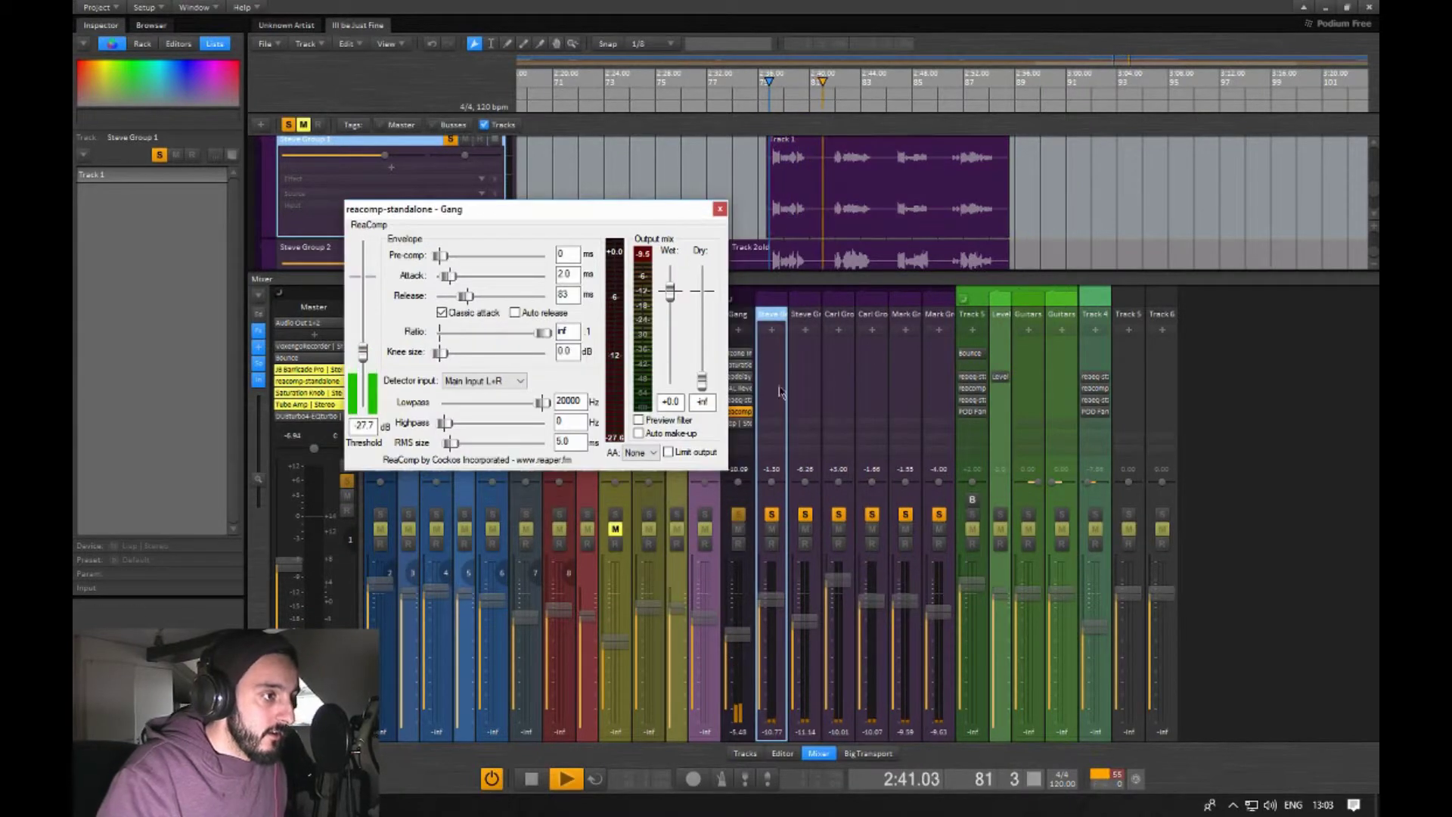
left_click(731, 405)
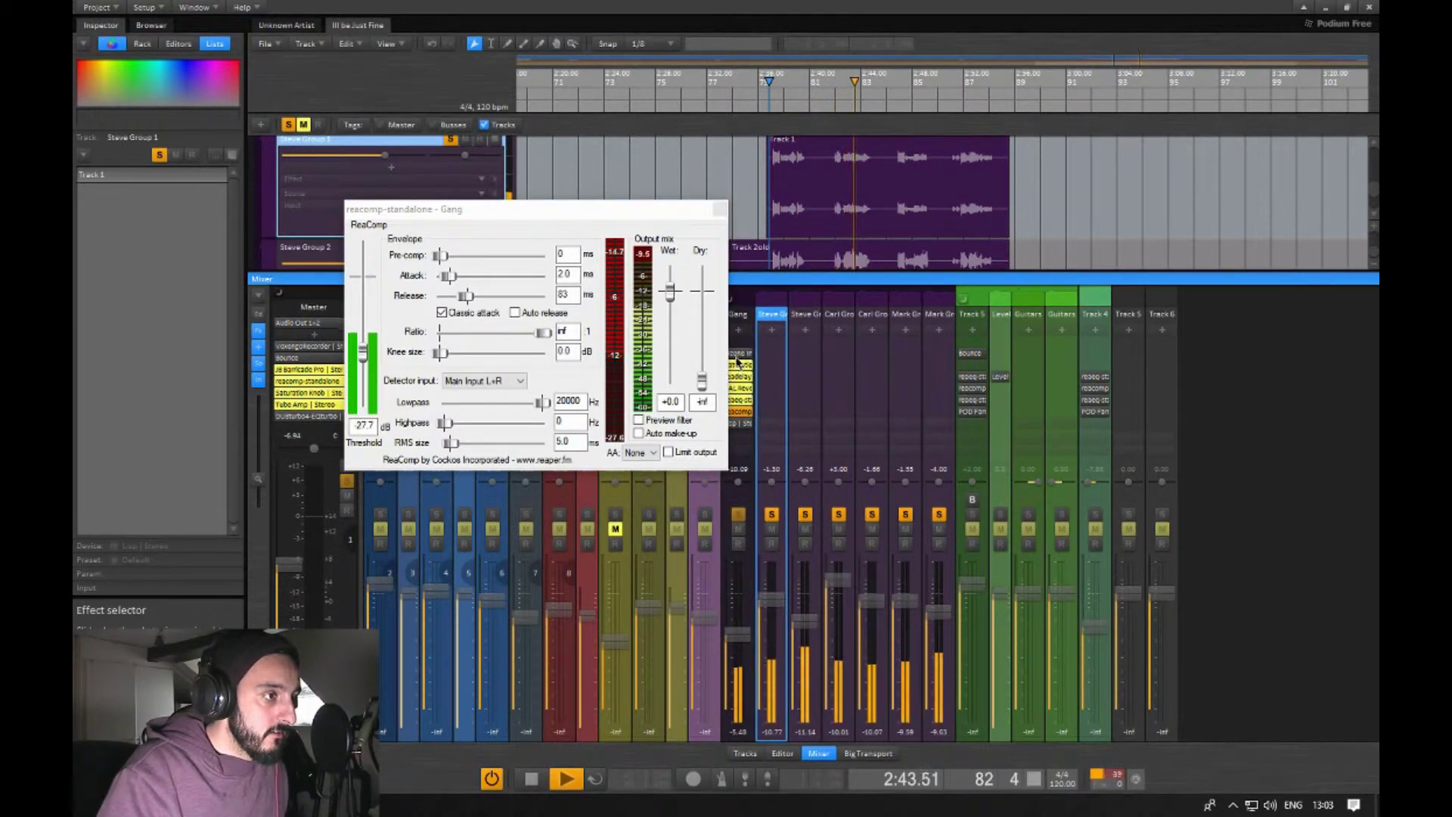
double_click(737, 361)
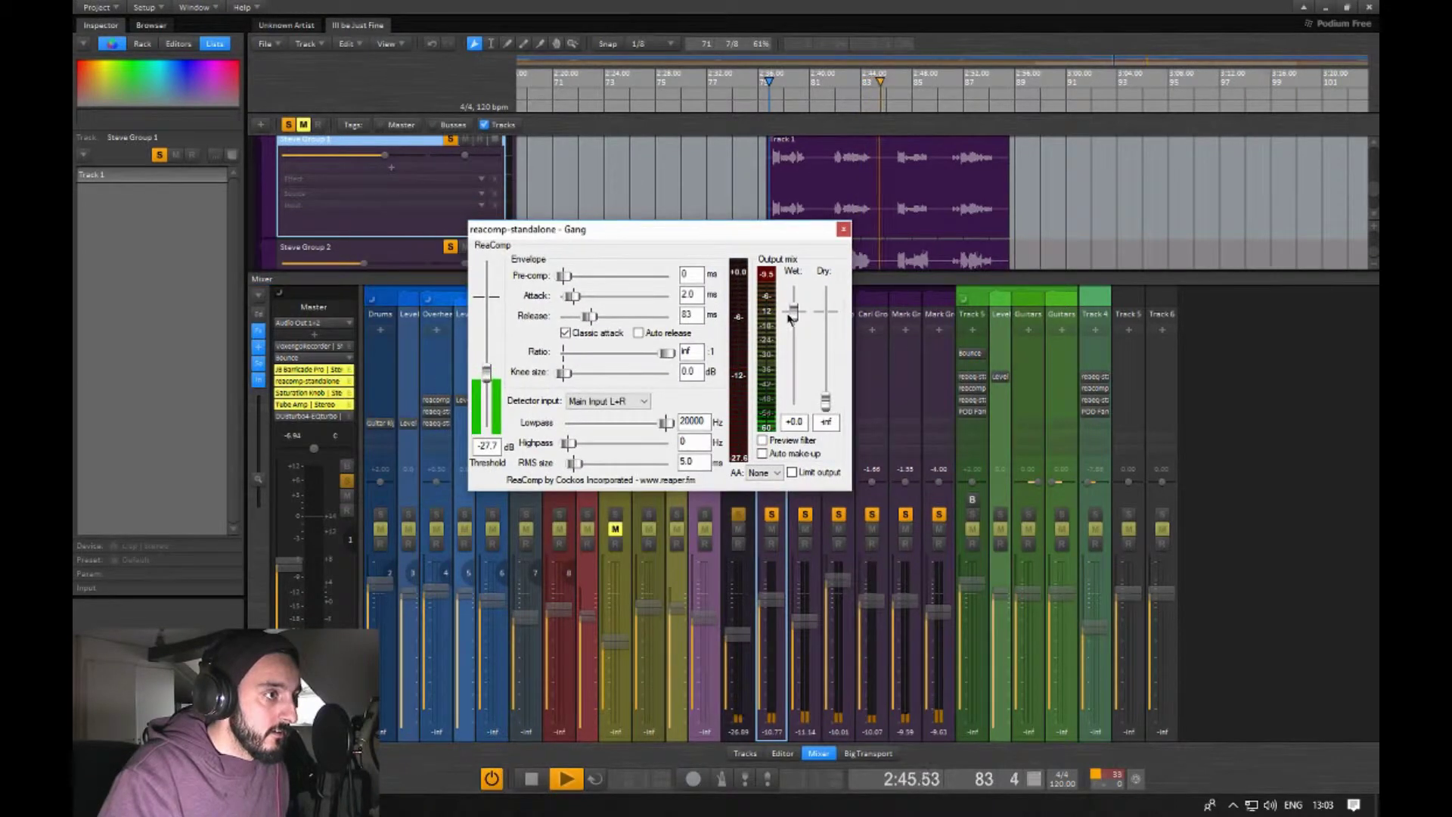
left_click_drag(790, 316, 793, 306)
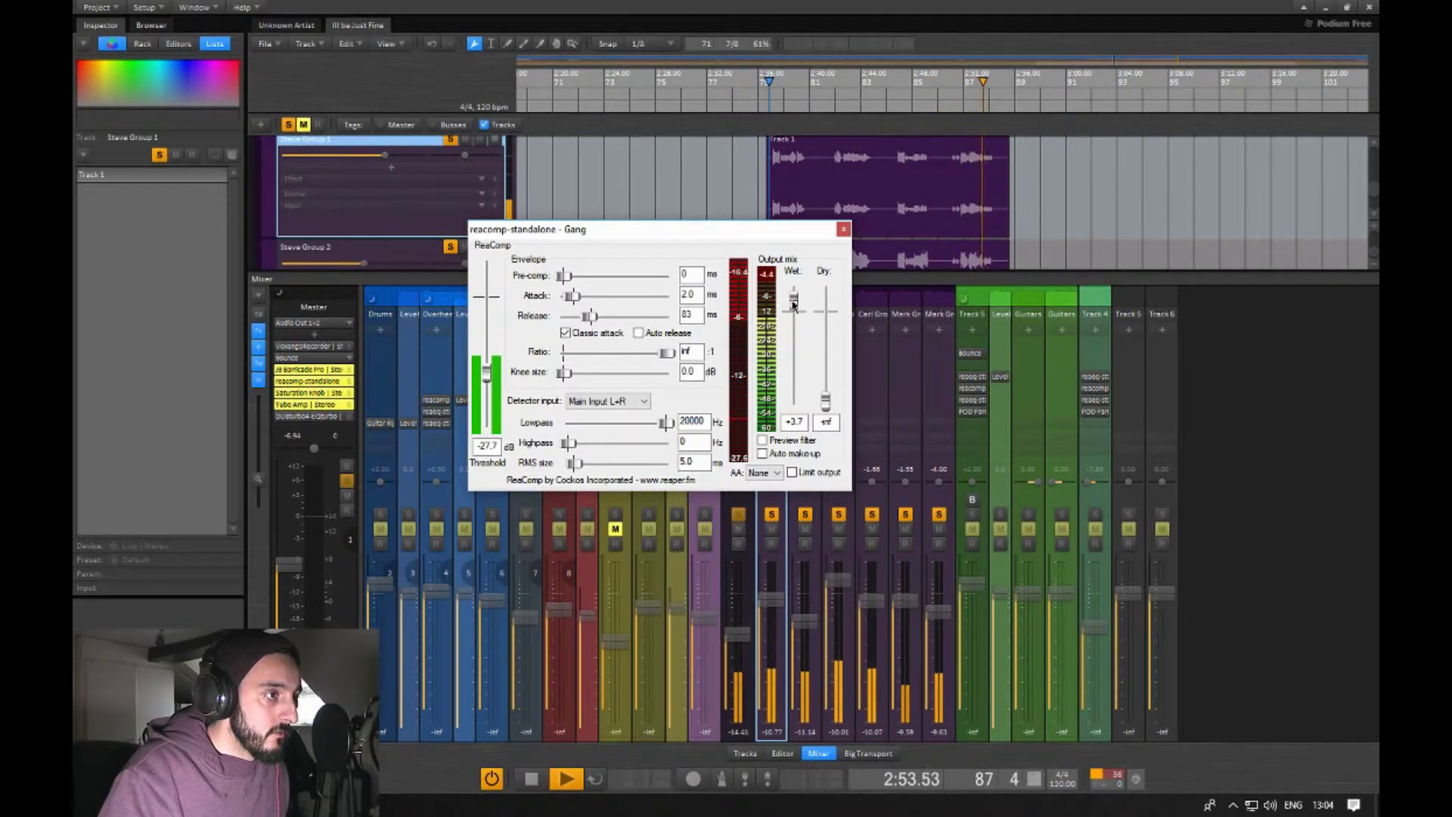
left_click_drag(770, 236, 655, 219)
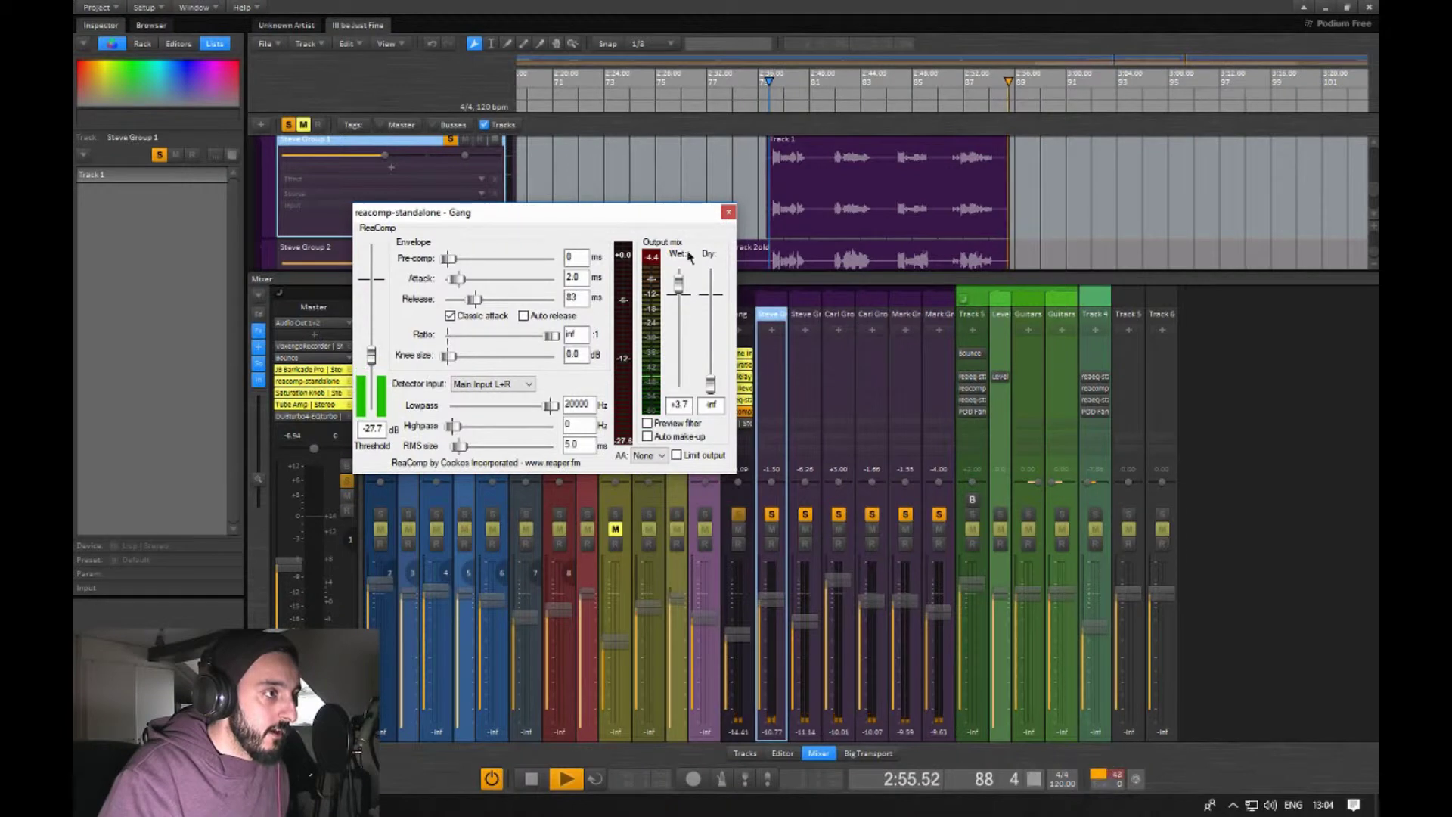
left_click(712, 250)
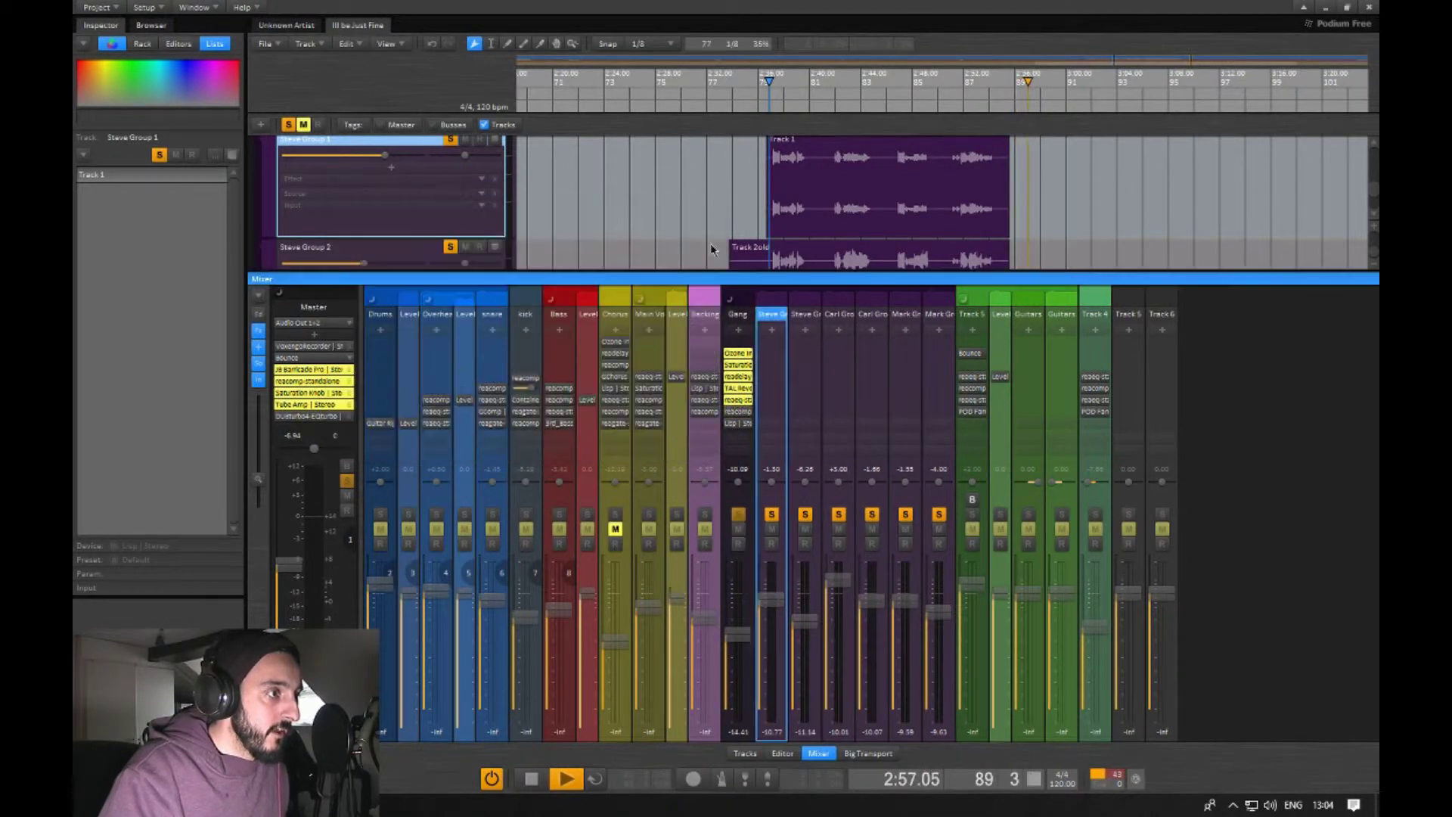
- Open the Gang track's ReaEQ and examine its low cut and the boosts of bands 2 and 3
double_click(739, 401)
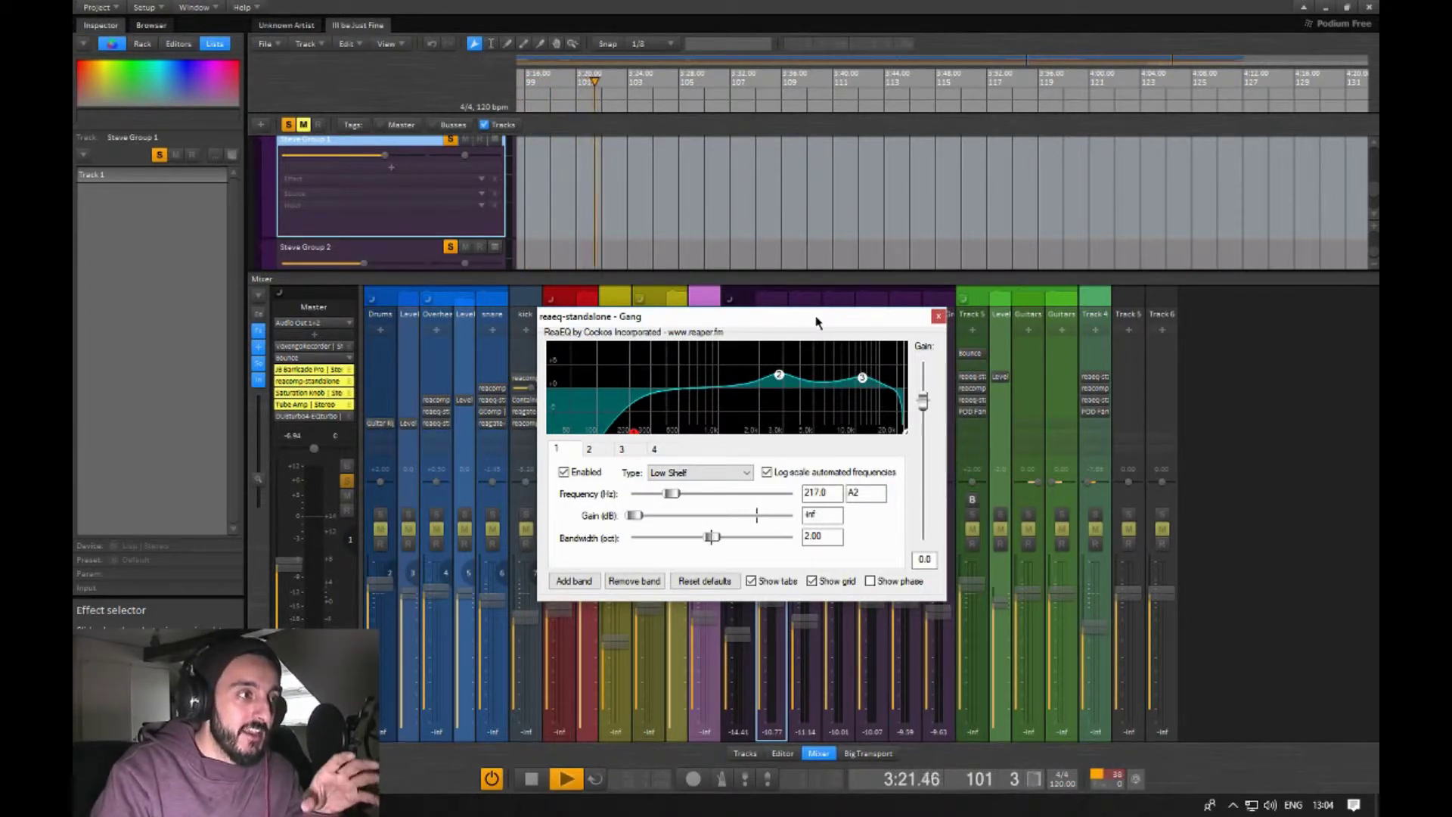
left_click_drag(816, 316, 810, 329)
key("space")
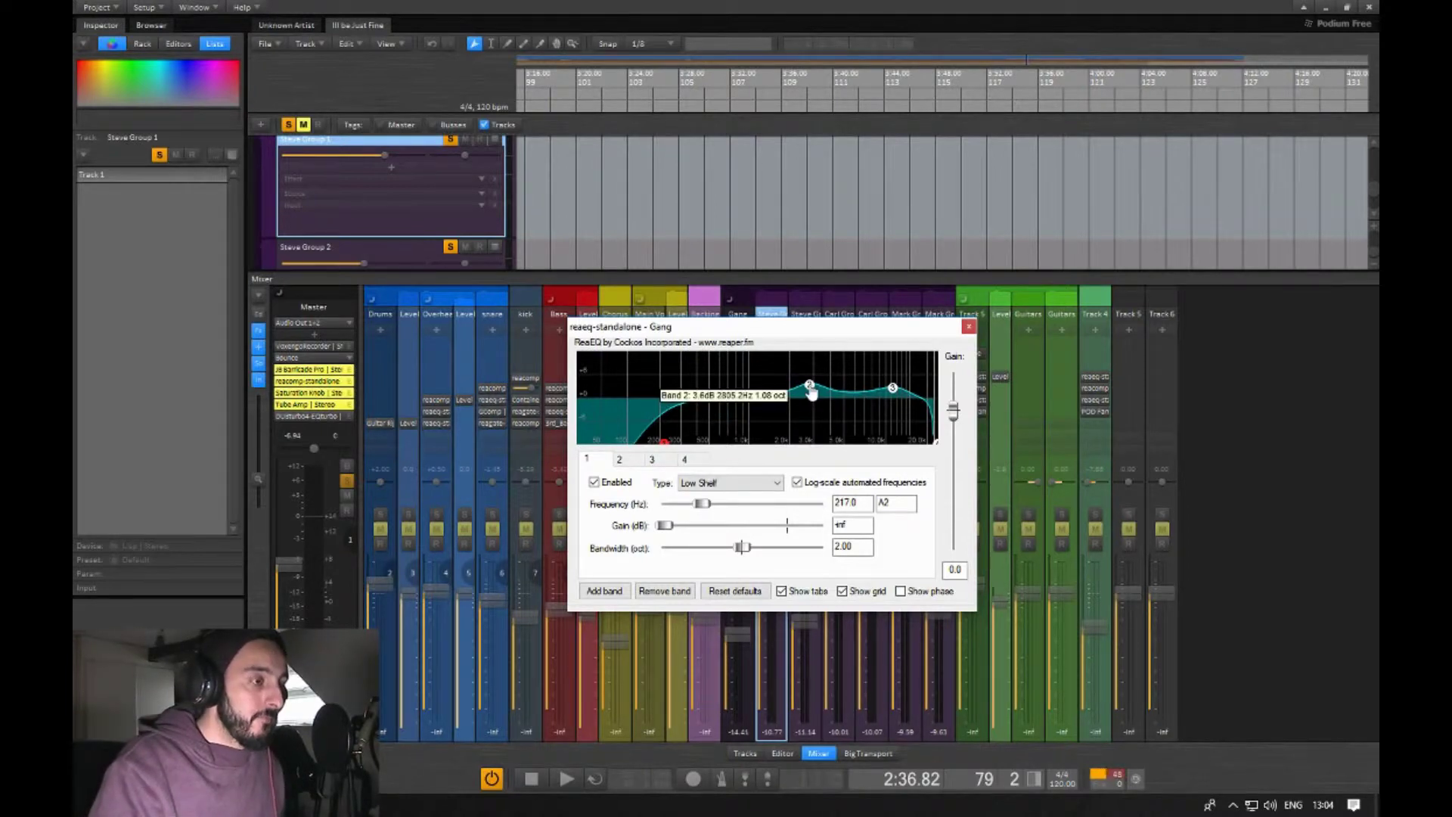
left_click_drag(910, 338, 895, 330)
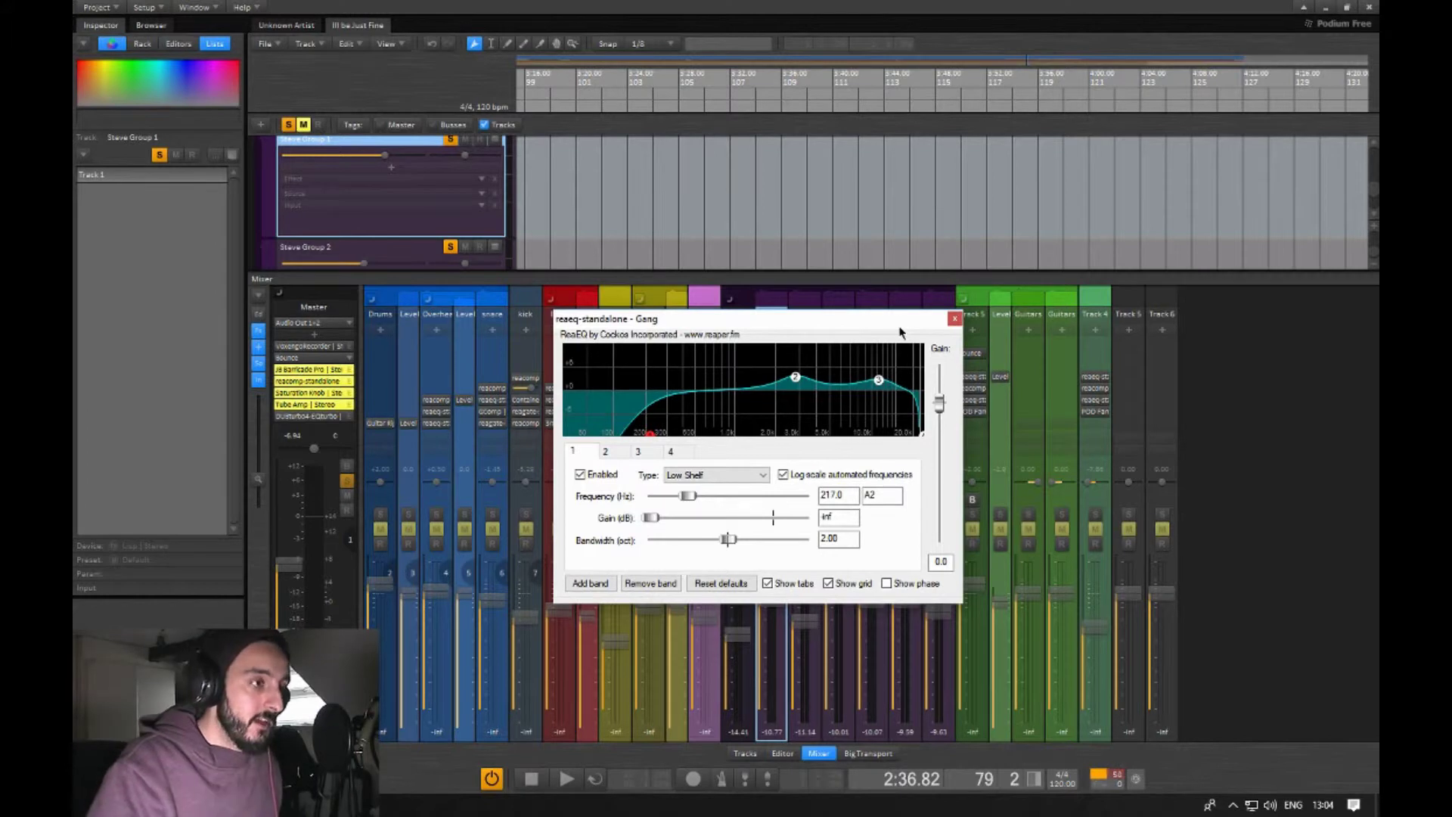
left_click_drag(867, 327, 823, 330)
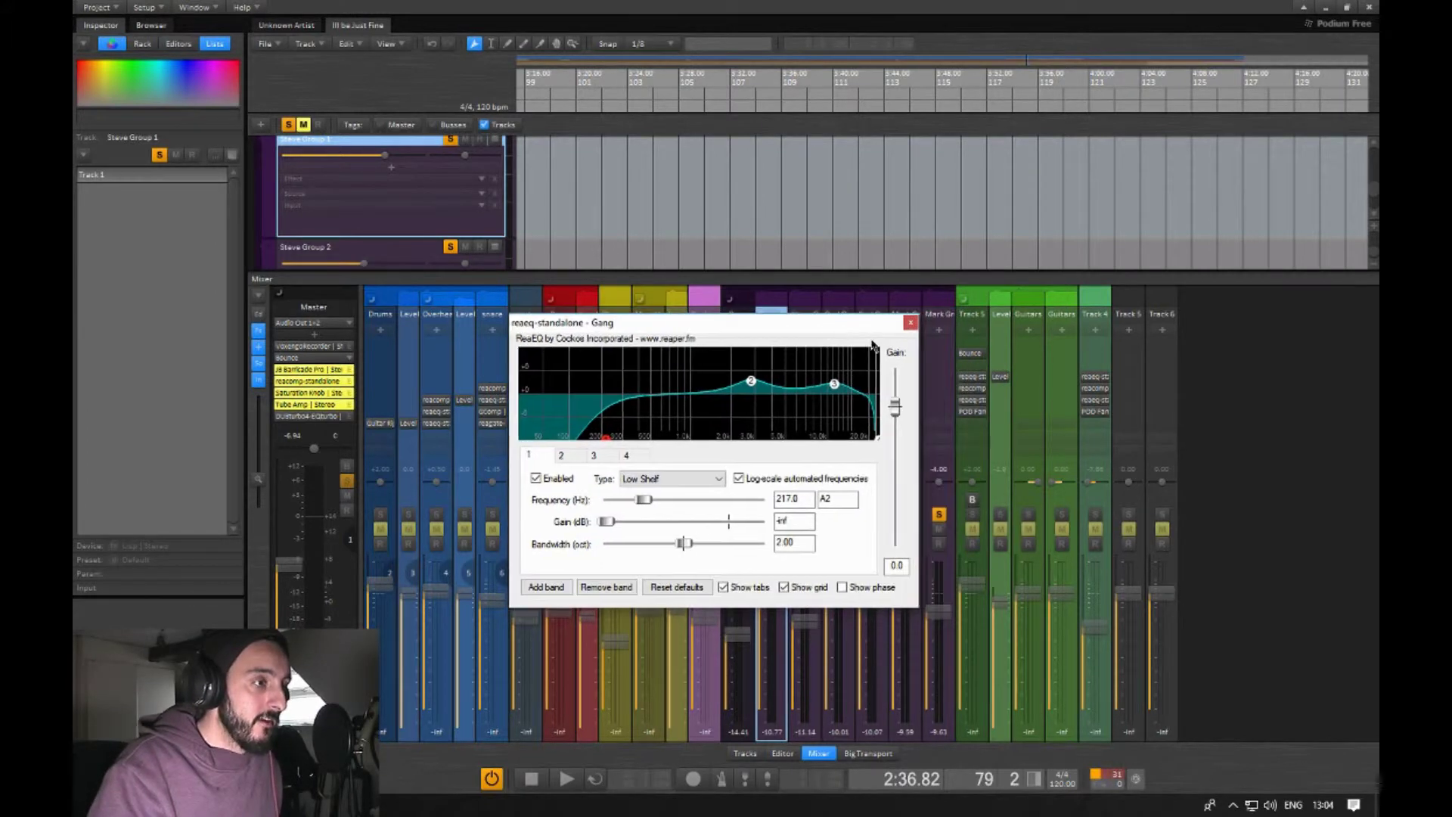
left_click(911, 324)
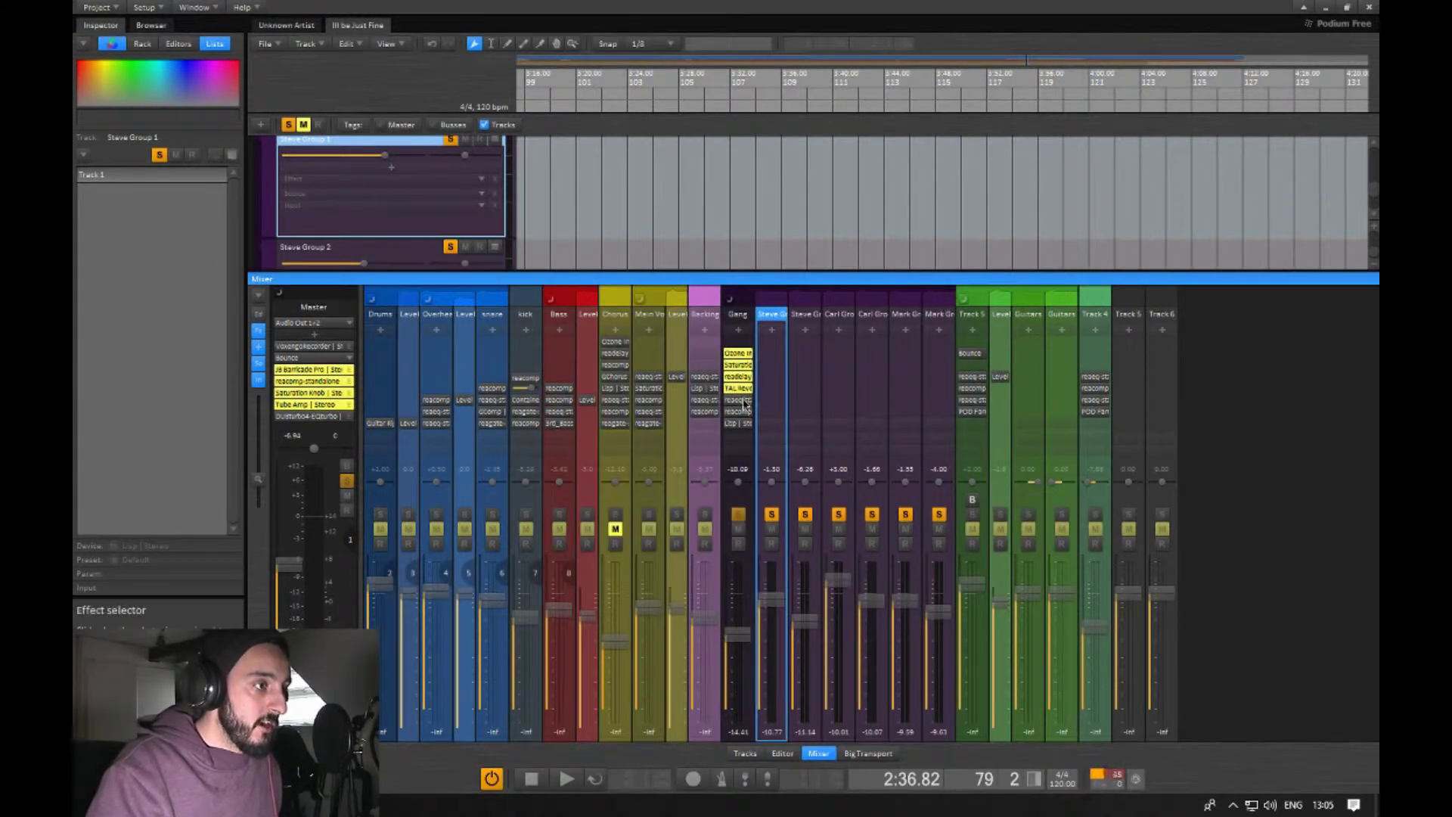
- Compare the gang vocals with ReaEQ bypassed and enabled, leaving the EQ enabled
key("space")
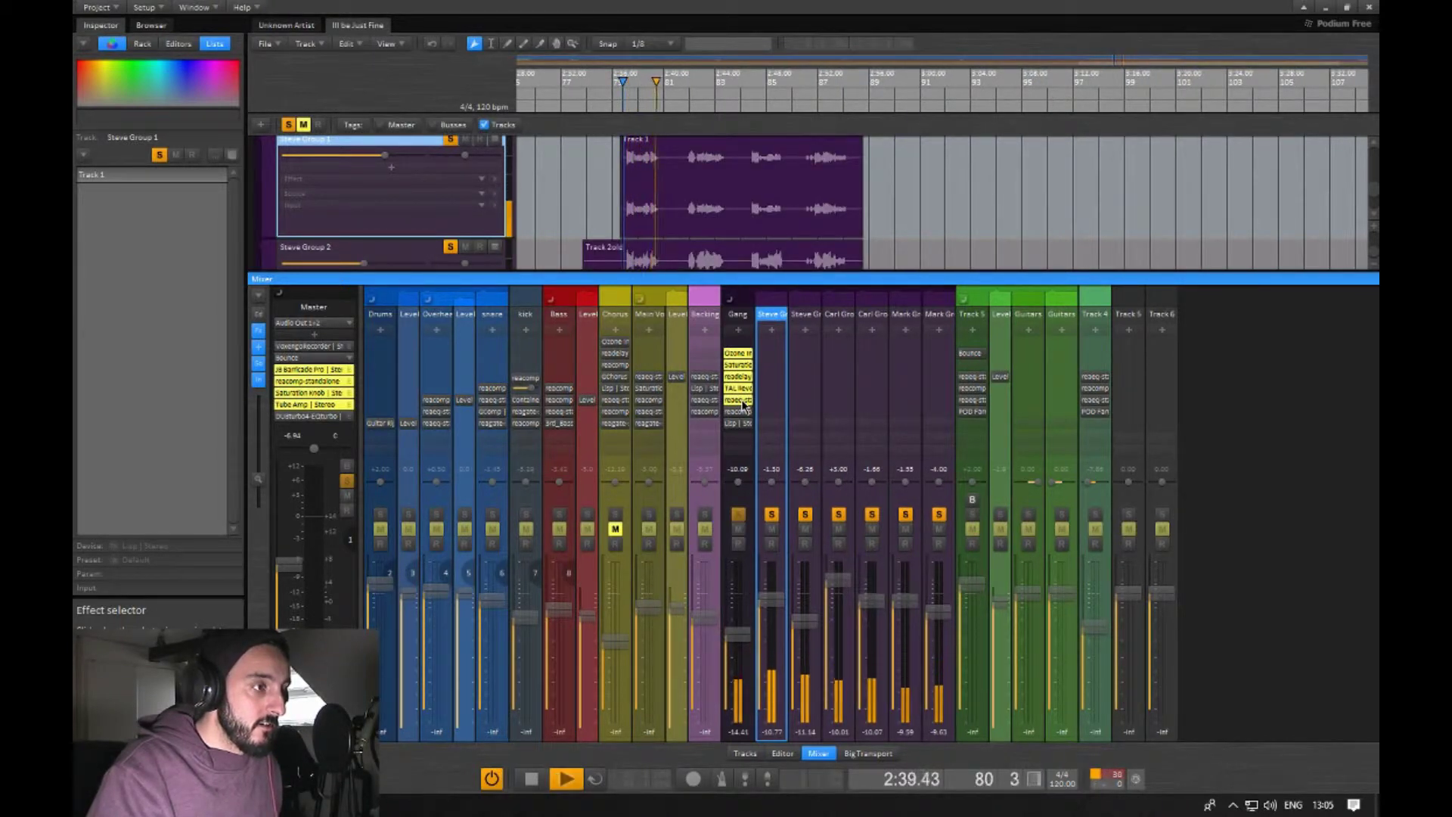
key("space")
key("space")
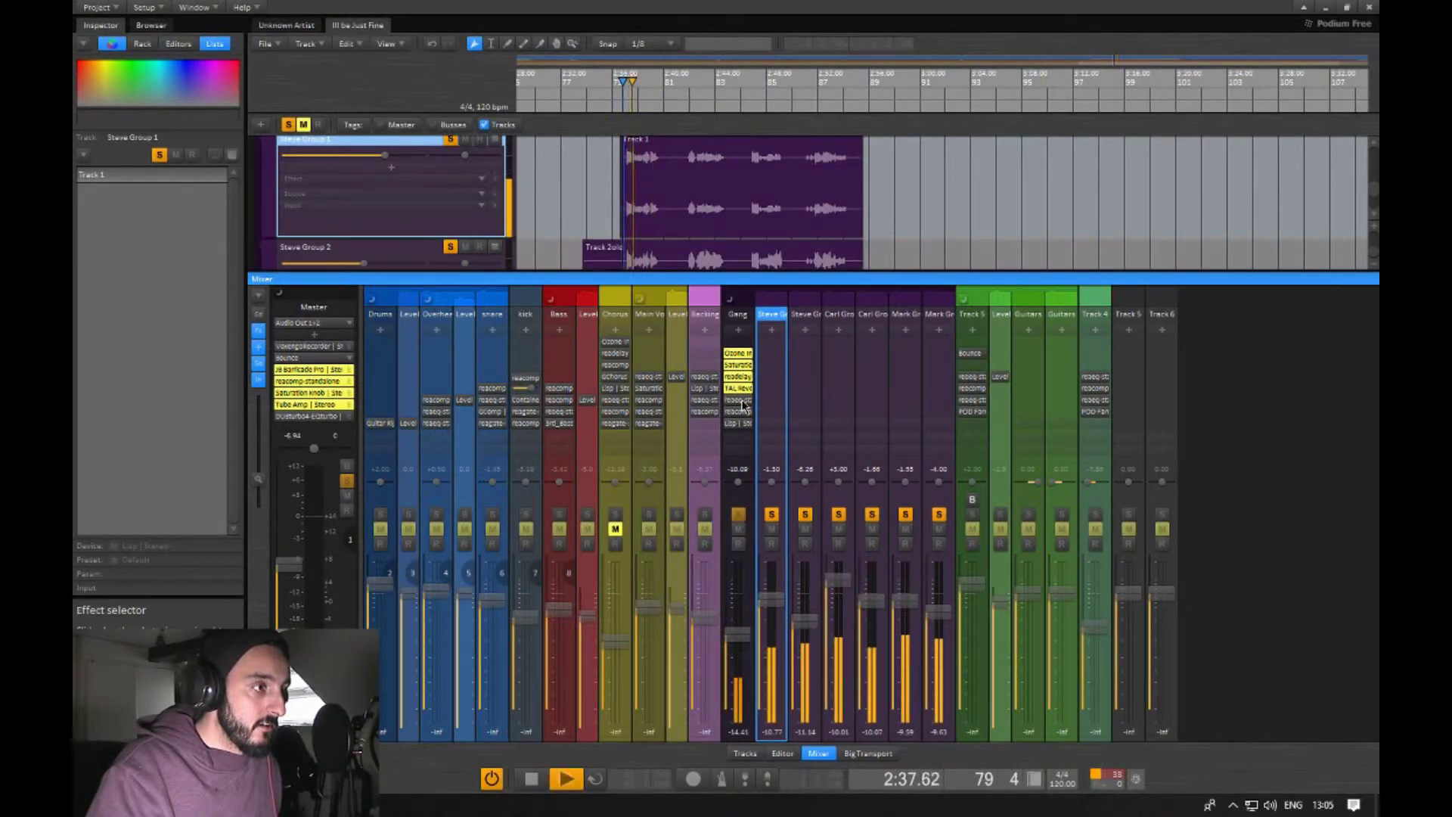
key("space")
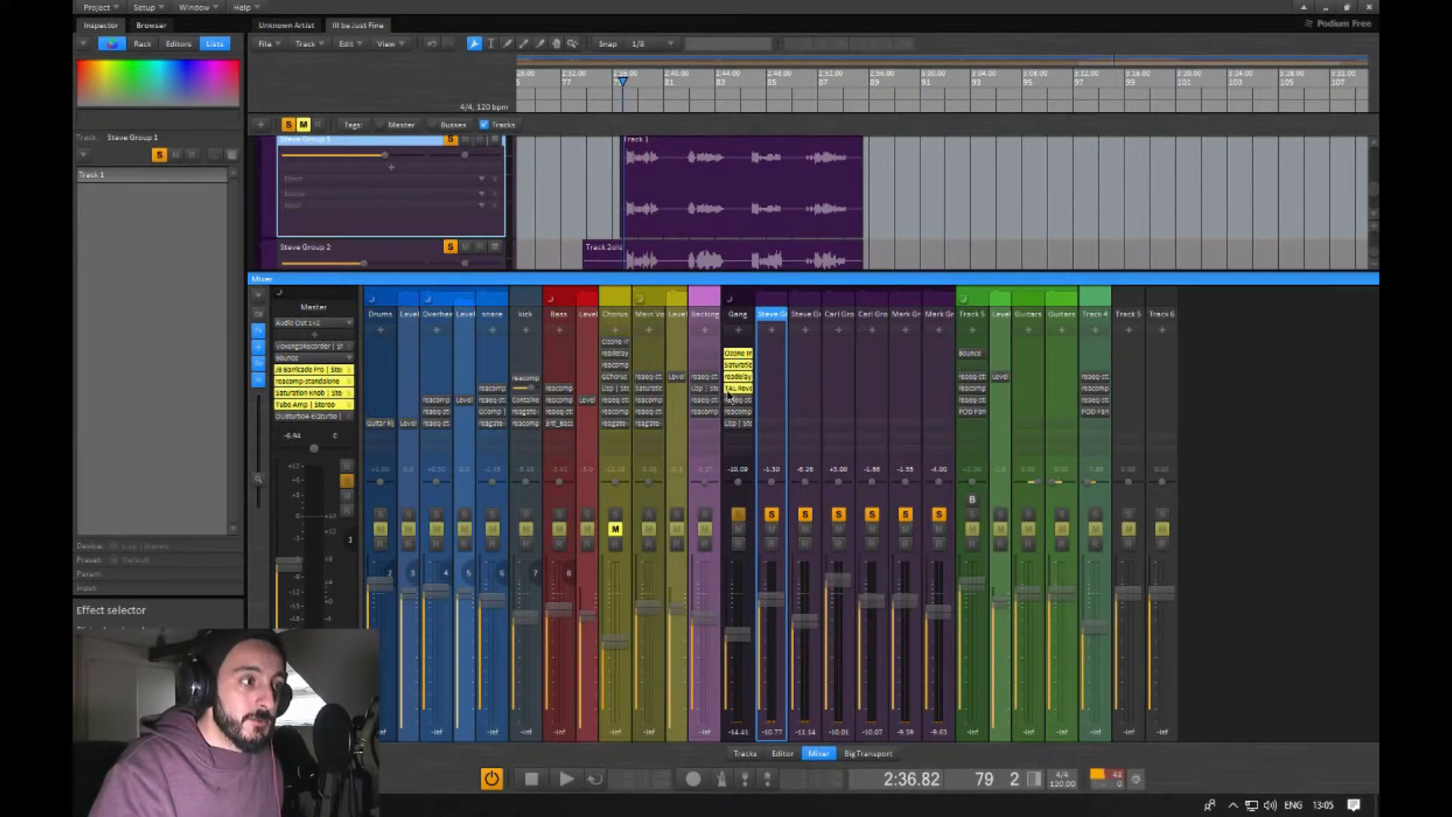
- Open the TAL Reverb II on the Gang track and play the section to listen to the reverb
double_click(733, 392)
left_click_drag(1066, 321, 1055, 135)
left_click(840, 439)
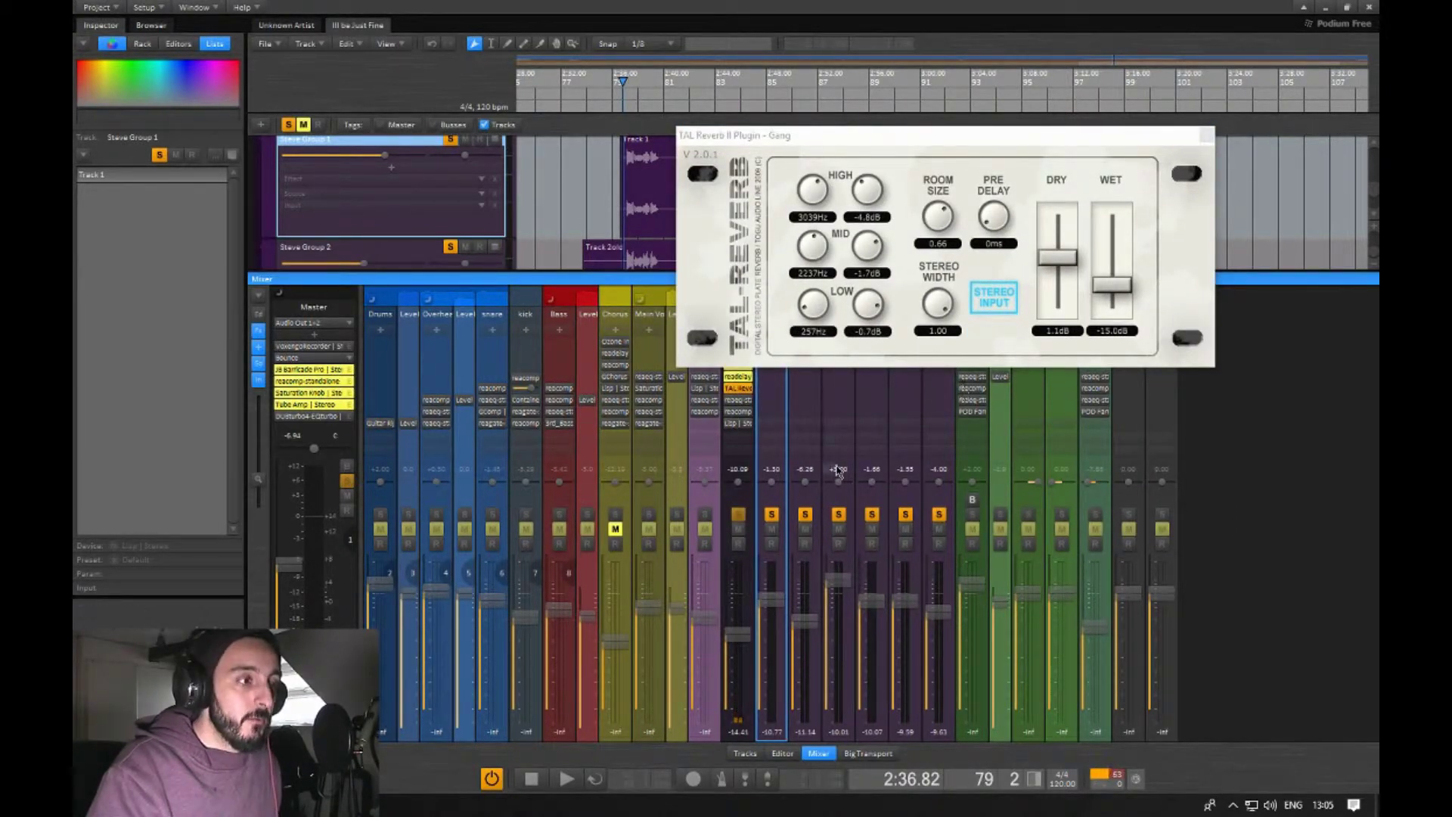
key("space")
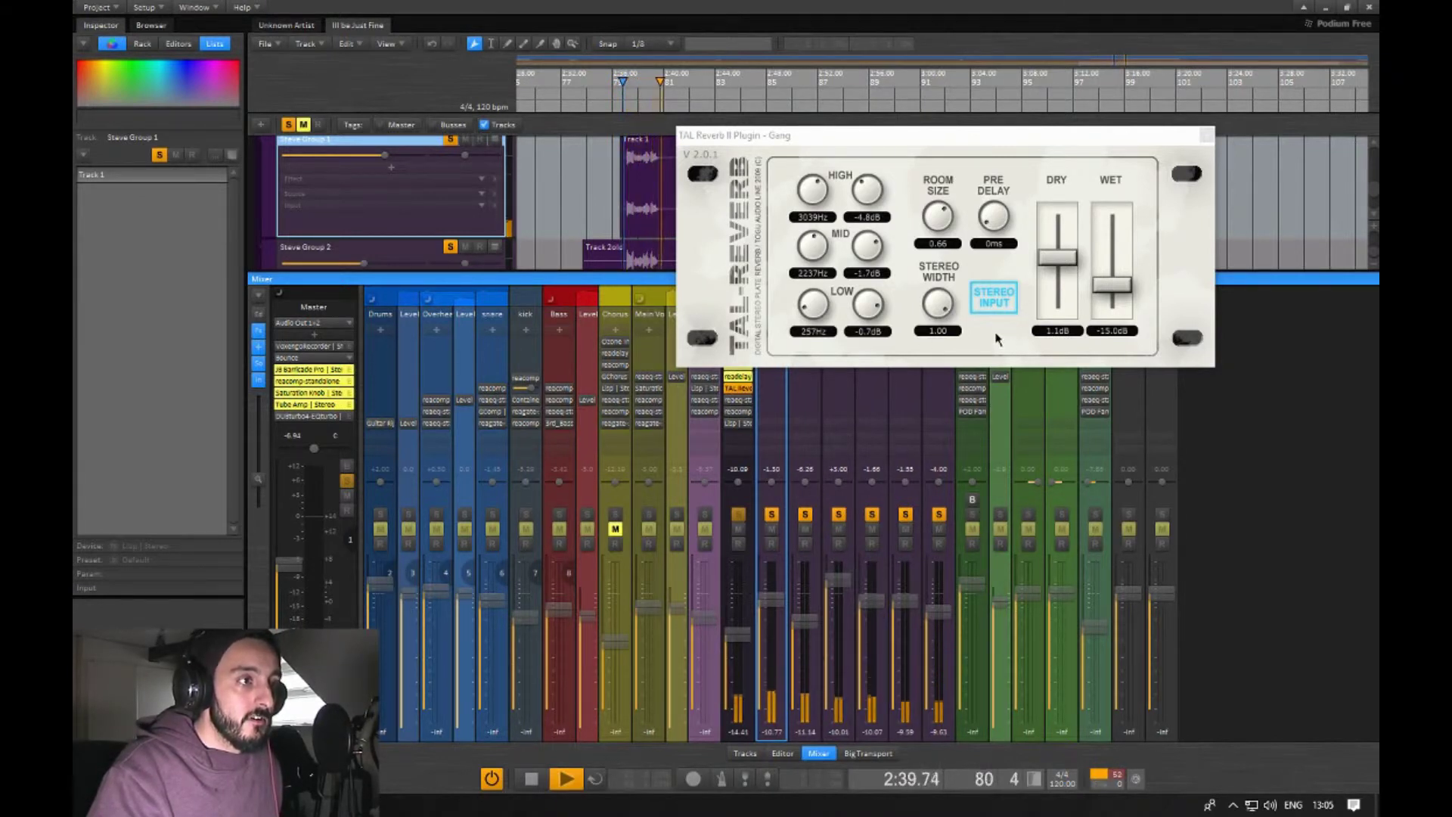
key("space")
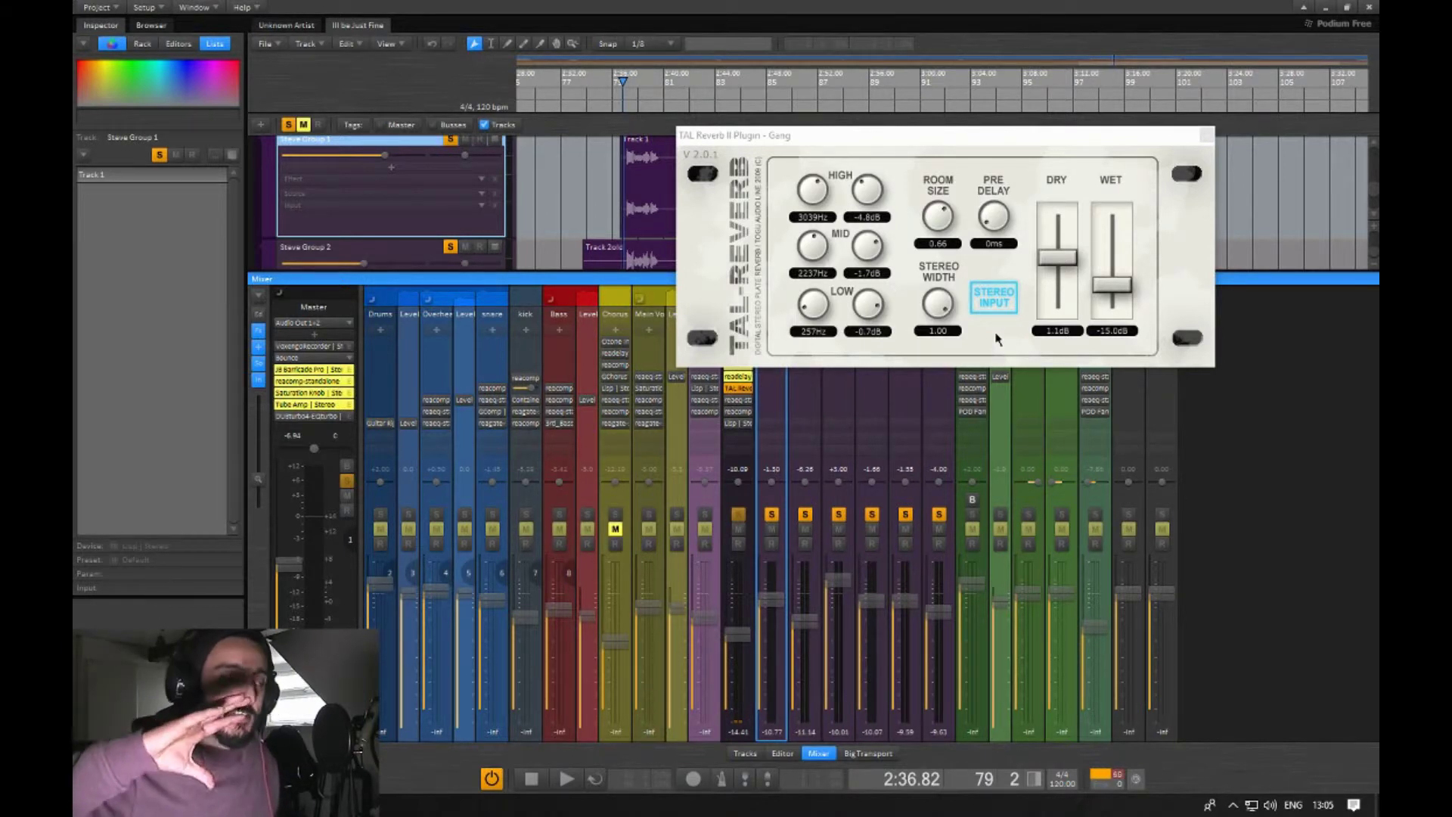
- Open the Gang track's ReaDelay, audition the section with delay and reverb active, and close both effect windows
key("space")
double_click(735, 377)
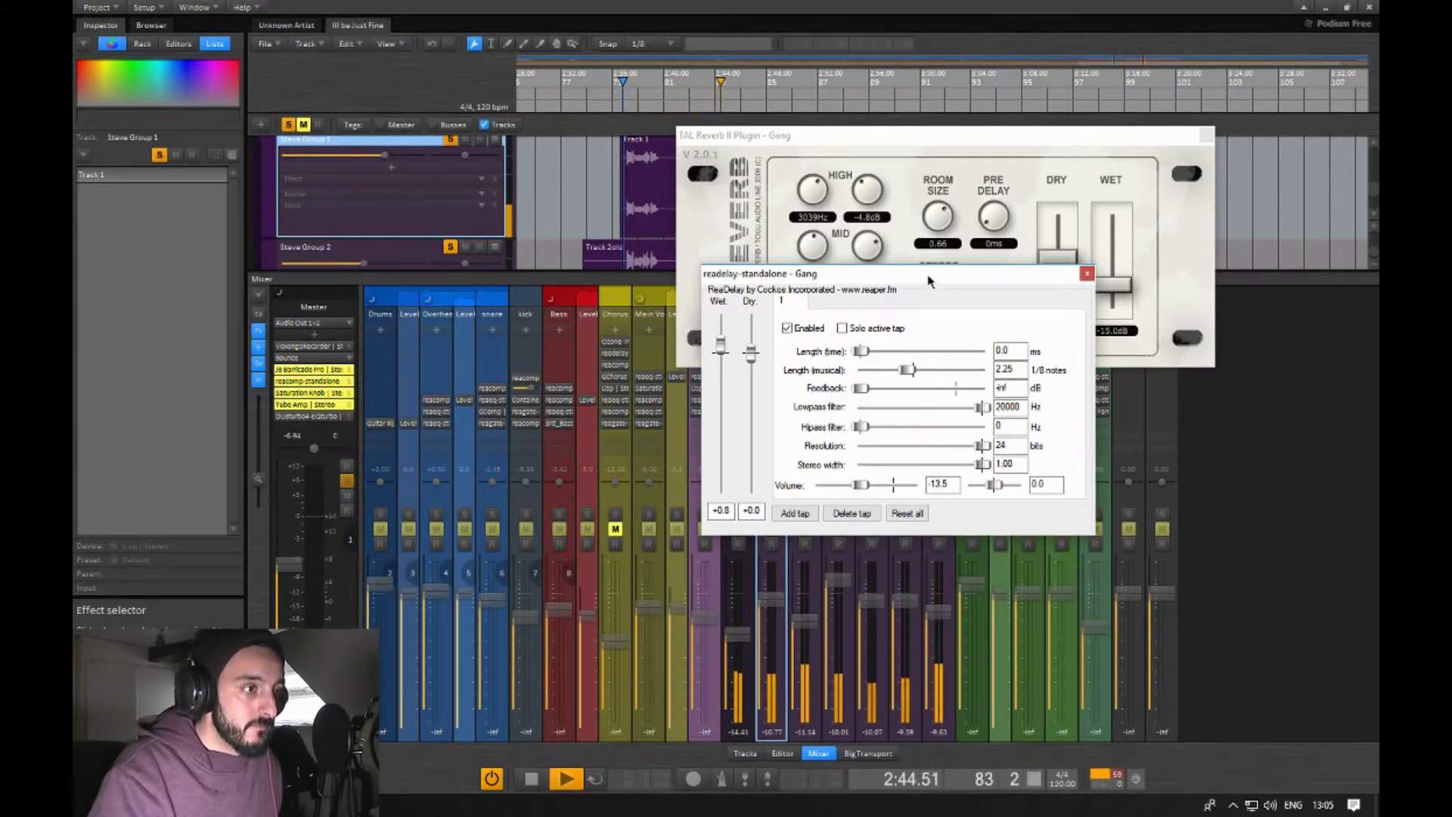
key("space")
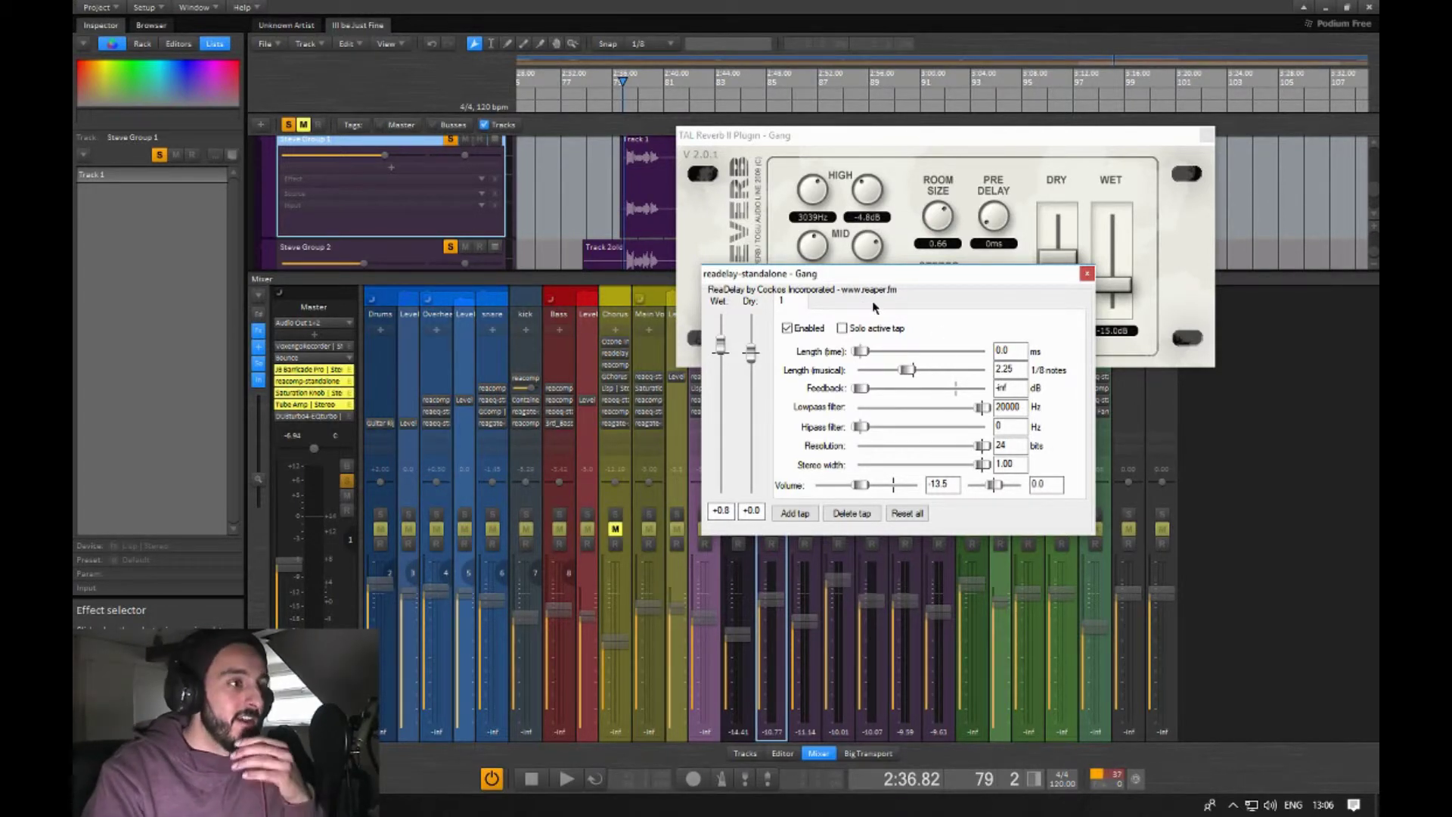
left_click(1087, 273)
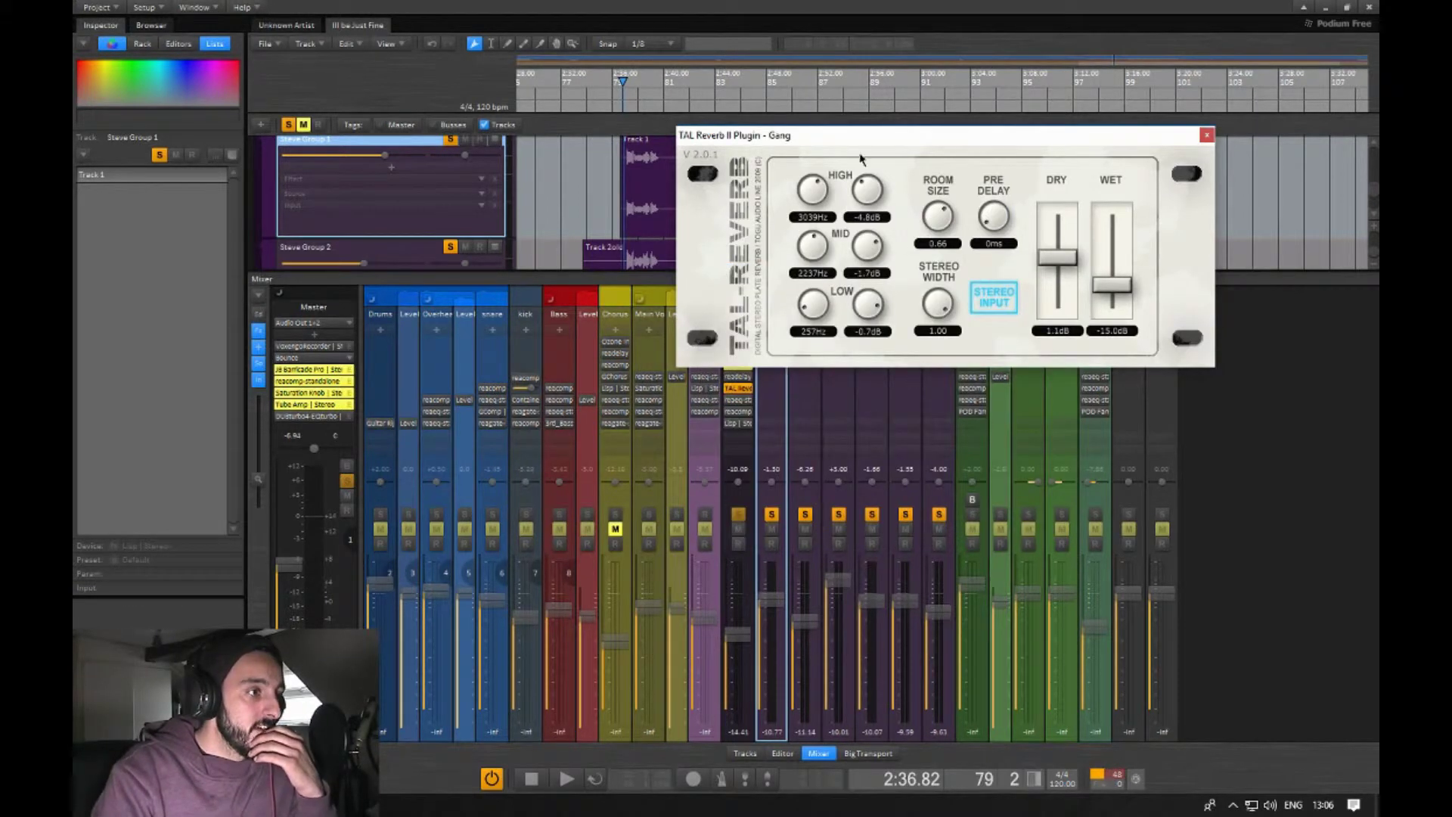
left_click(1207, 136)
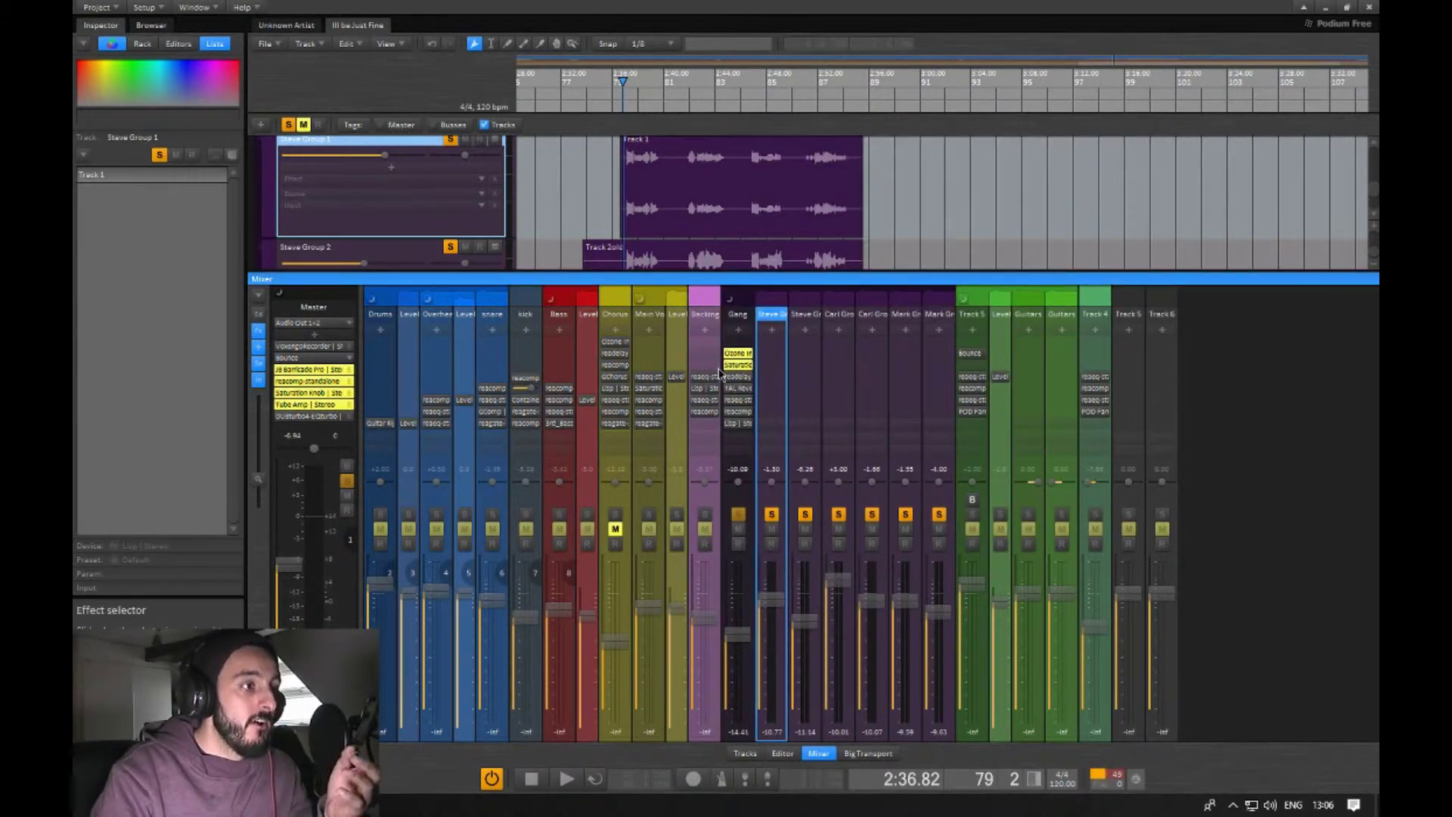
- Open the Gang track's Saturation Knob, move its window clear of the Gang channel and enable the effect
double_click(739, 367)
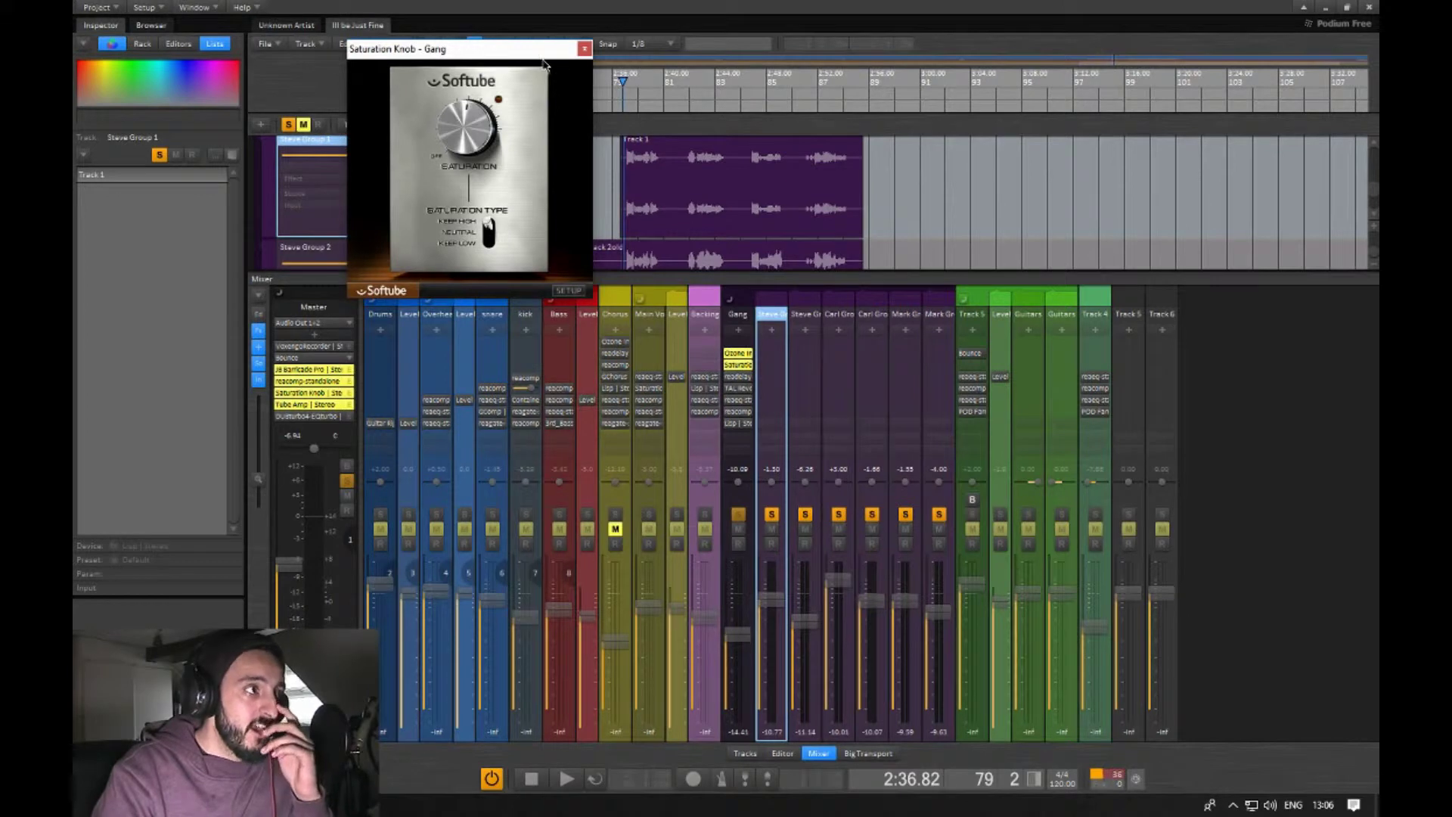
left_click_drag(509, 51, 830, 144)
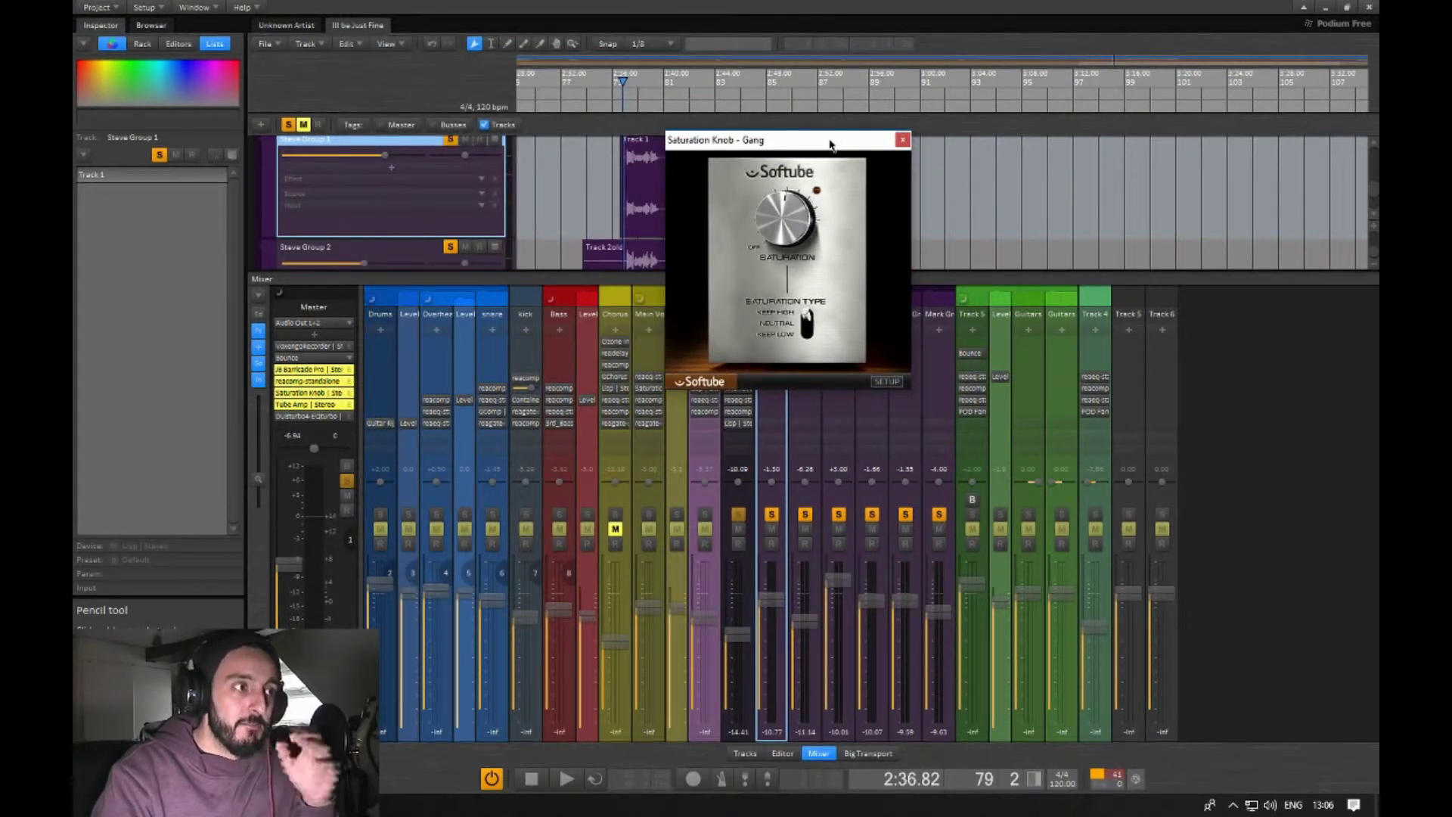
mouse_move(760, 238)
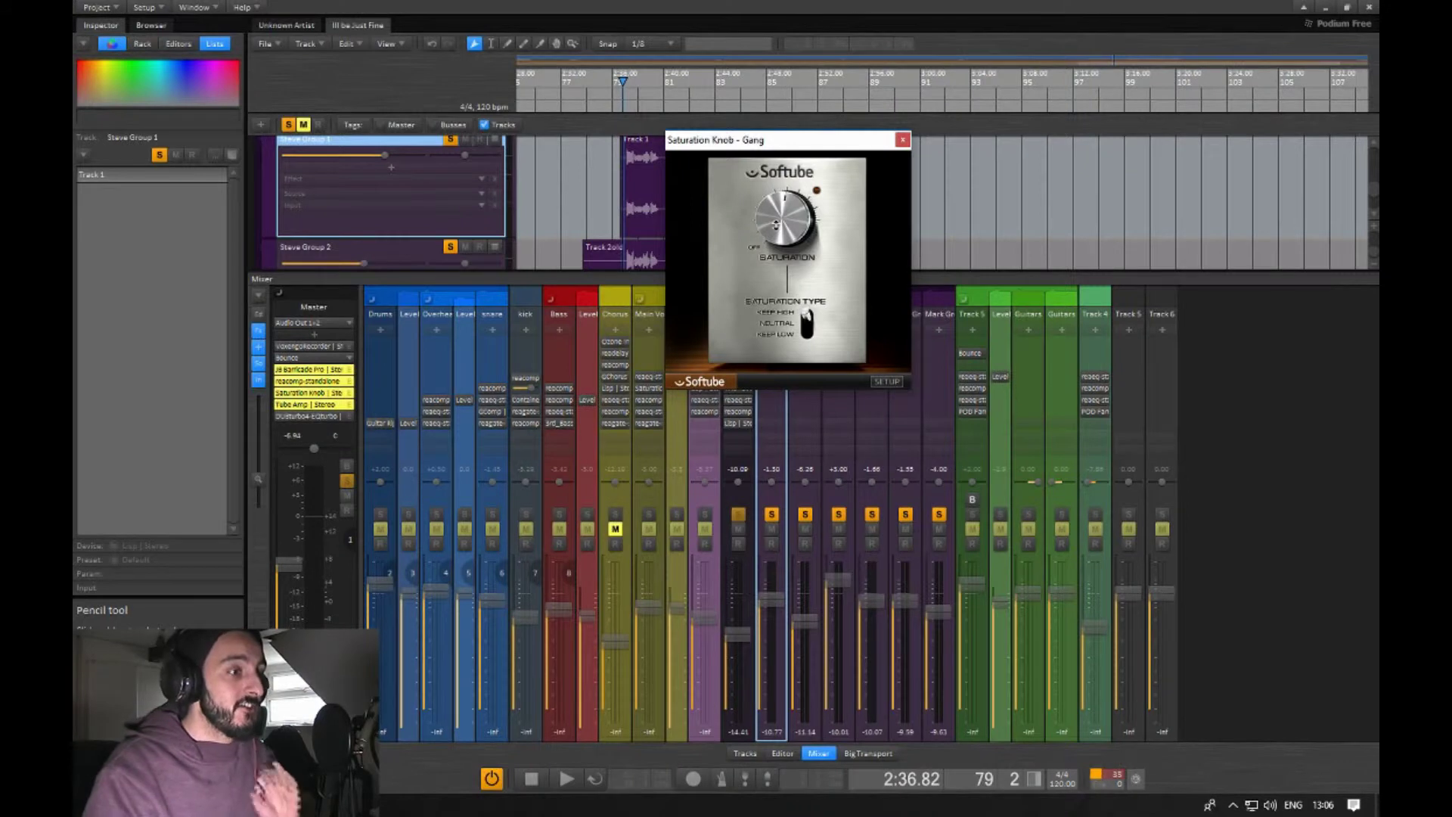
left_click_drag(772, 142, 926, 127)
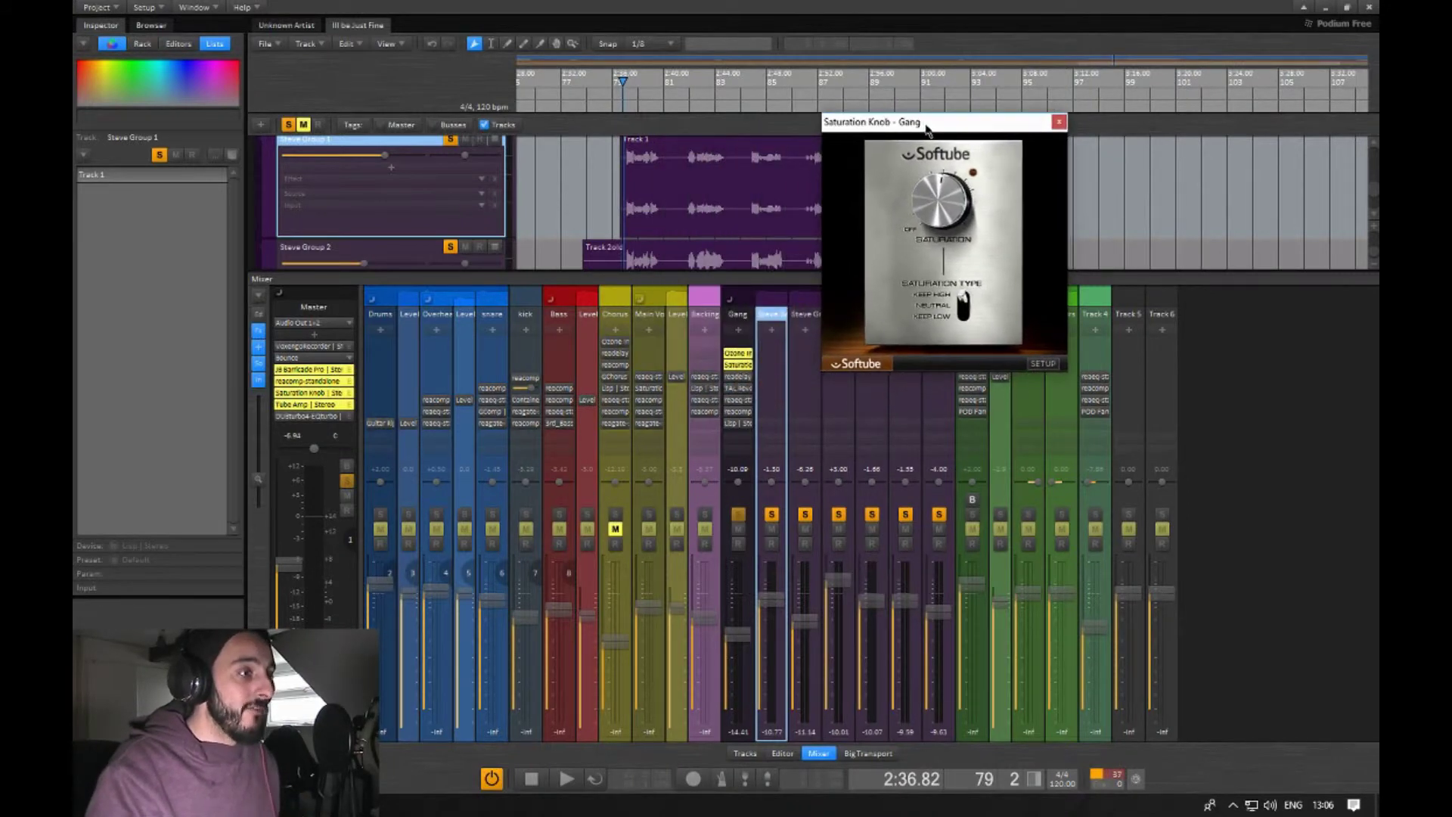
left_click(744, 367)
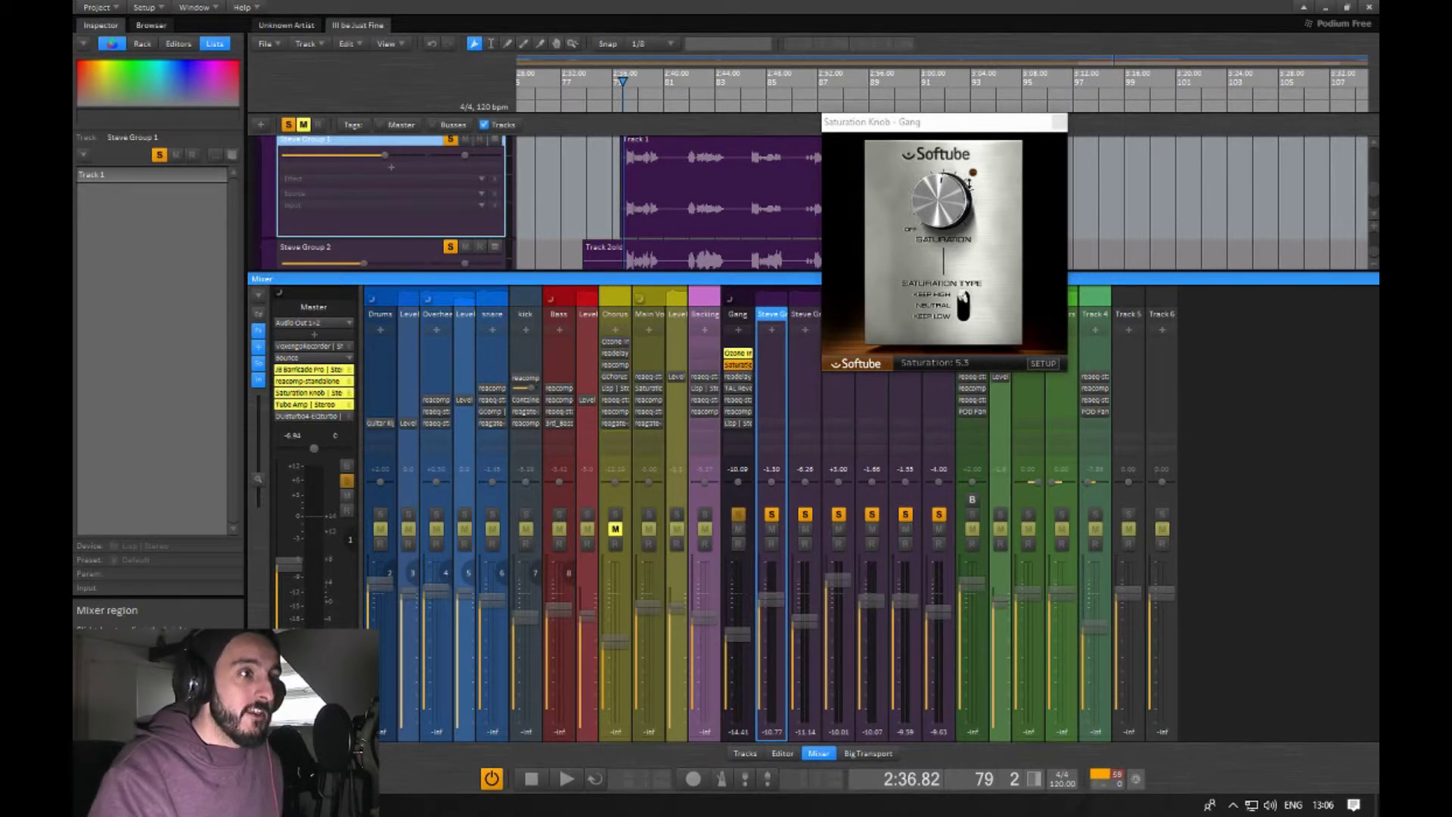
- Play the gang section and lower the Saturation Knob's saturation to 4.6 while listening
left_click(726, 203)
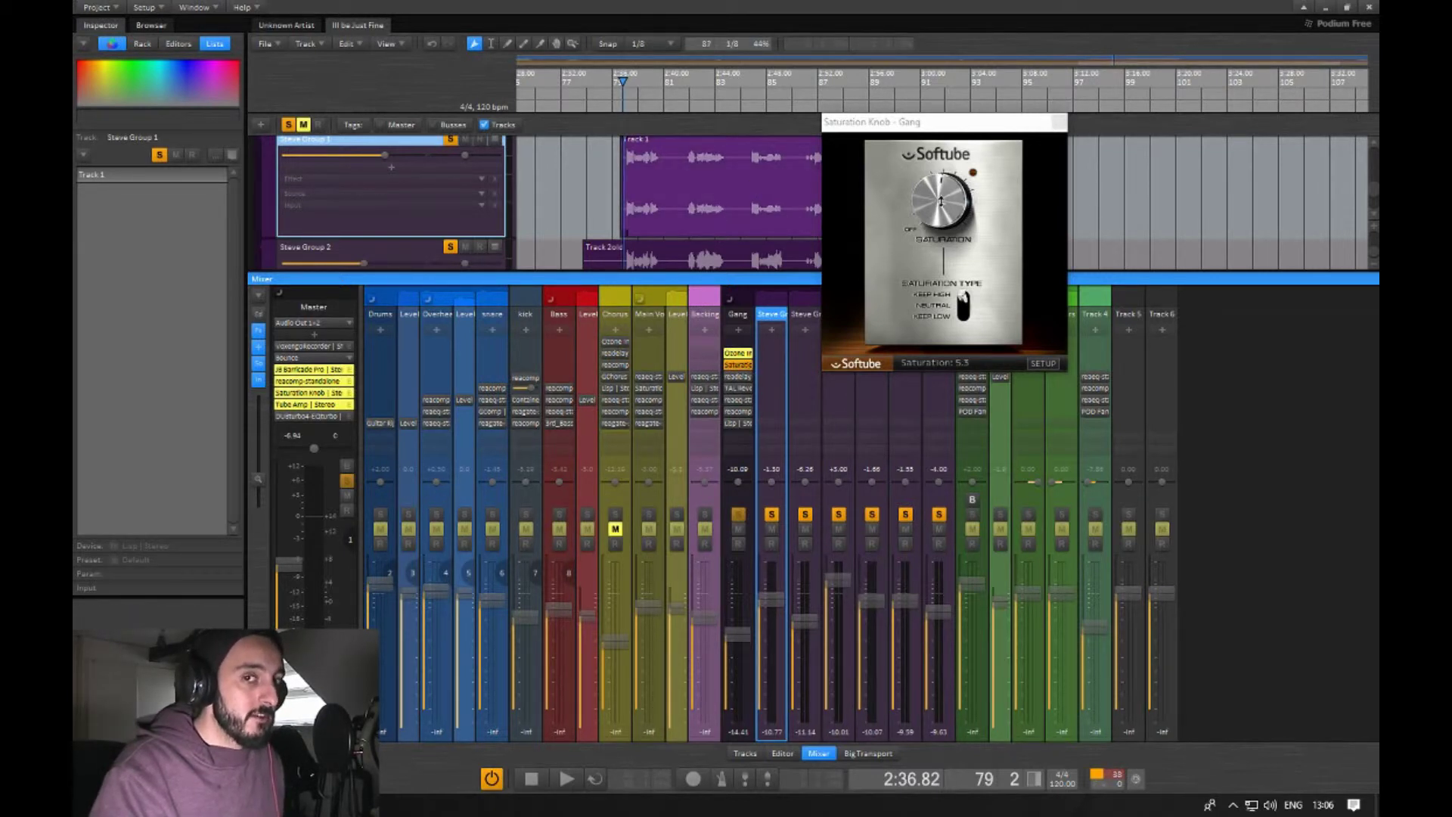
key("space")
left_click(939, 224)
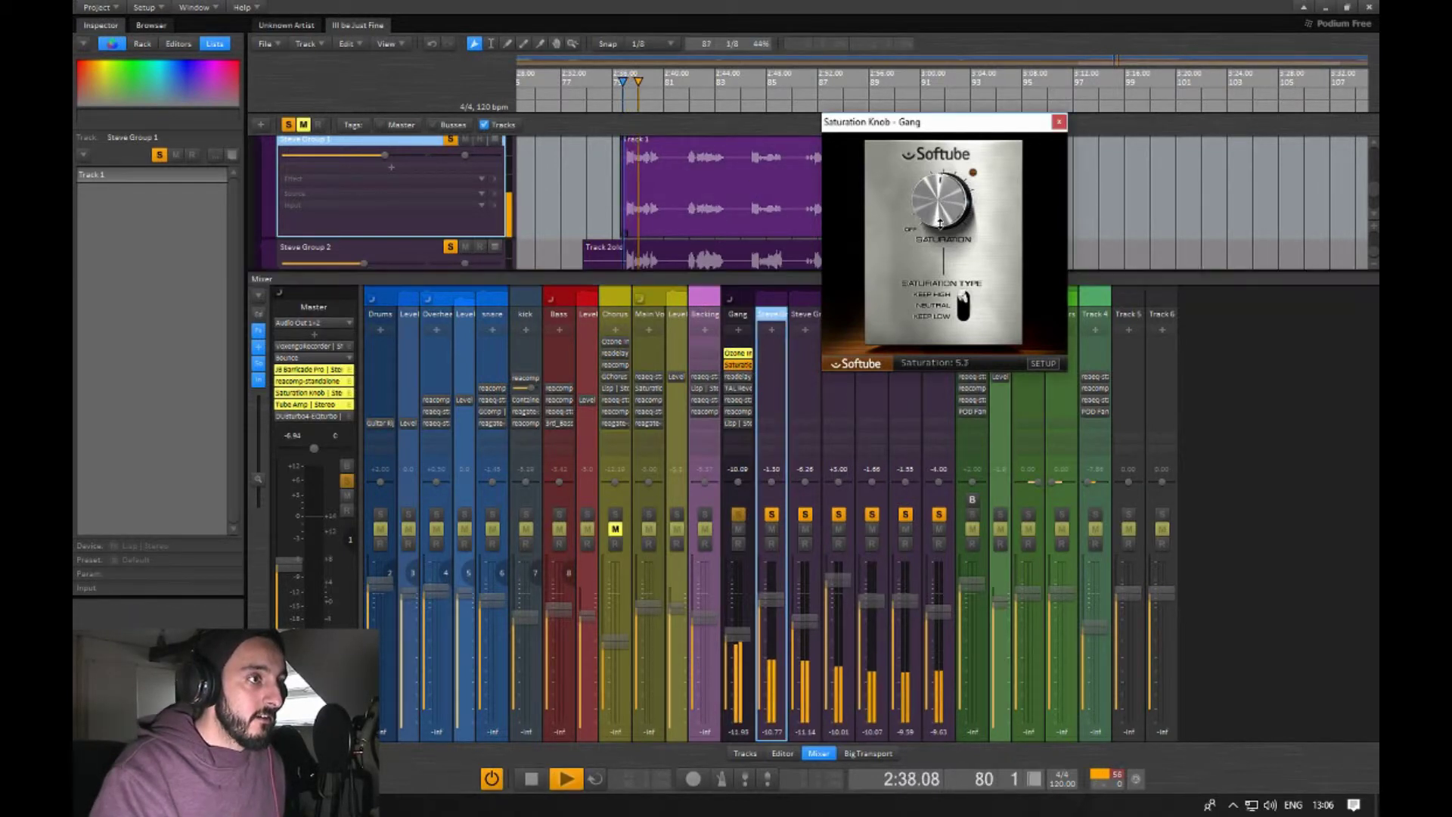
left_click_drag(940, 223, 945, 238)
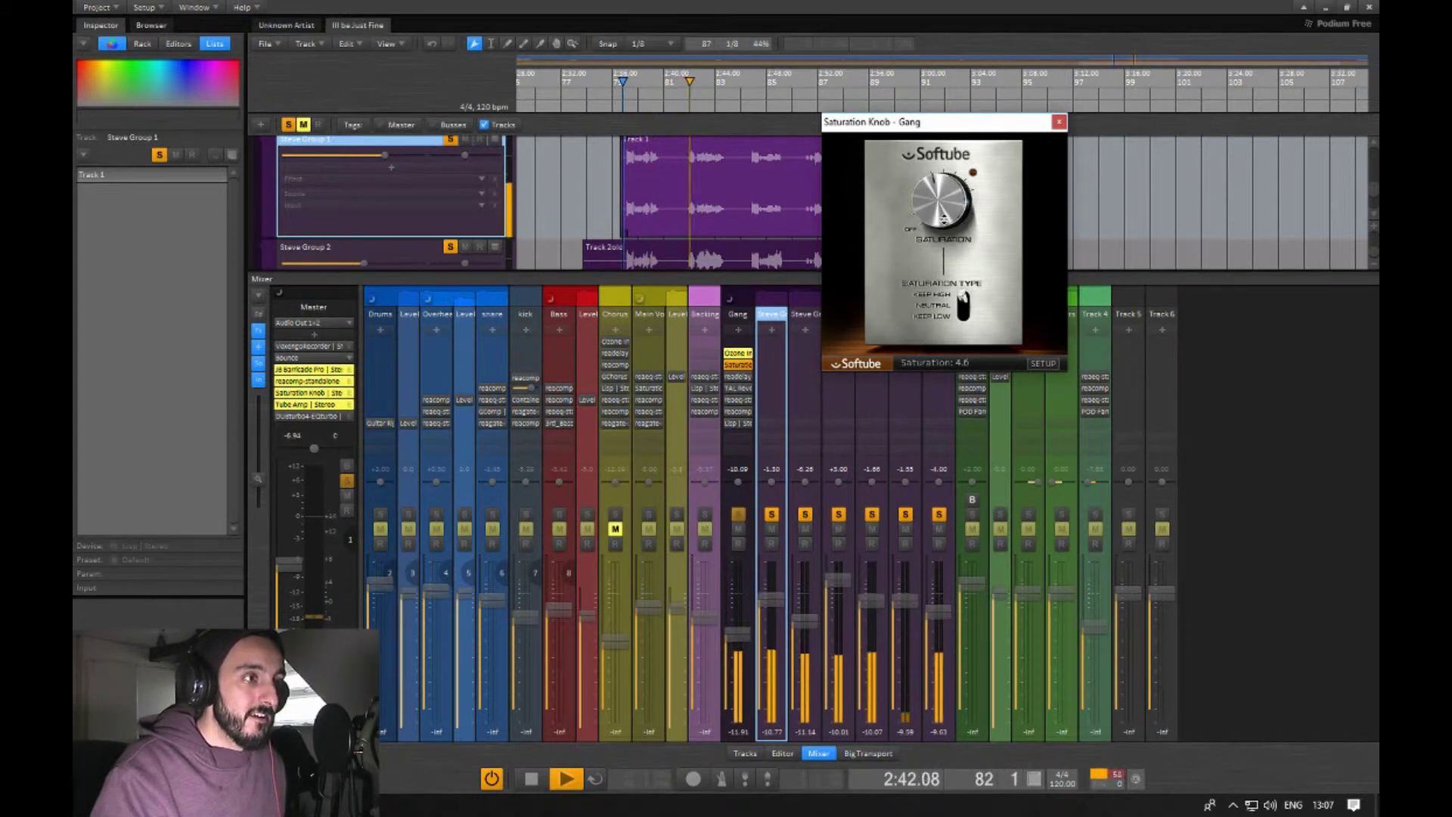
left_click(749, 221)
key("space")
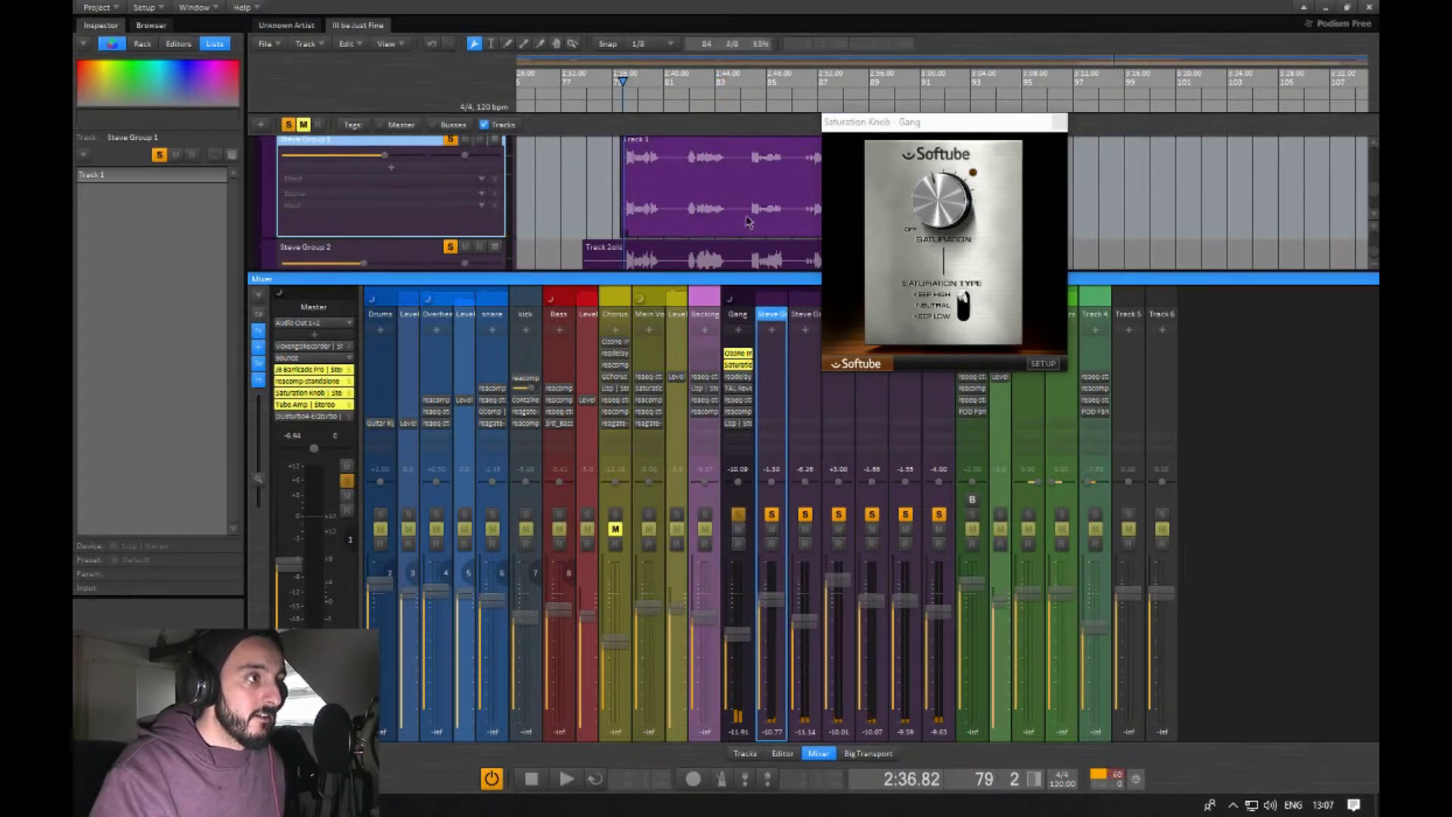
- Compare the gang vocals with the Saturation Knob bypassed and enabled, leaving it enabled
key("space")
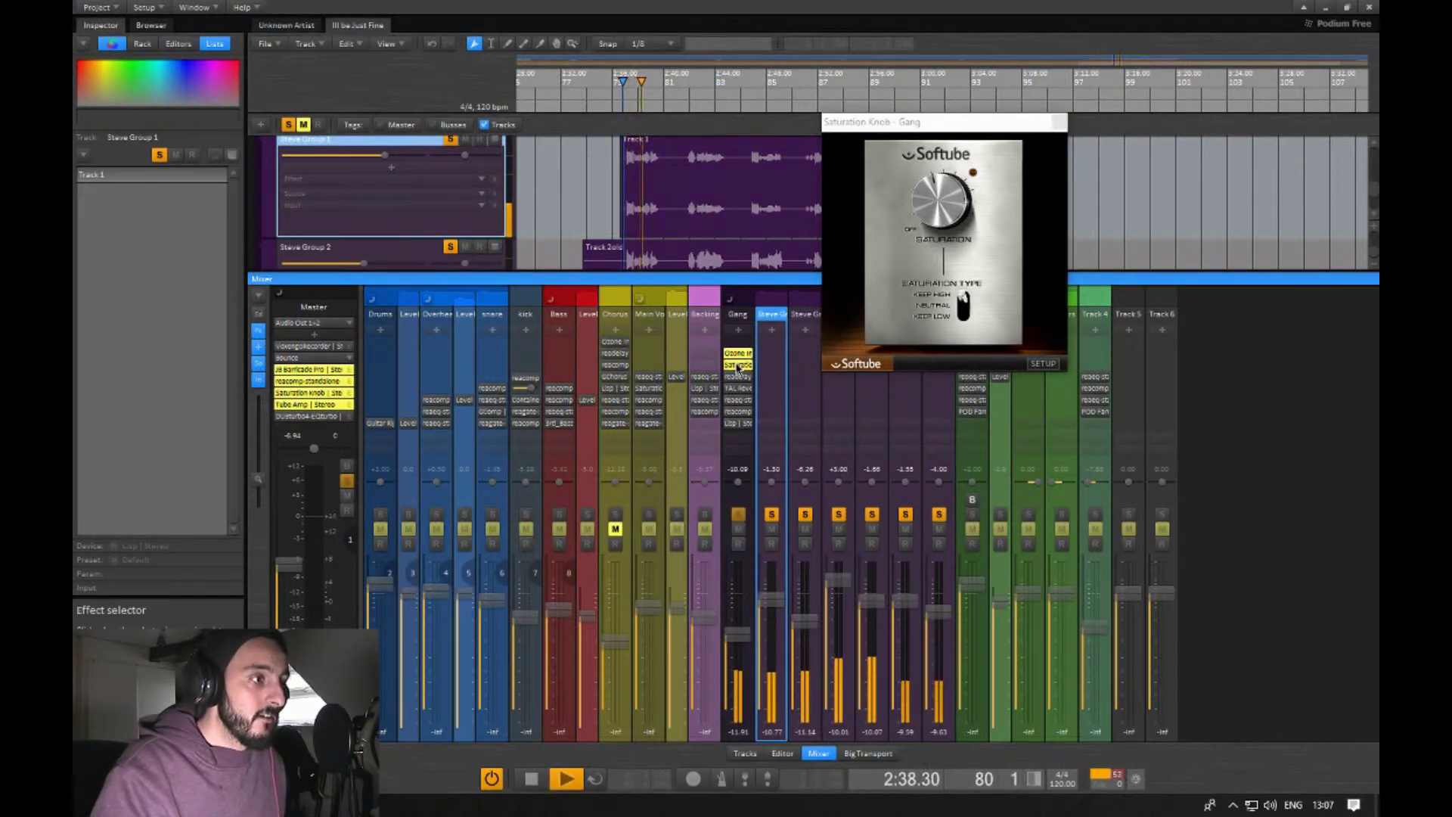
key("space")
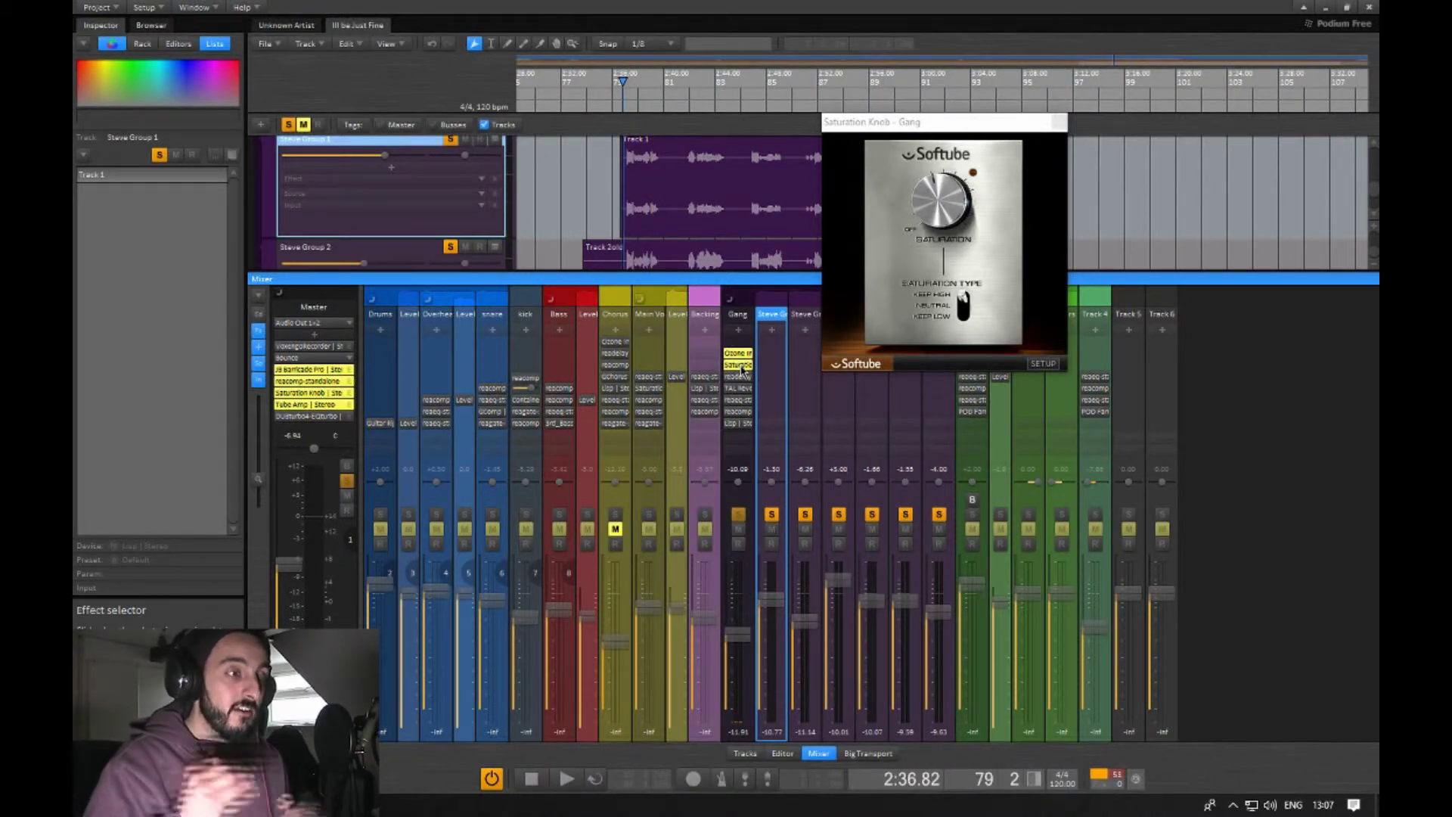
mouse_move(953, 192)
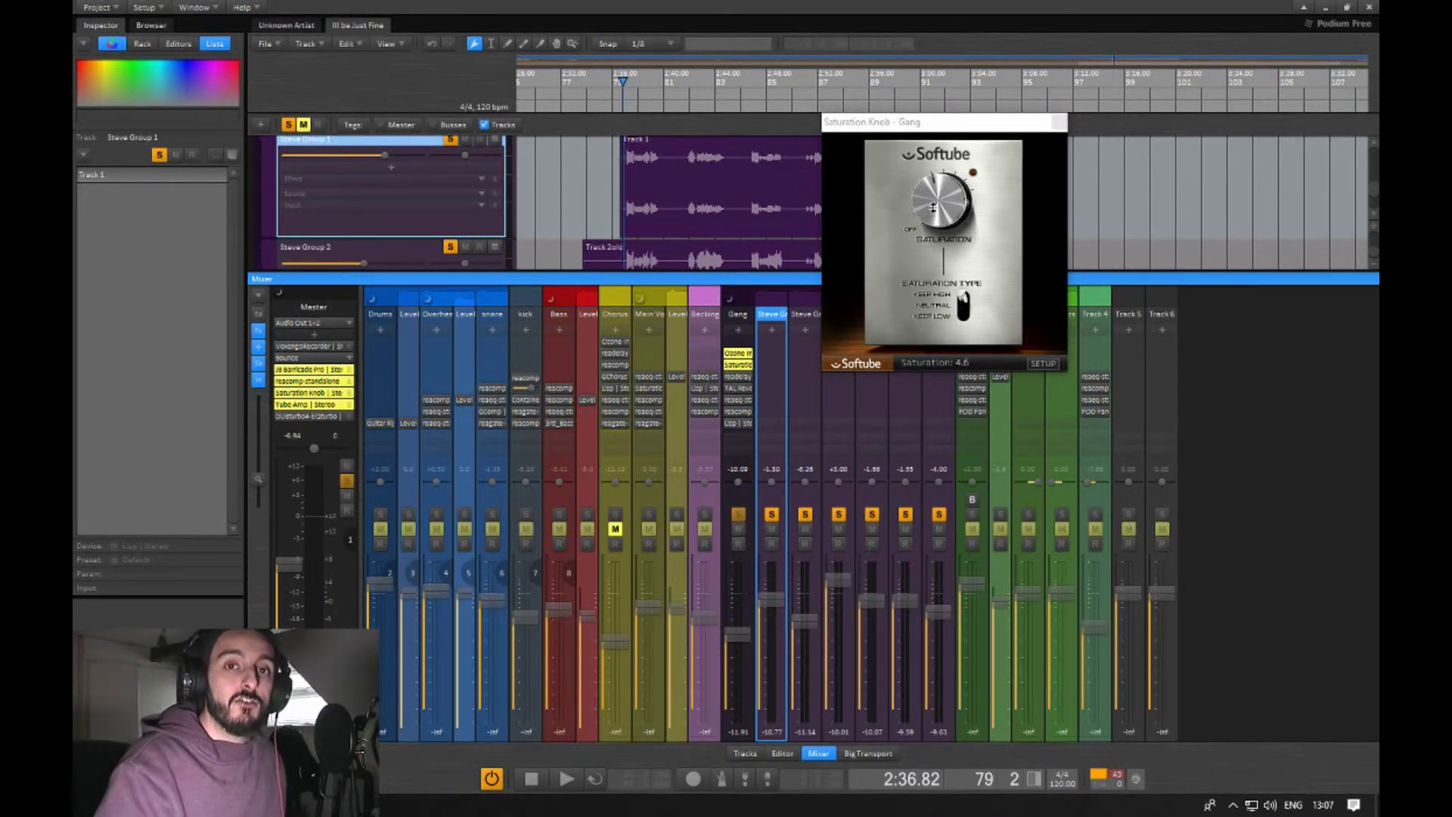
key("space")
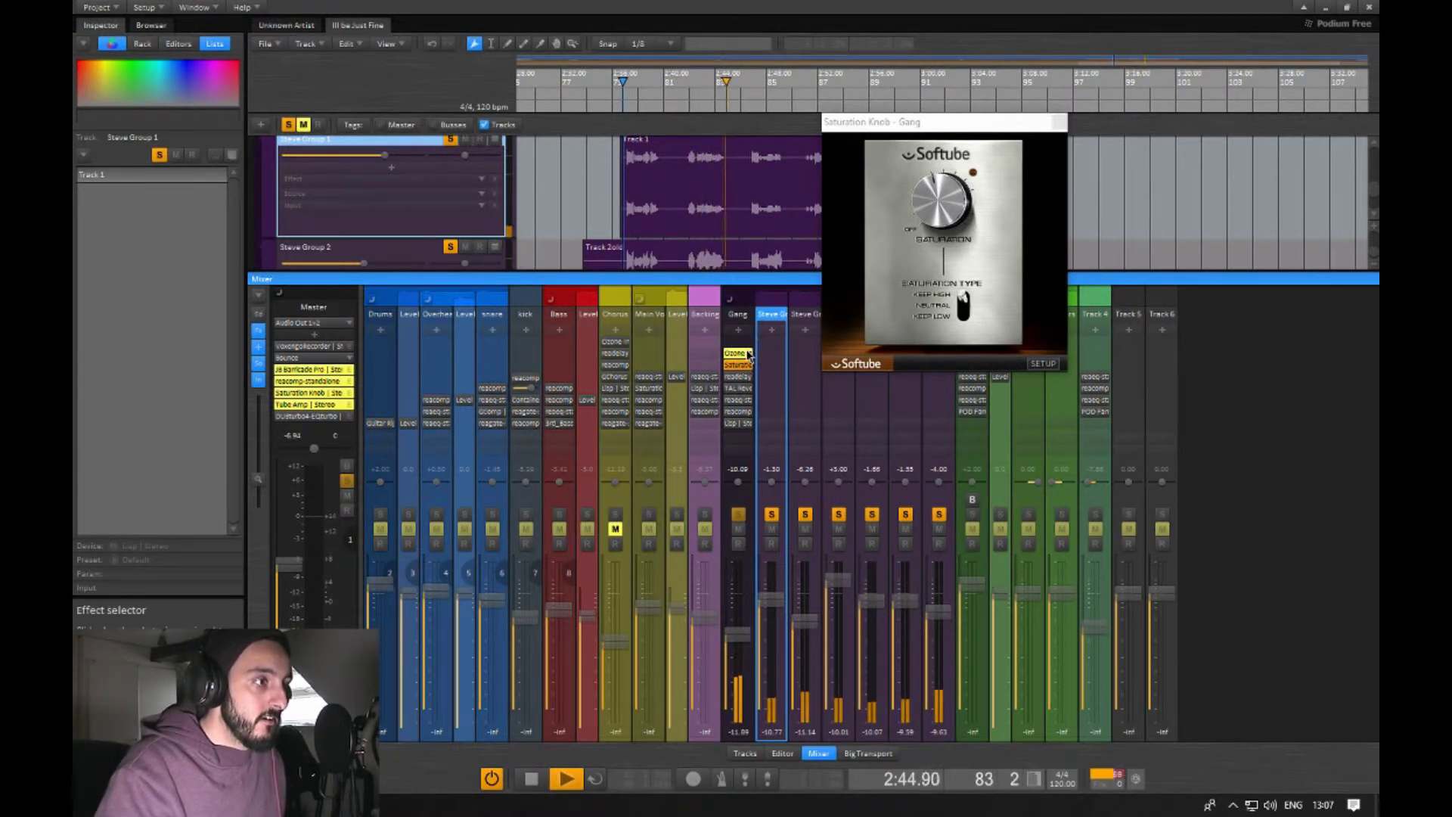
key("space")
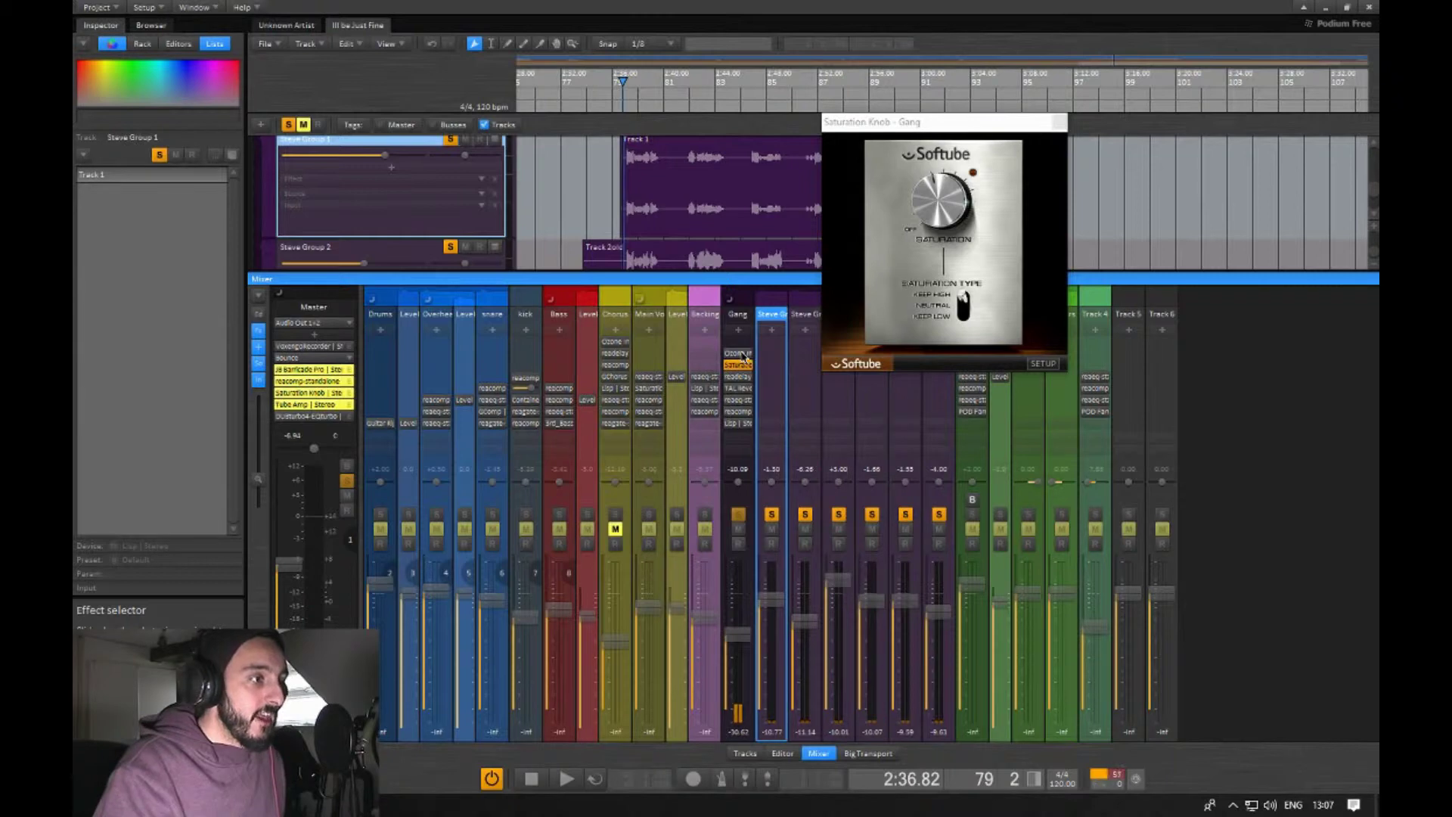
- Enable and open the Ozone Imager on the Gang track, closing the Saturation Knob window
left_click_drag(970, 47, 1162, 214)
left_click(1059, 121)
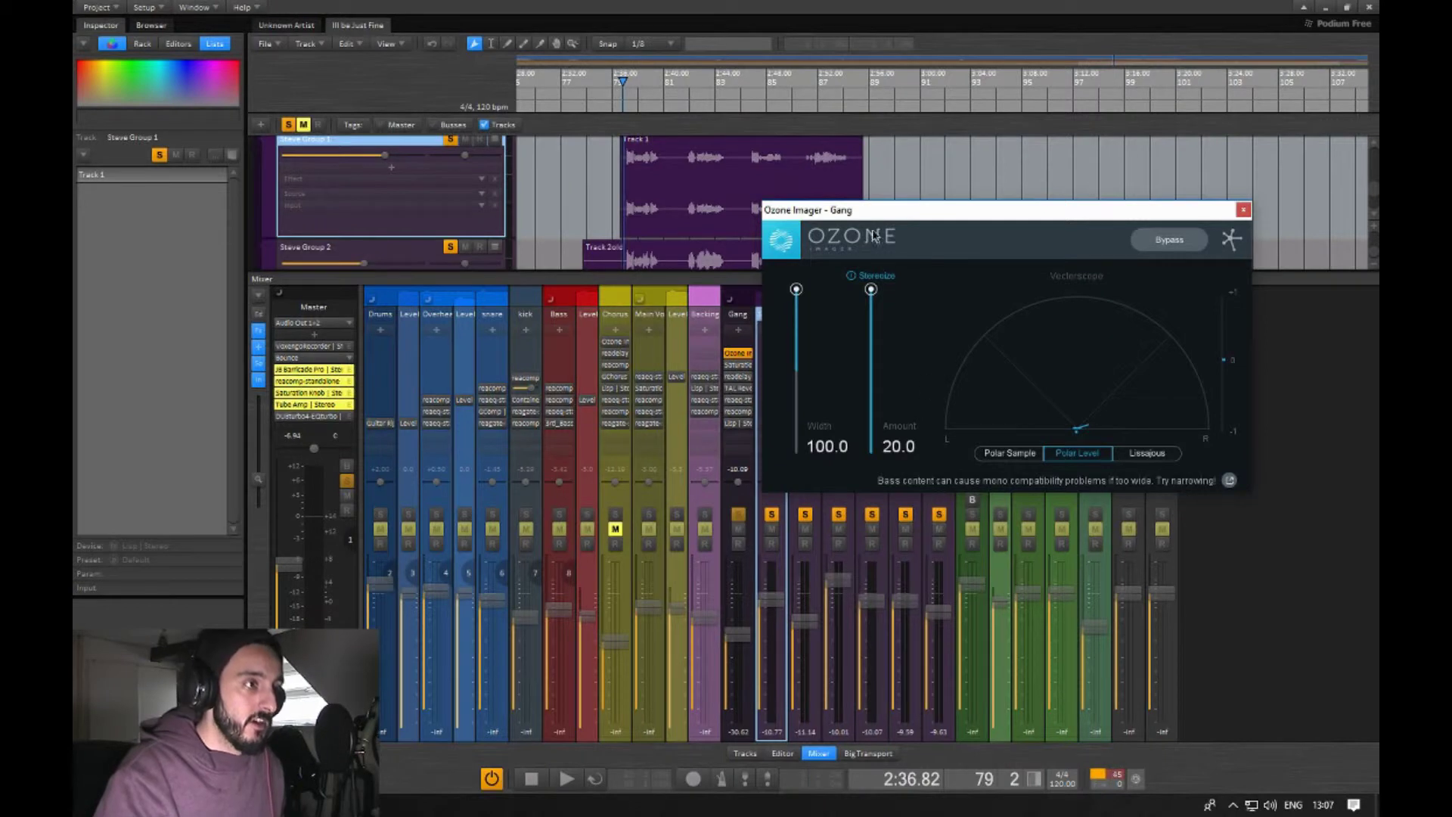
left_click_drag(874, 211, 912, 177)
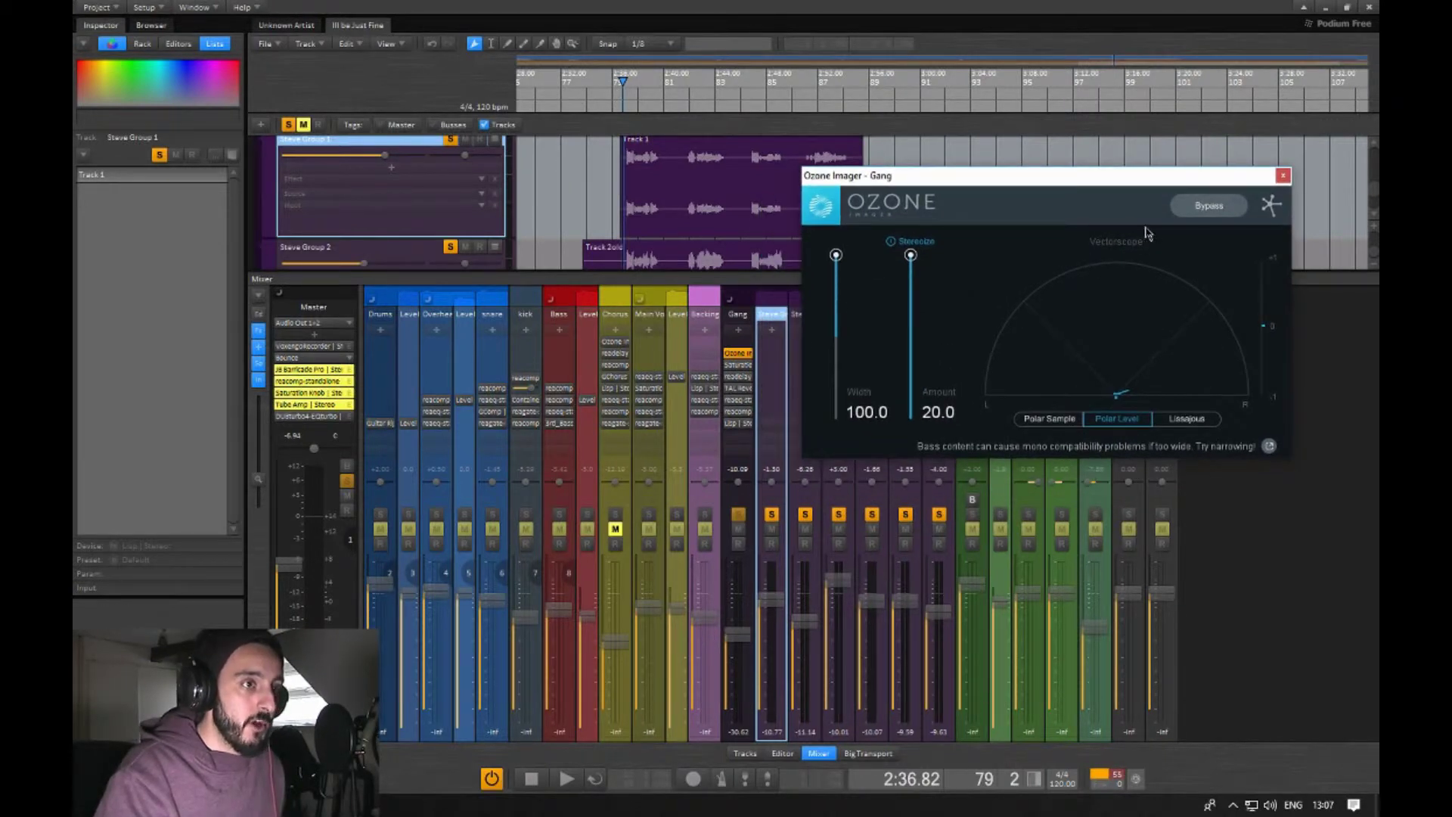
- Play the section and compare the gang vocals with Ozone Imager bypassed and active, leaving it active
left_click(1203, 206)
left_click(708, 169)
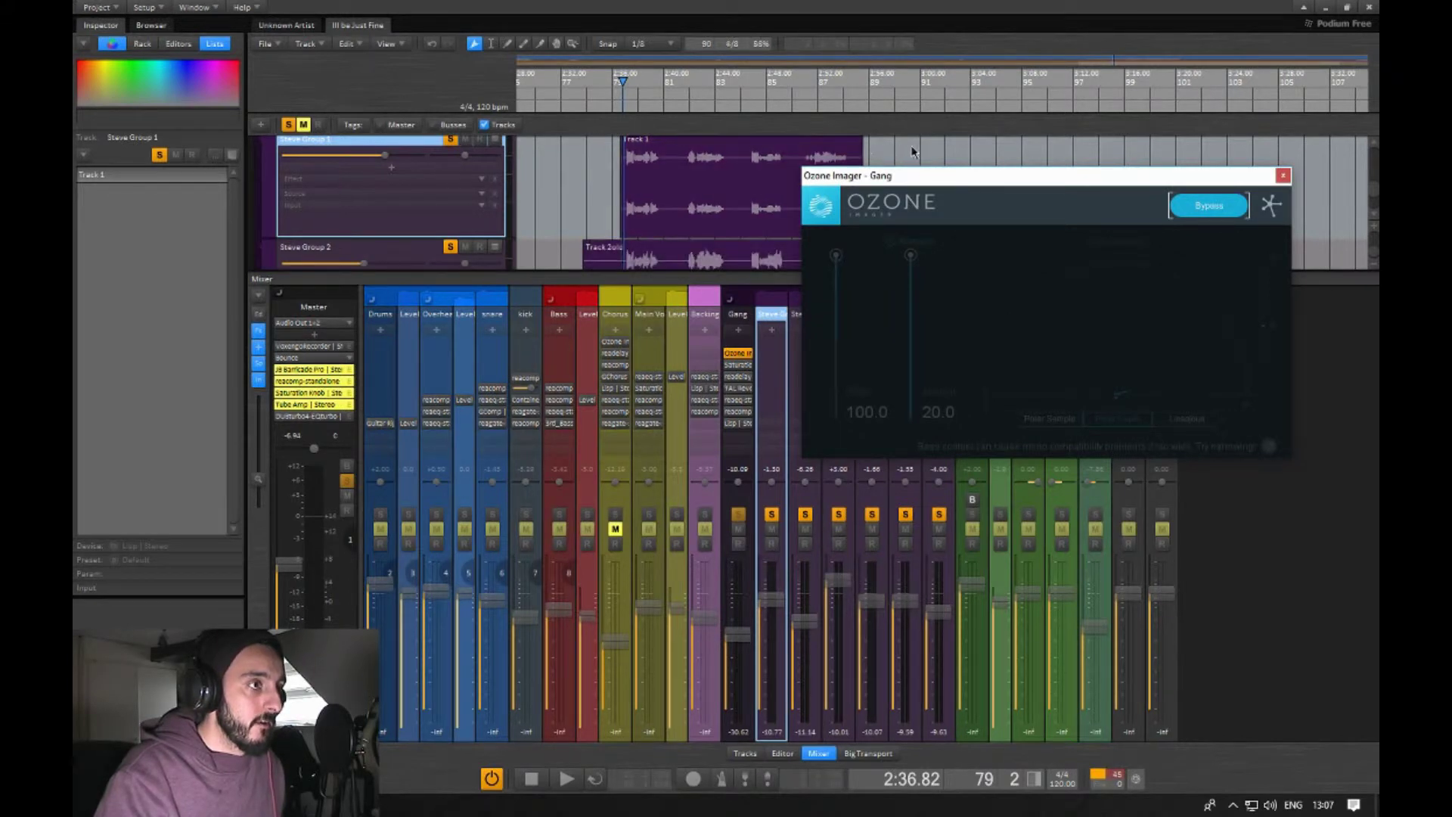
left_click(718, 223)
key("space")
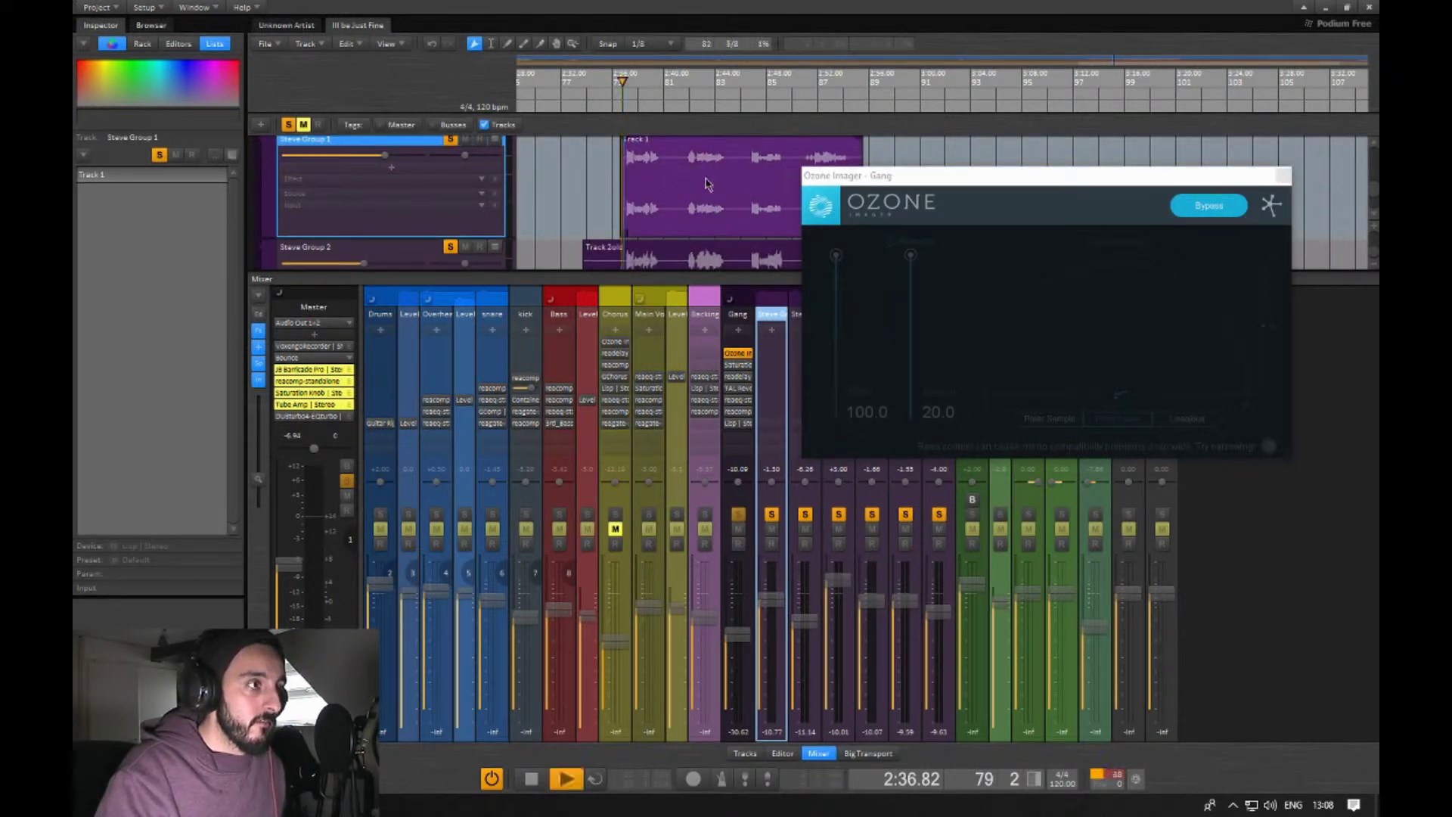
left_click(1204, 214)
left_click(1206, 207)
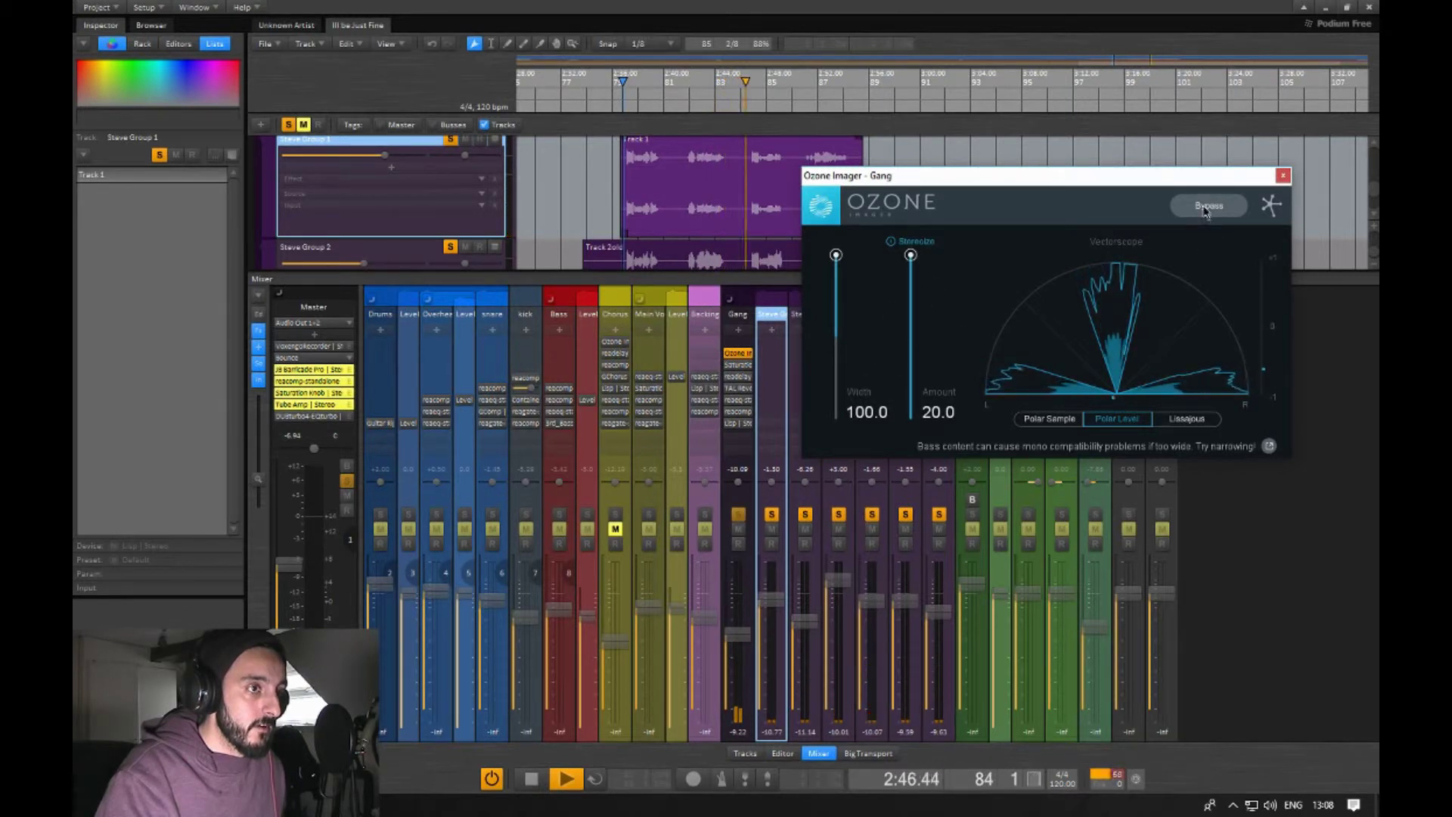
left_click(1206, 207)
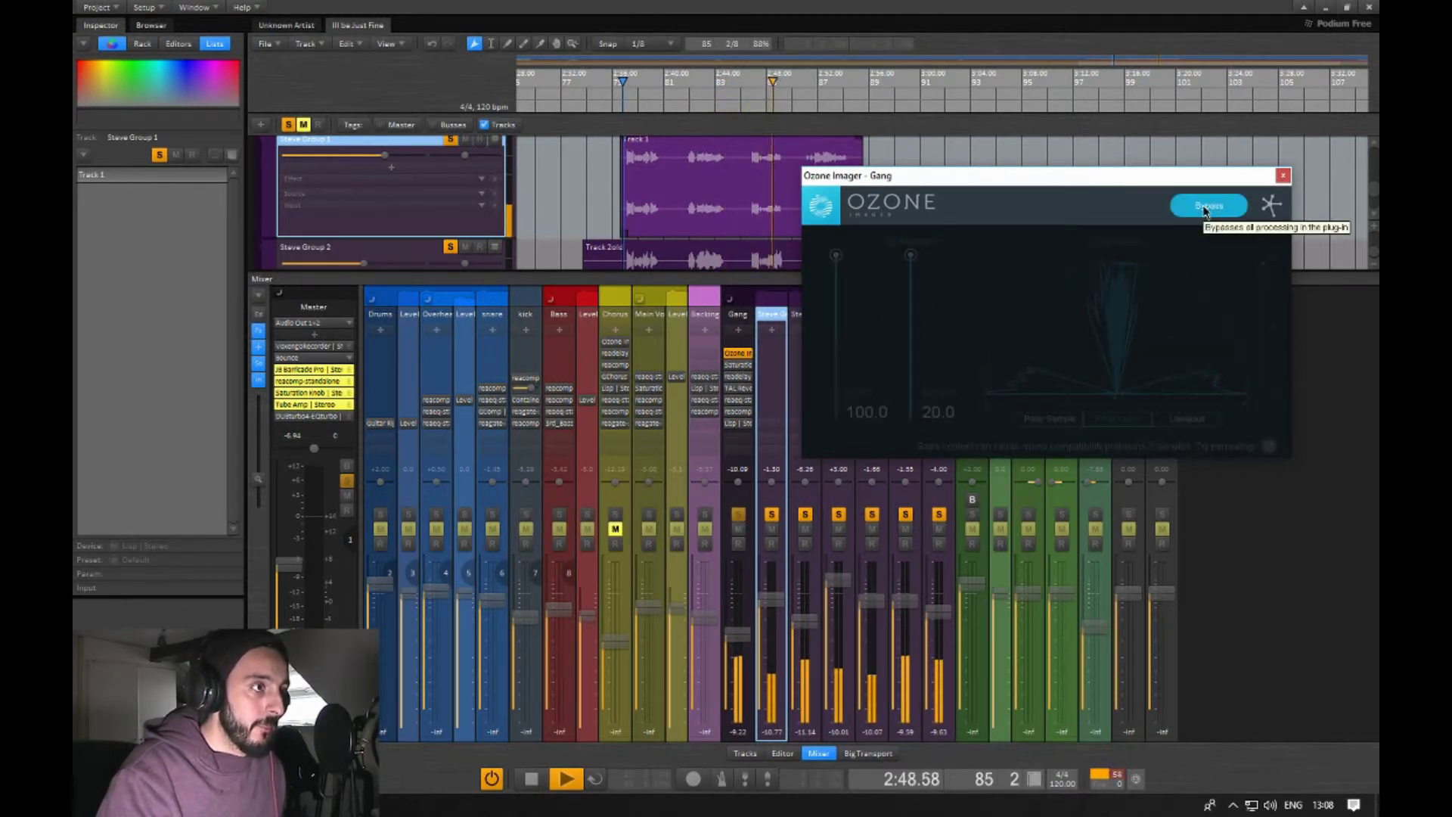
left_click(1206, 207)
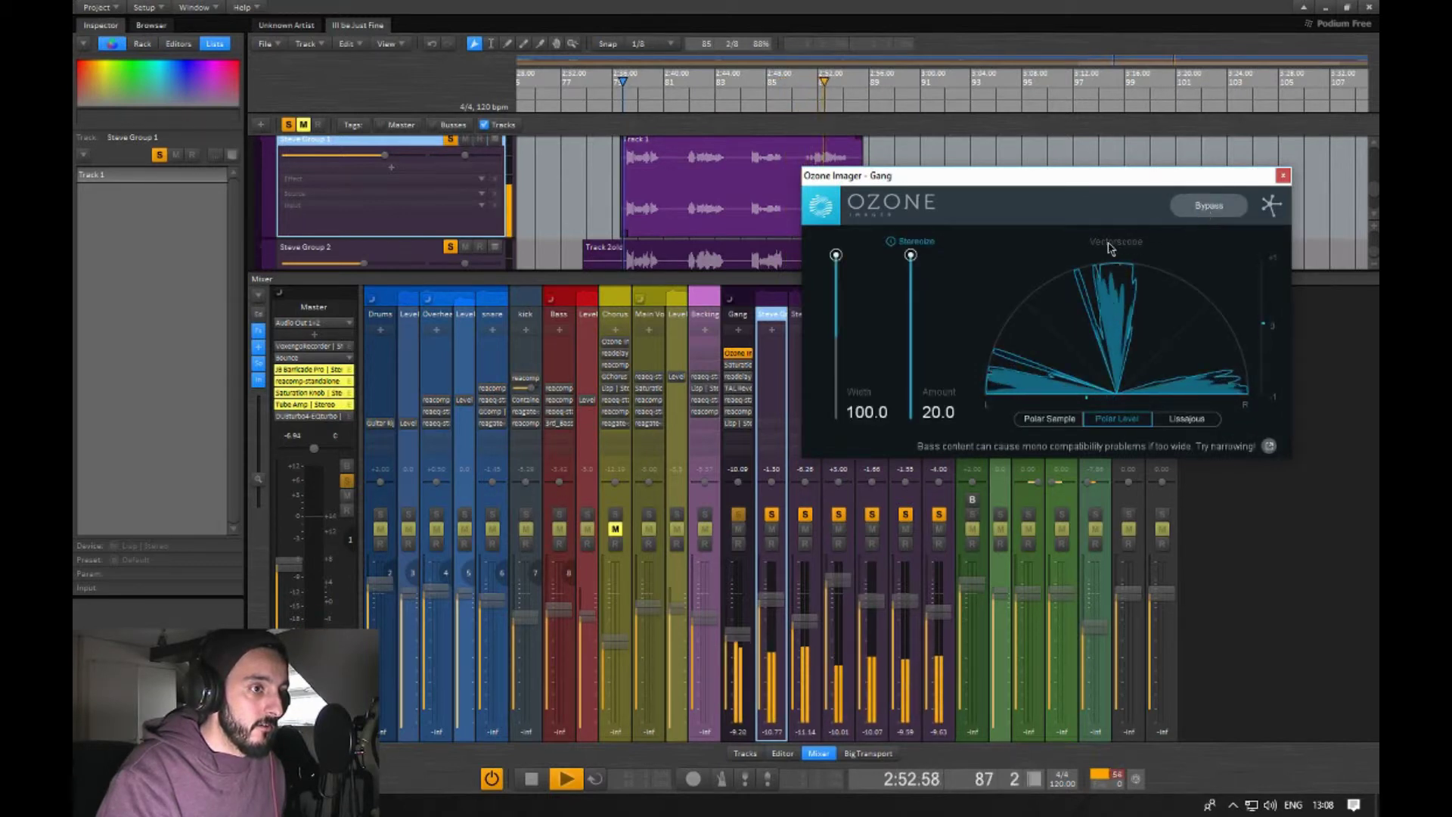
- Compare the Imager with Stereoize off and on while watching the vectorscope, leaving Stereoize on, and stop playback
left_click_drag(1025, 175, 962, 142)
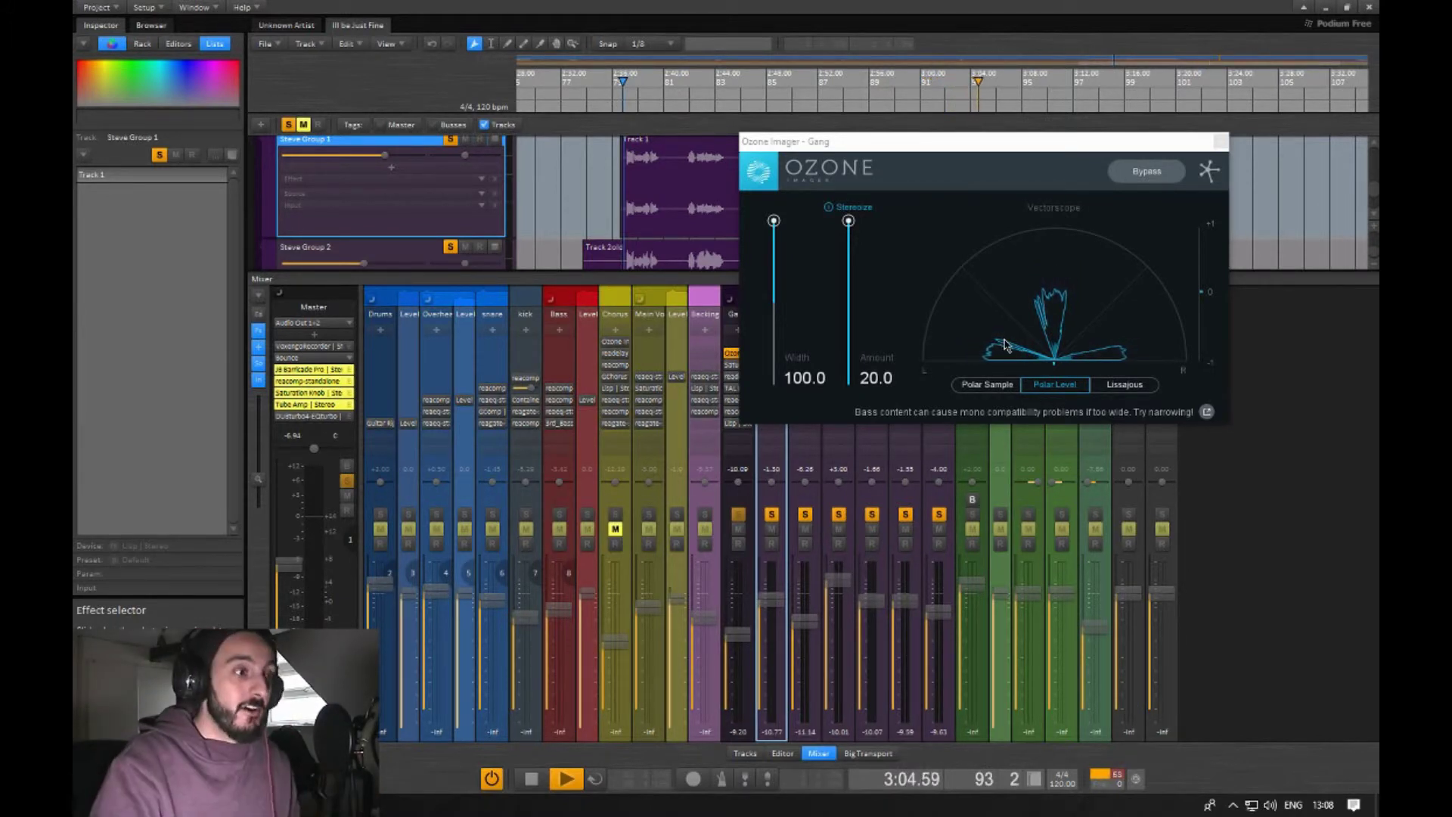
left_click_drag(779, 223, 852, 209)
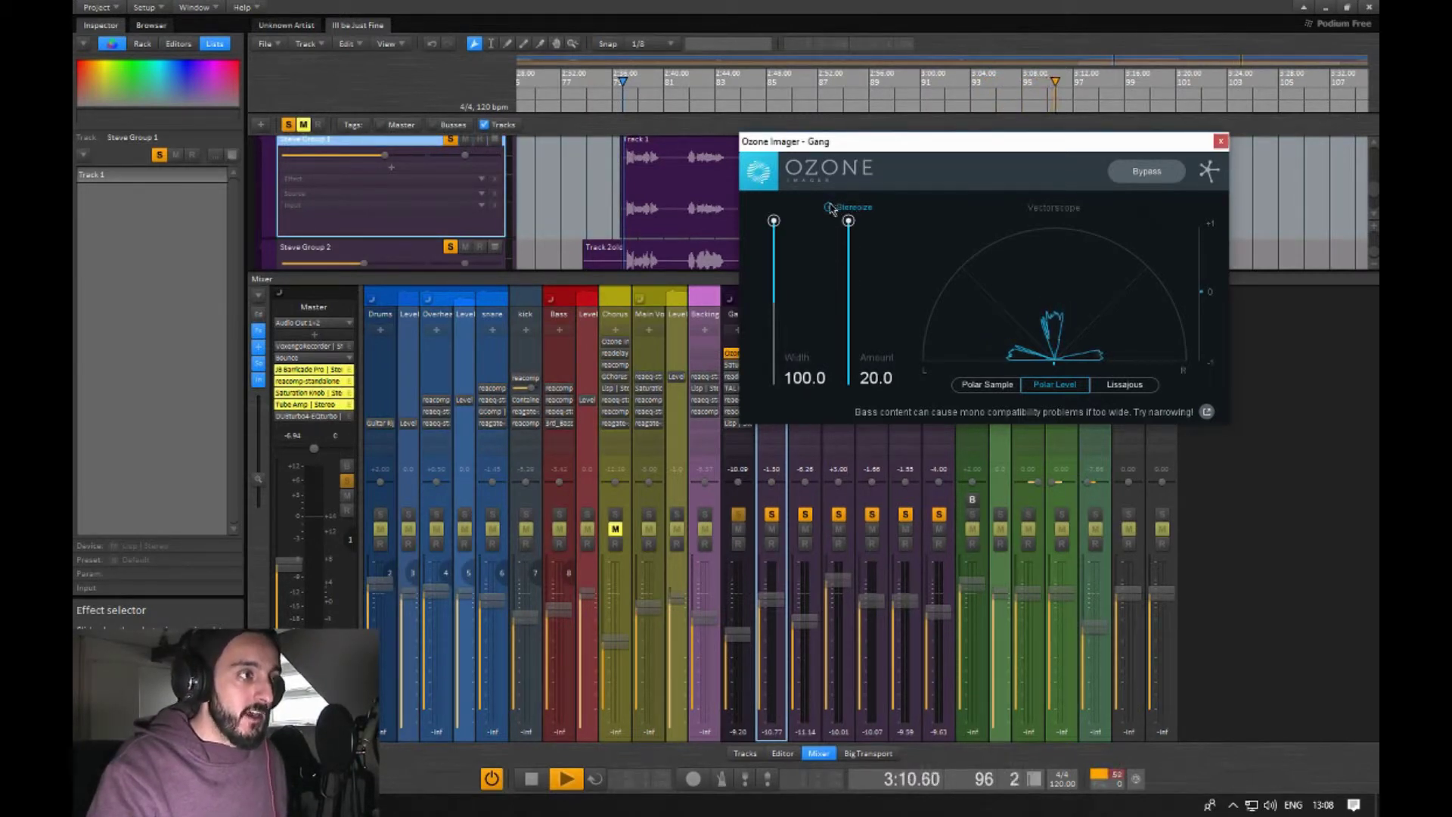
left_click(829, 207)
left_click(830, 207)
left_click(830, 207)
left_click(829, 207)
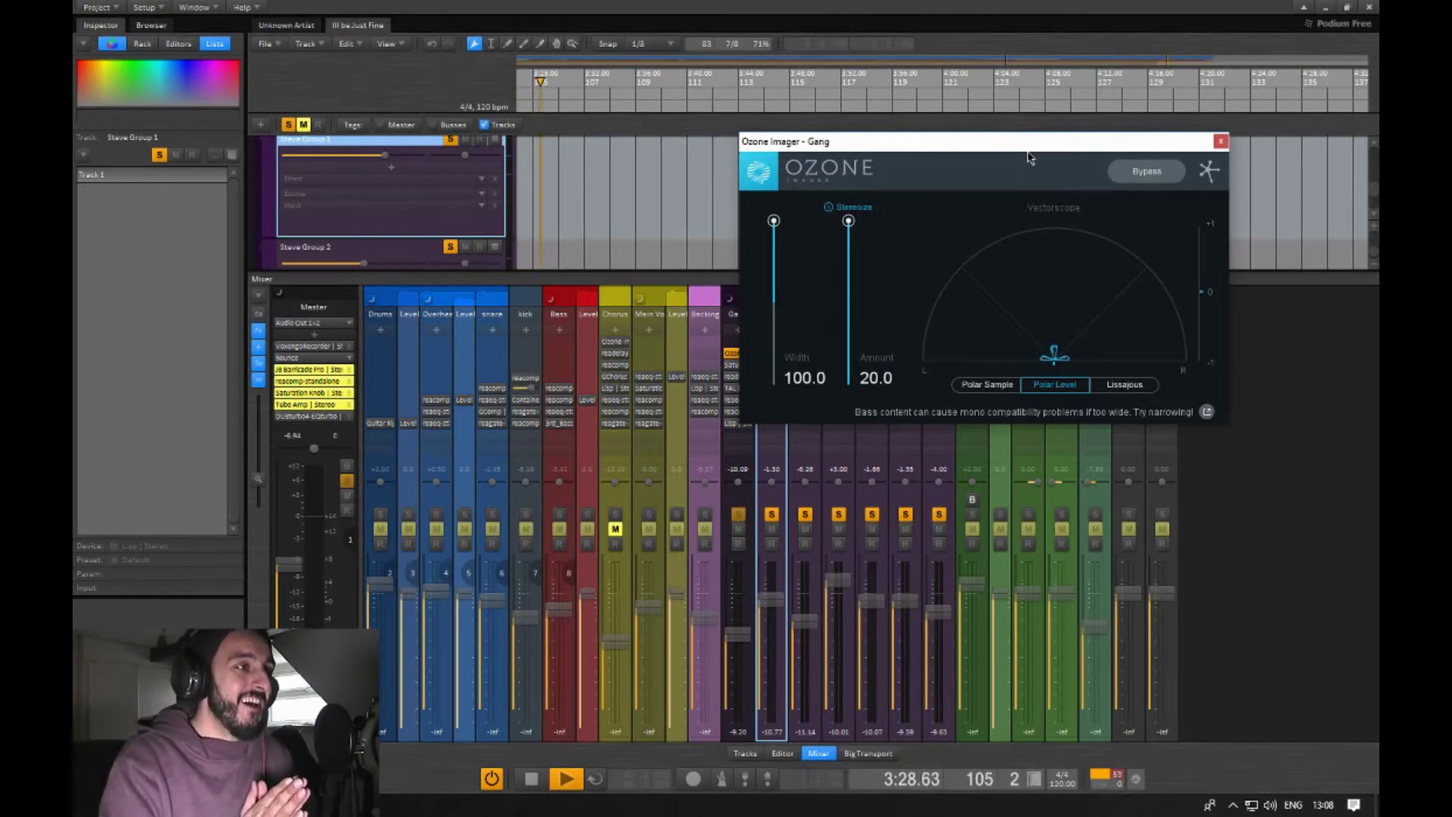
left_click(654, 205)
key("space")
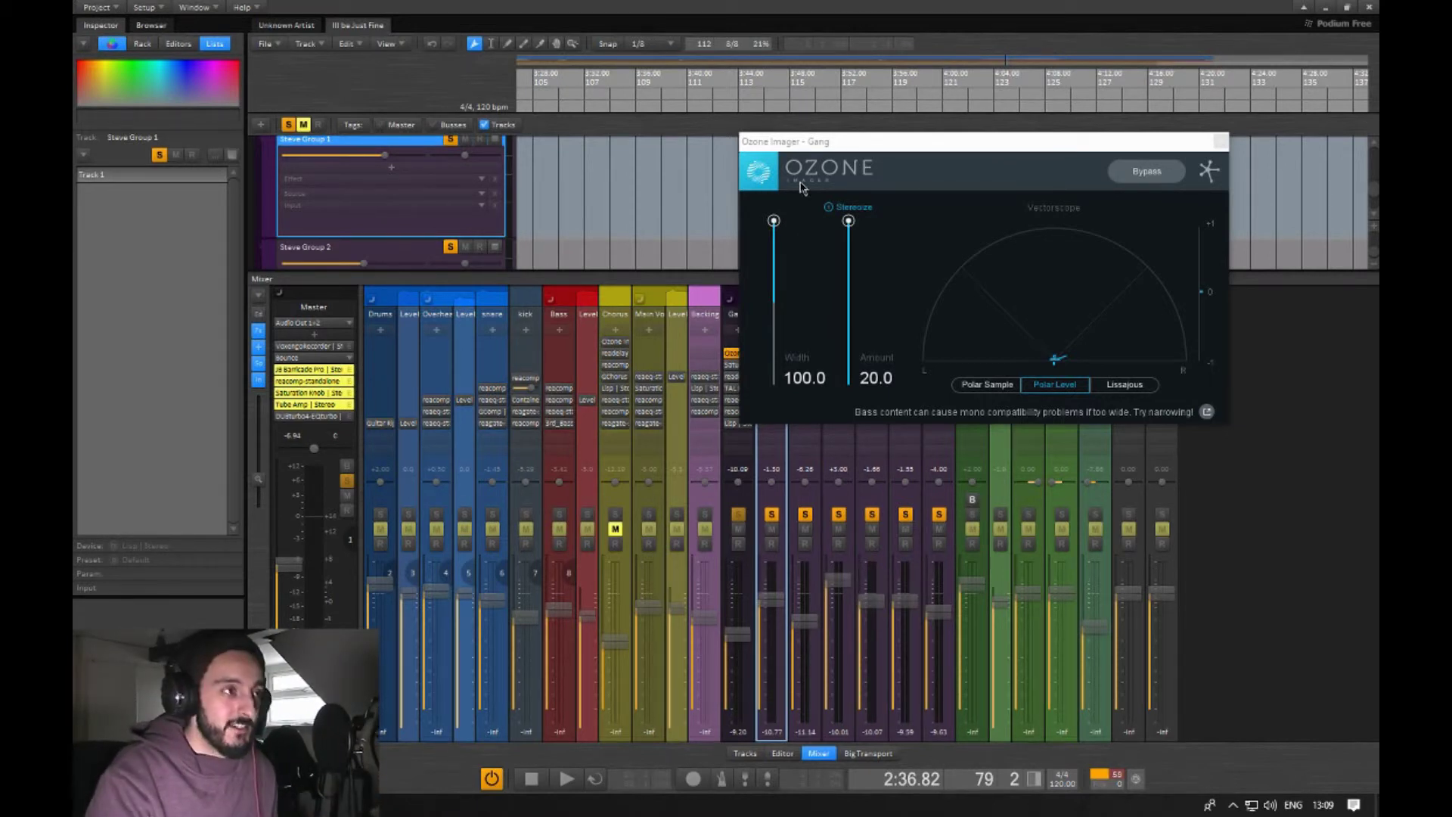
- Play the section briefly with Ozone Imager active and close the Imager window
key("space")
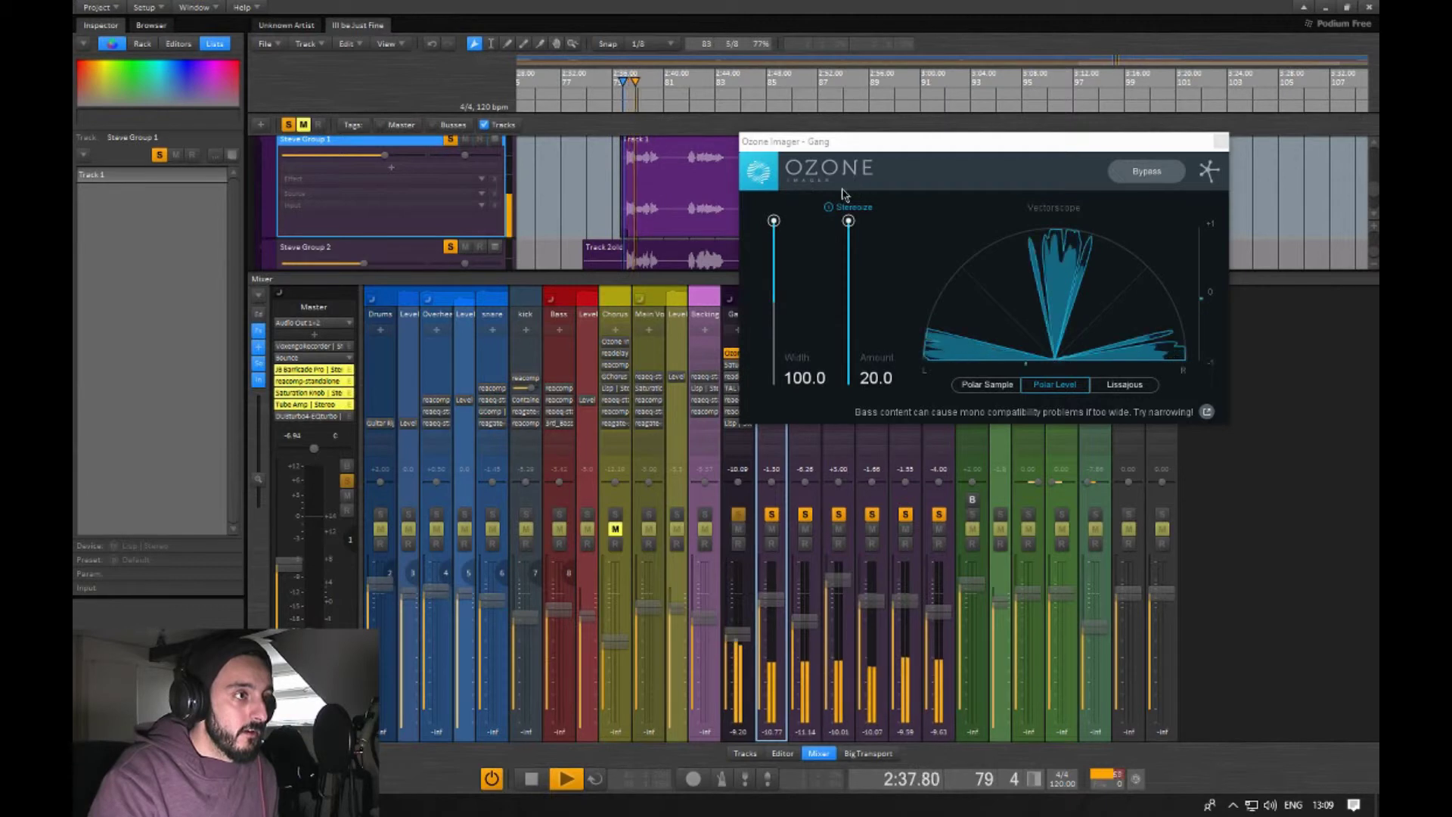
left_click(731, 353)
key("space")
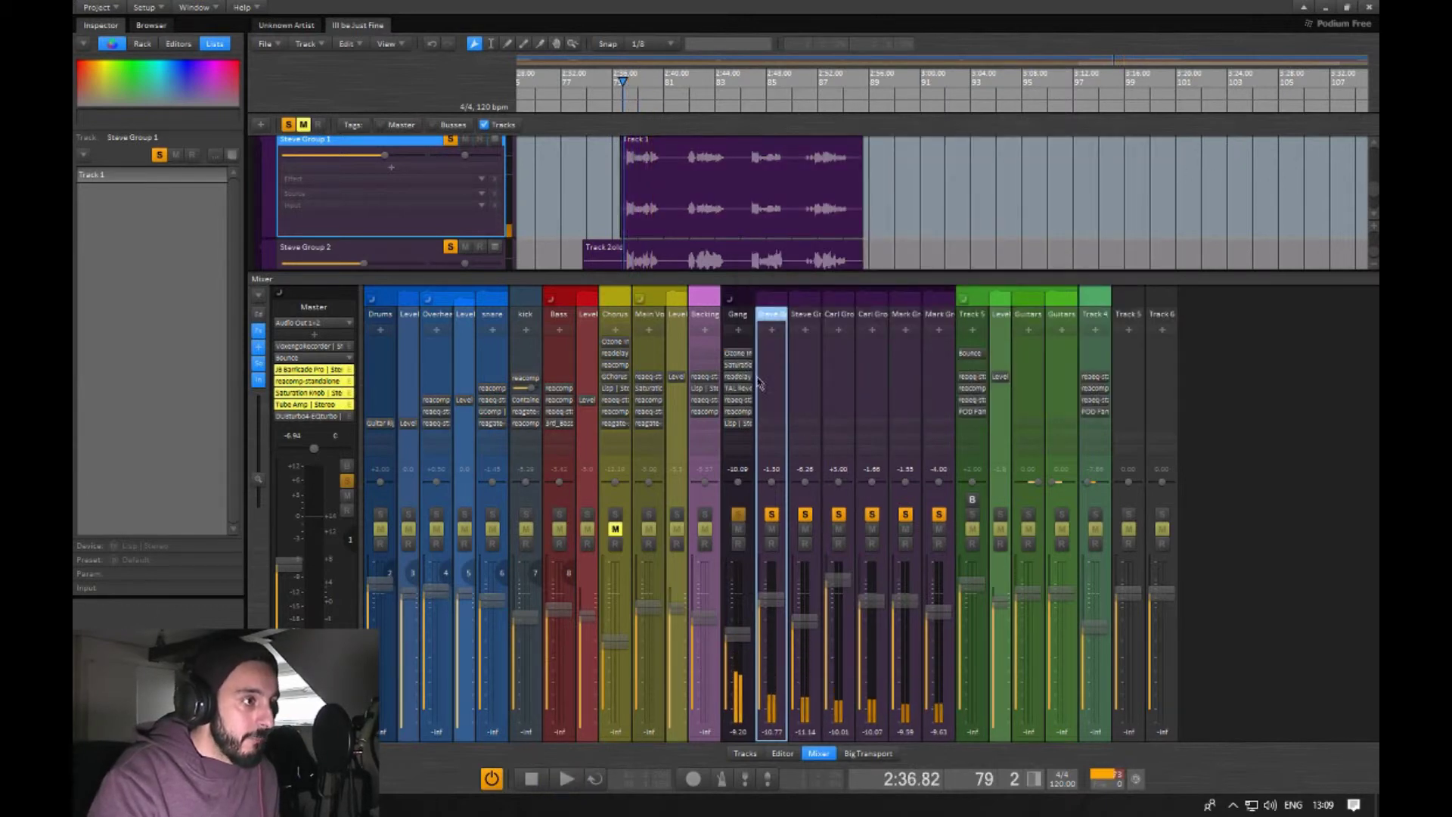
- Set the Gang track's Saturation Knob to 4.0 with the Neutral saturation type while playing, and close its window
left_click(738, 365)
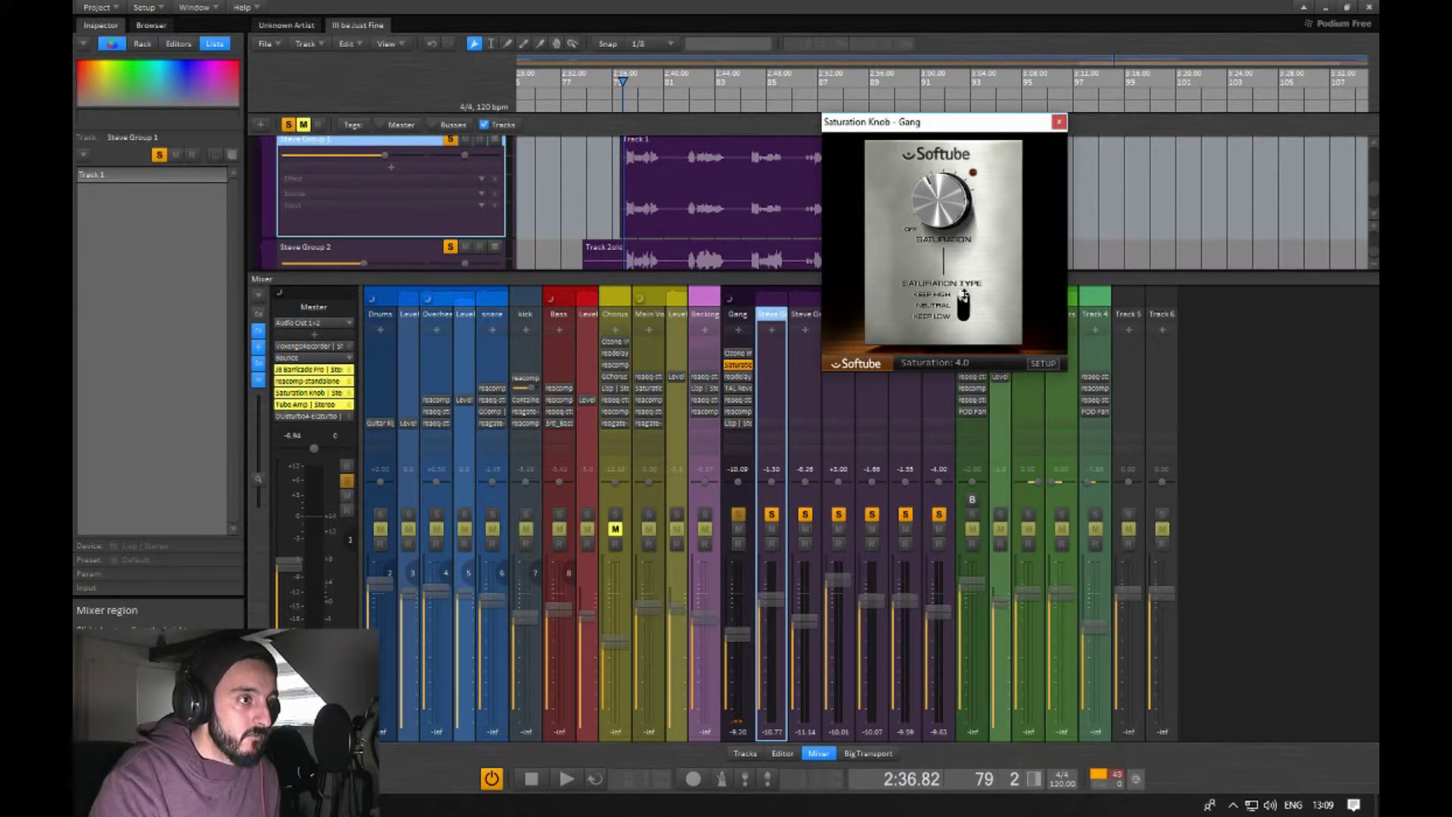
key("space")
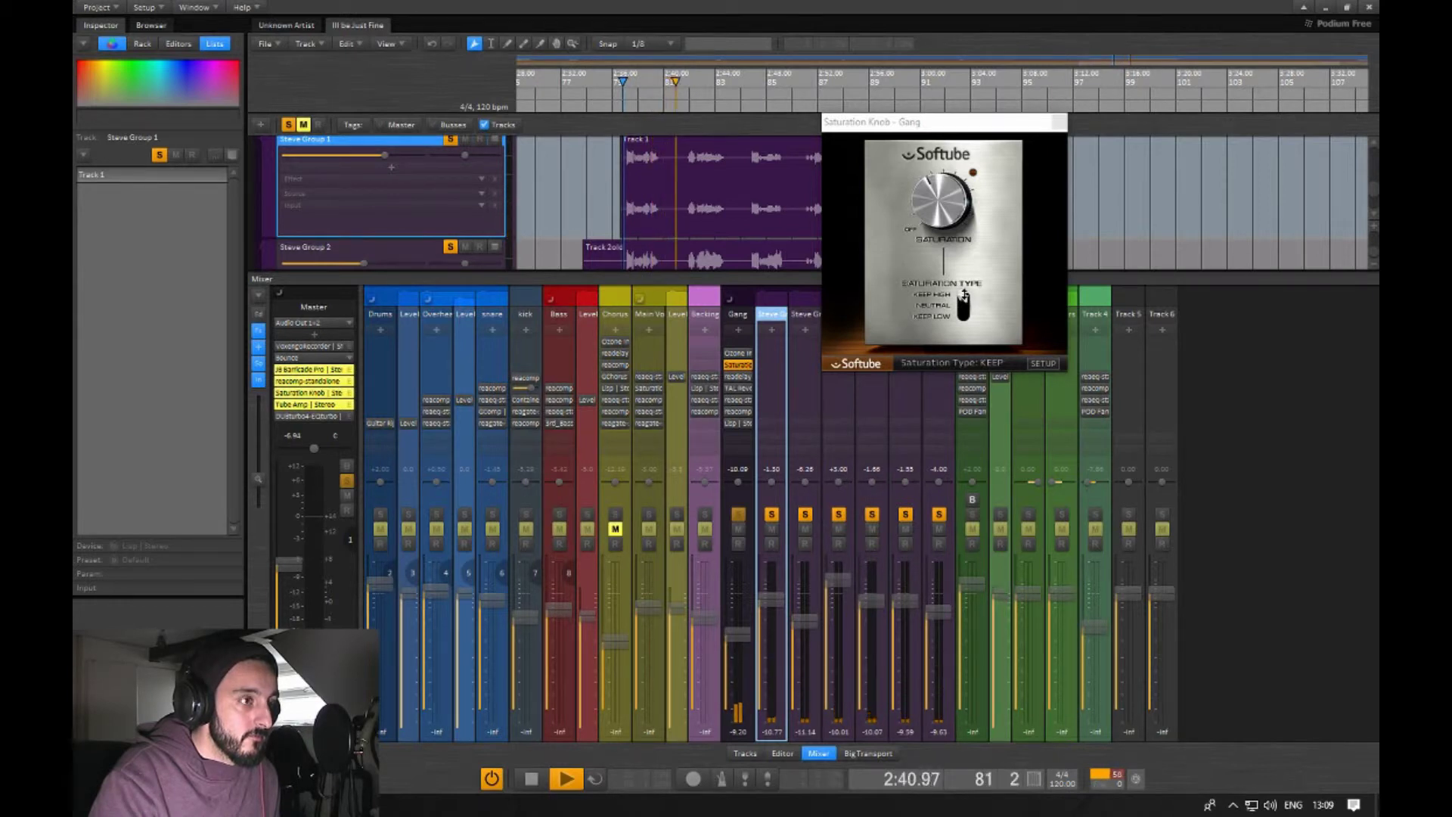
left_click(963, 301)
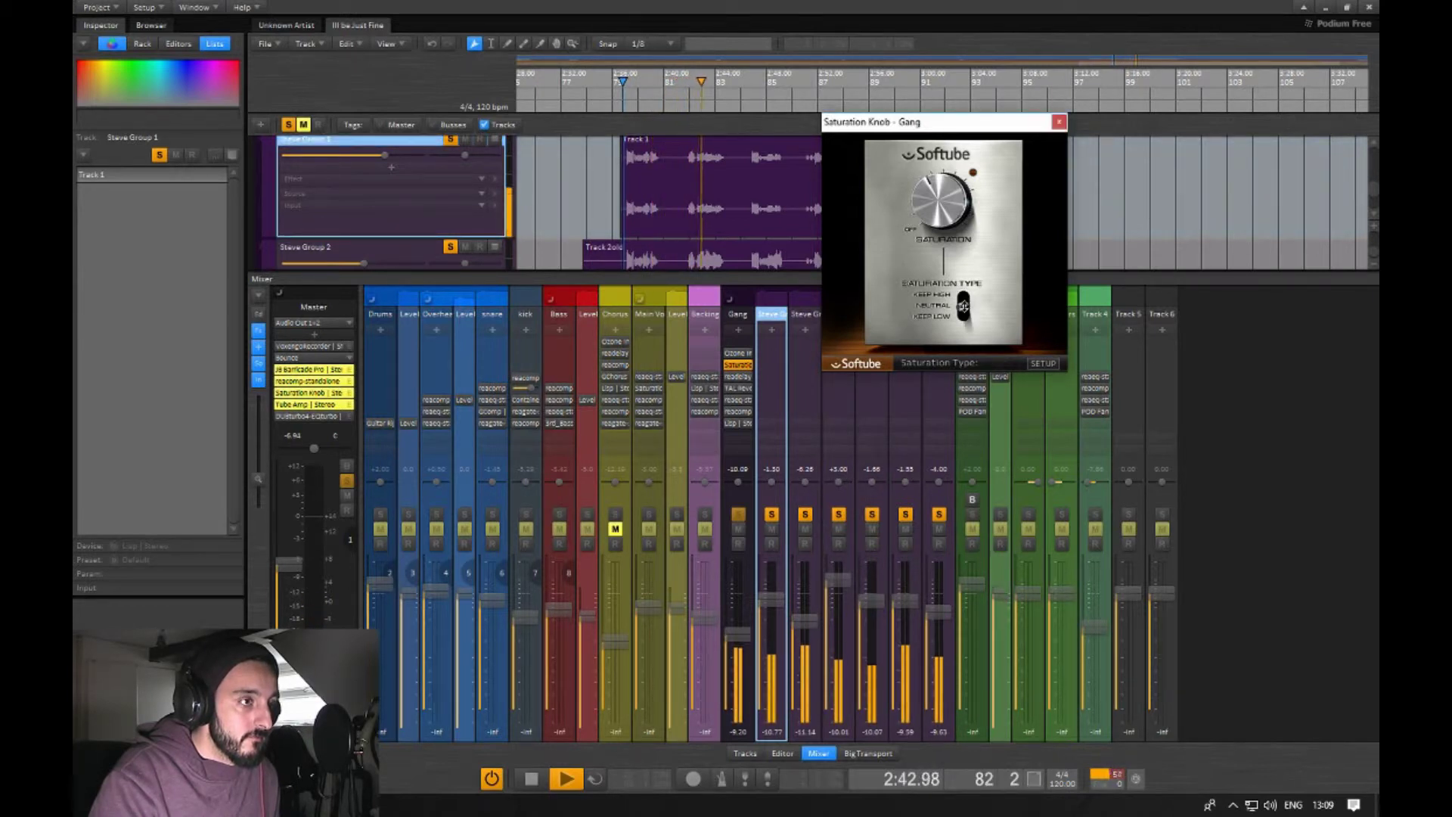
left_click_drag(963, 304, 963, 318)
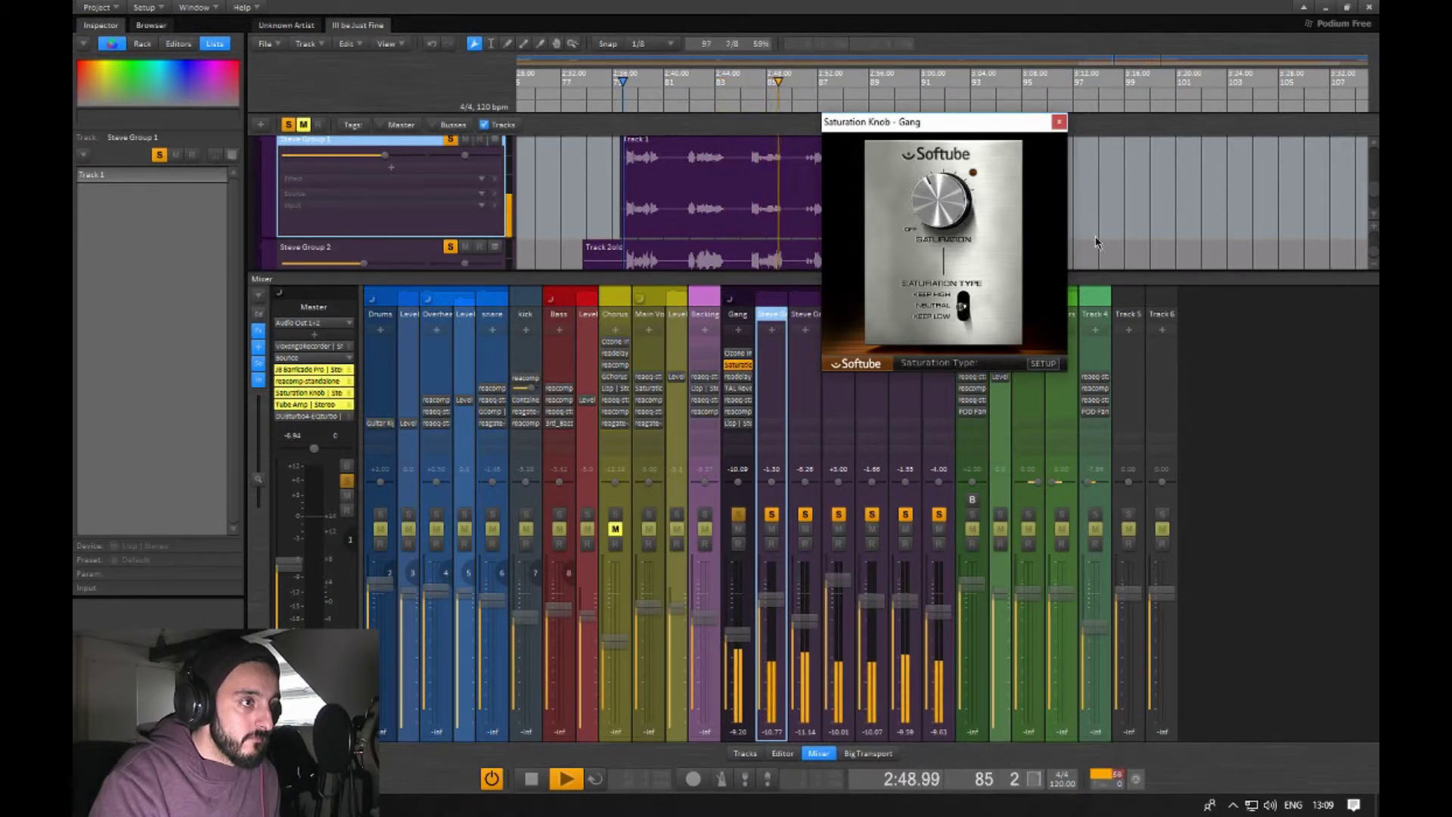
left_click(1059, 122)
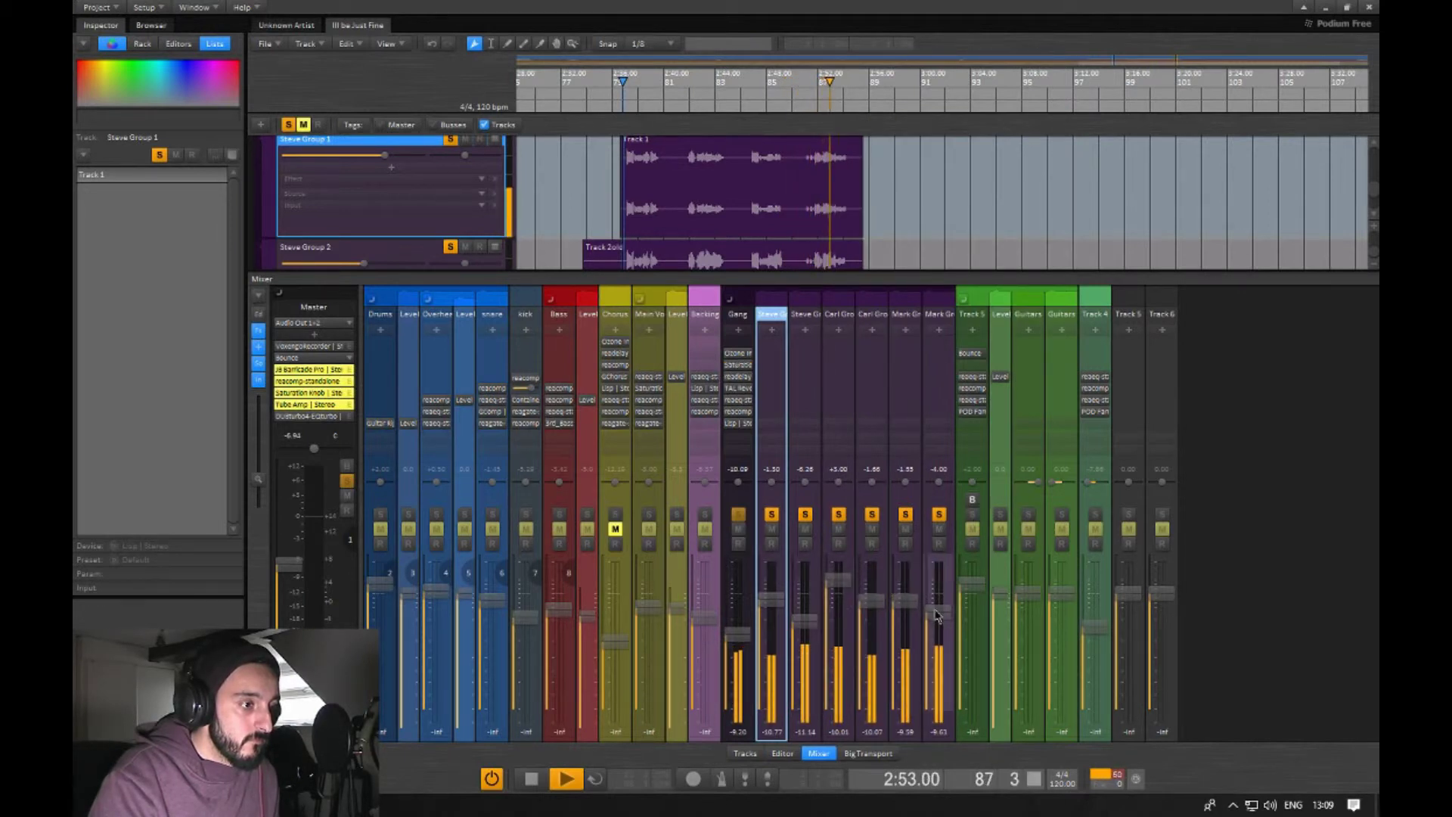
- Raise the last gang sub-track's fader to -3.00 dB and audition the section's final phrase
left_click_drag(938, 615, 938, 610)
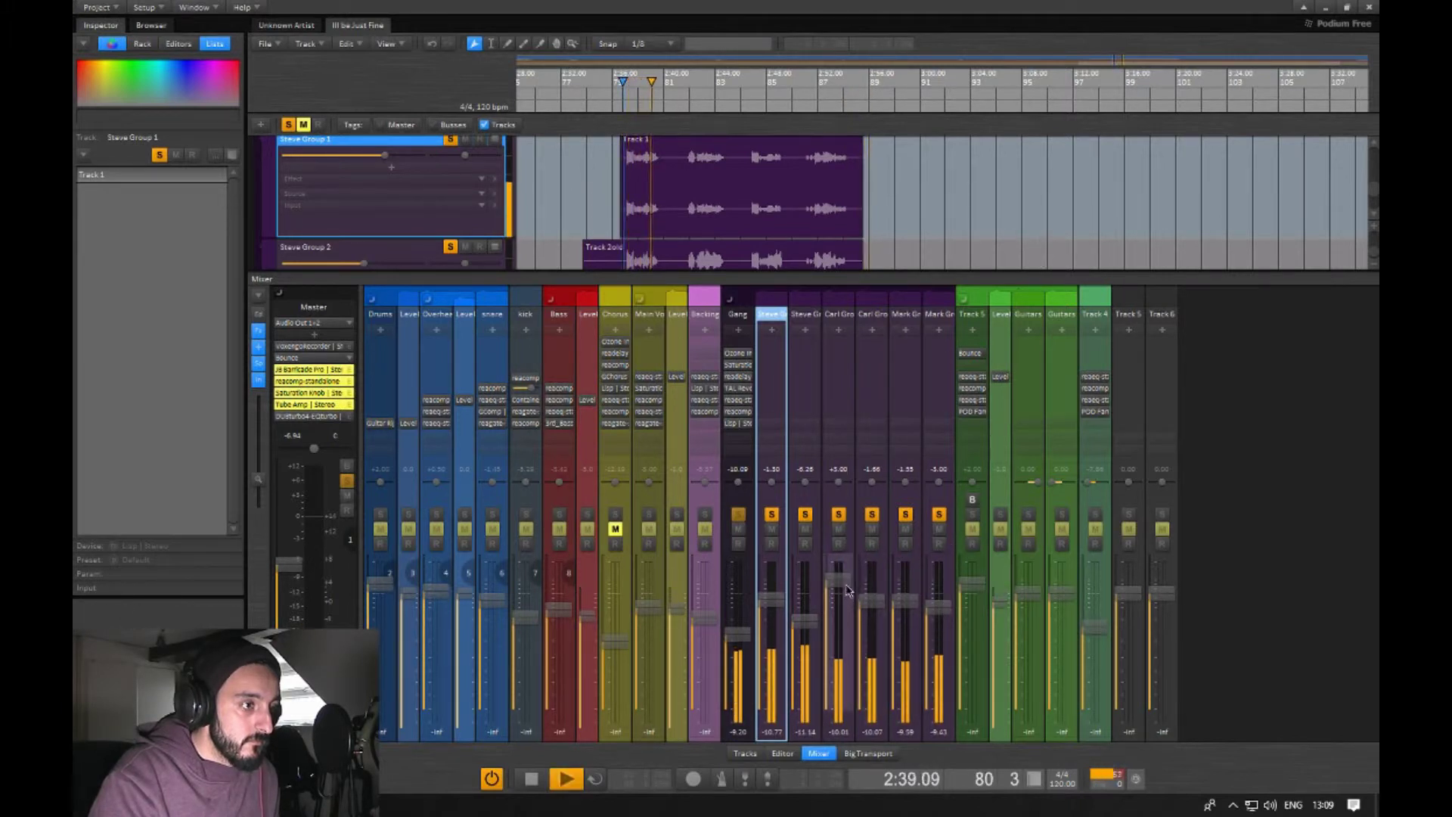
key("space")
left_click(829, 211)
key("space")
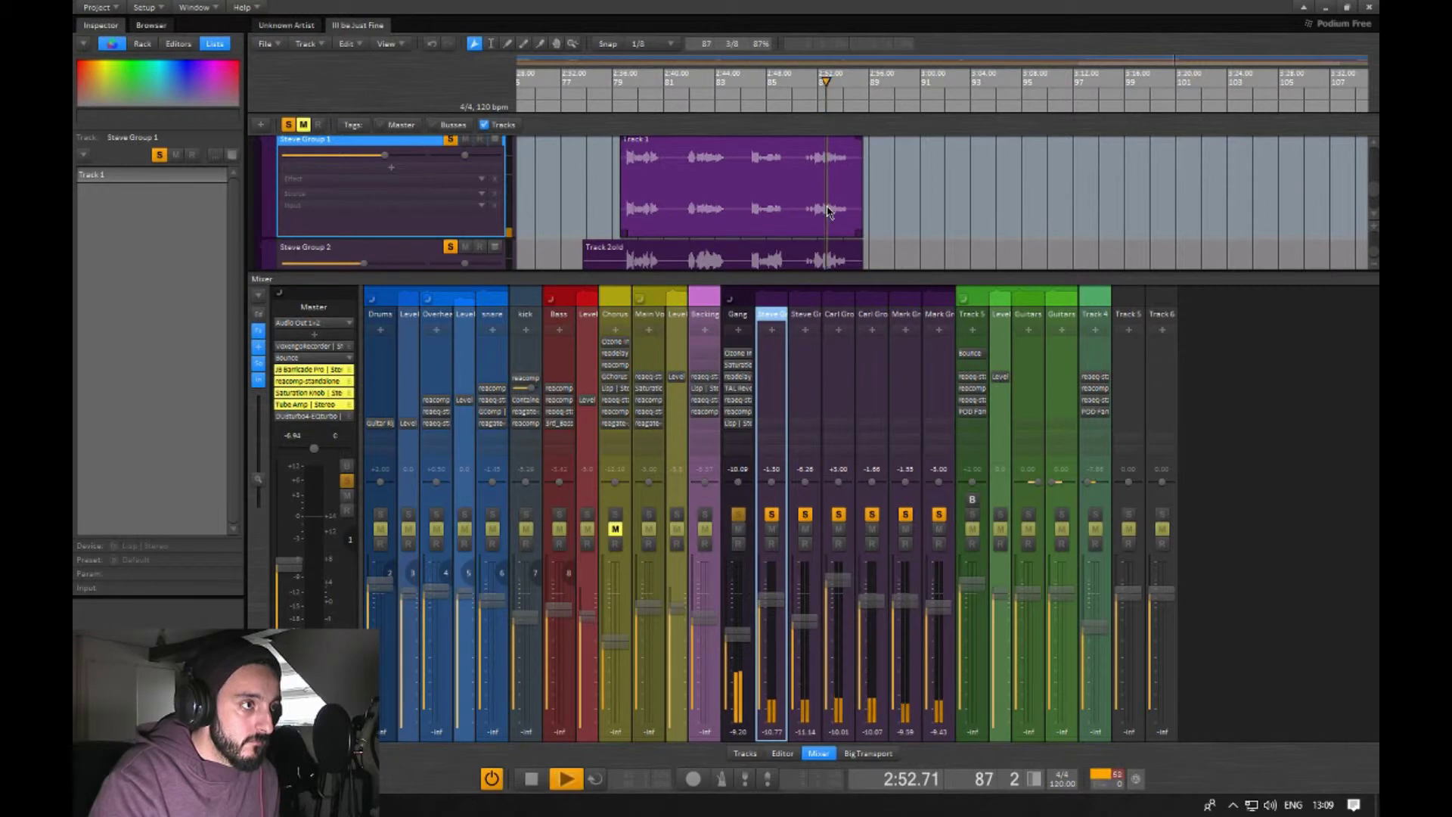
key("space")
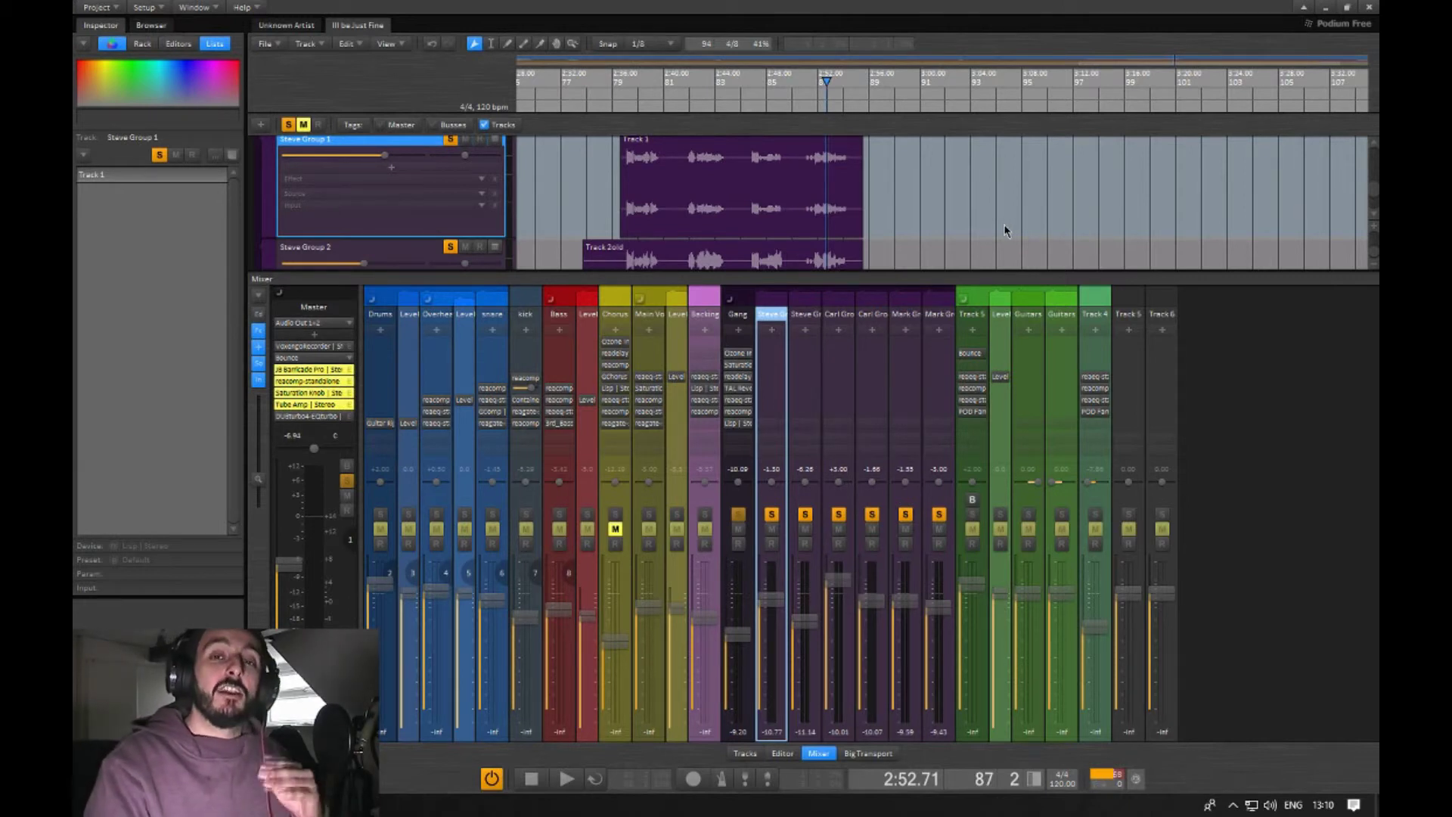
- Move the playhead back to just before the last gang phrase and audition it soloed, stopping playback once it ends
left_click(819, 173)
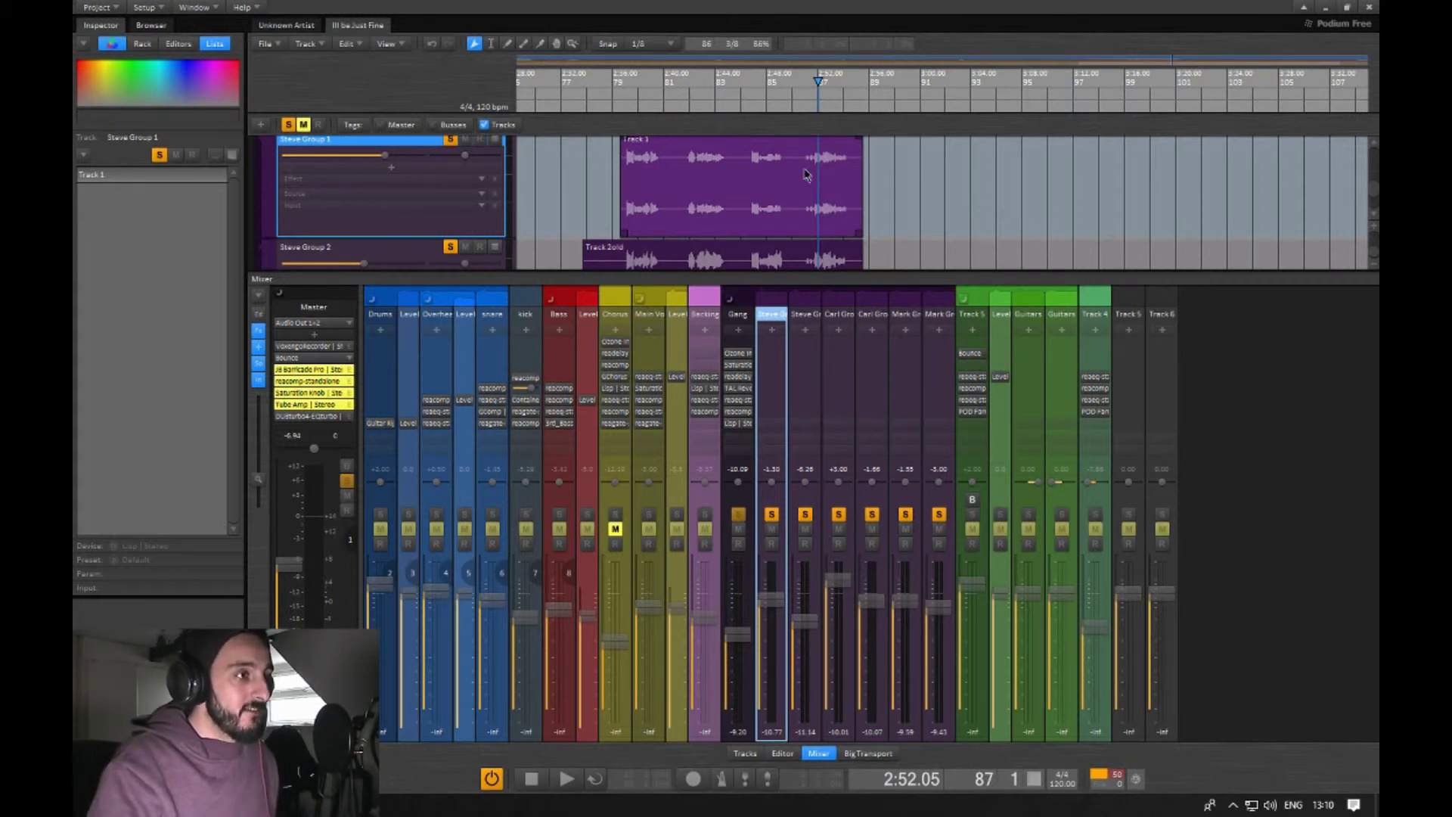
left_click(806, 175)
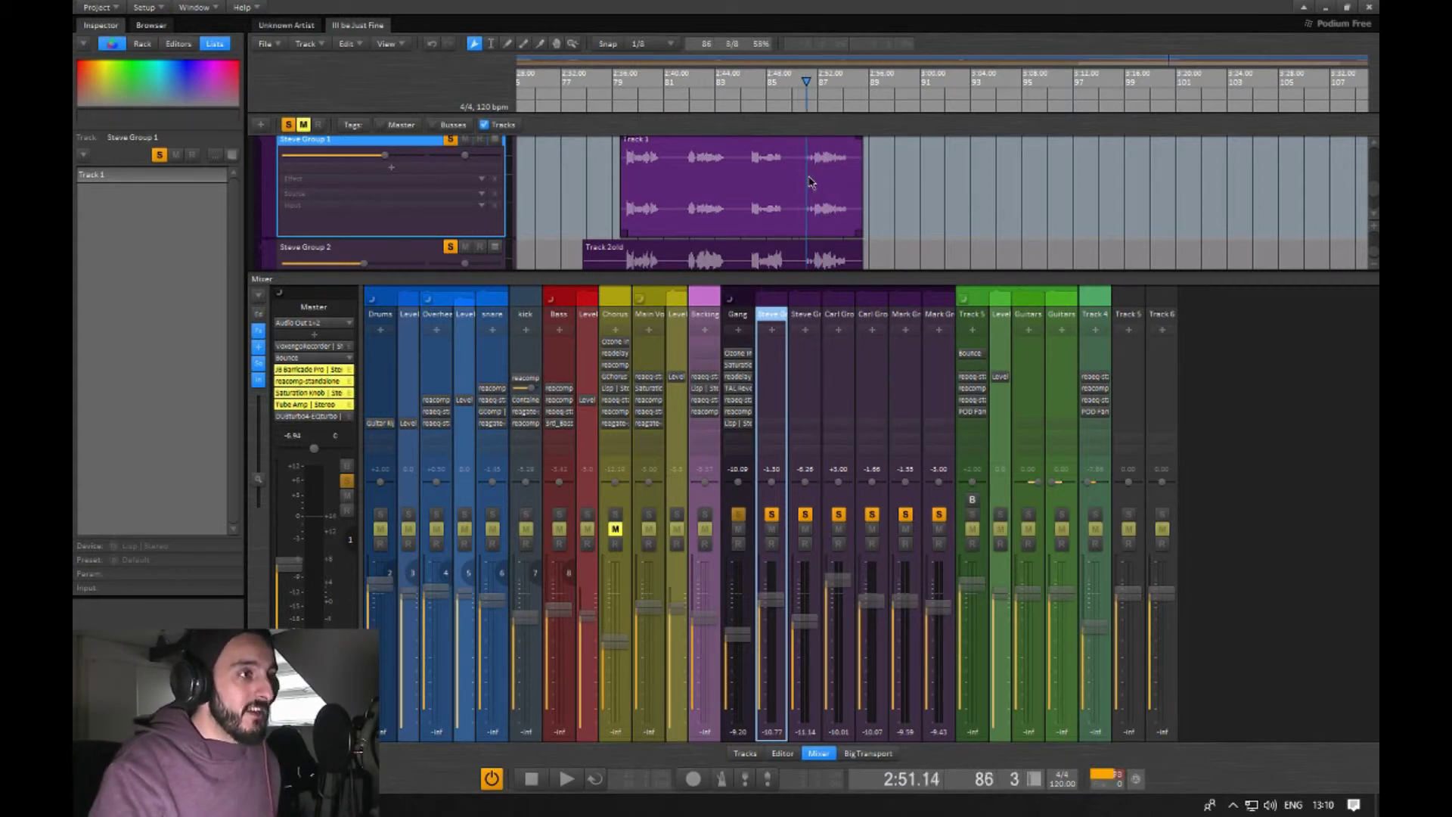
left_click(808, 179)
left_click(806, 181)
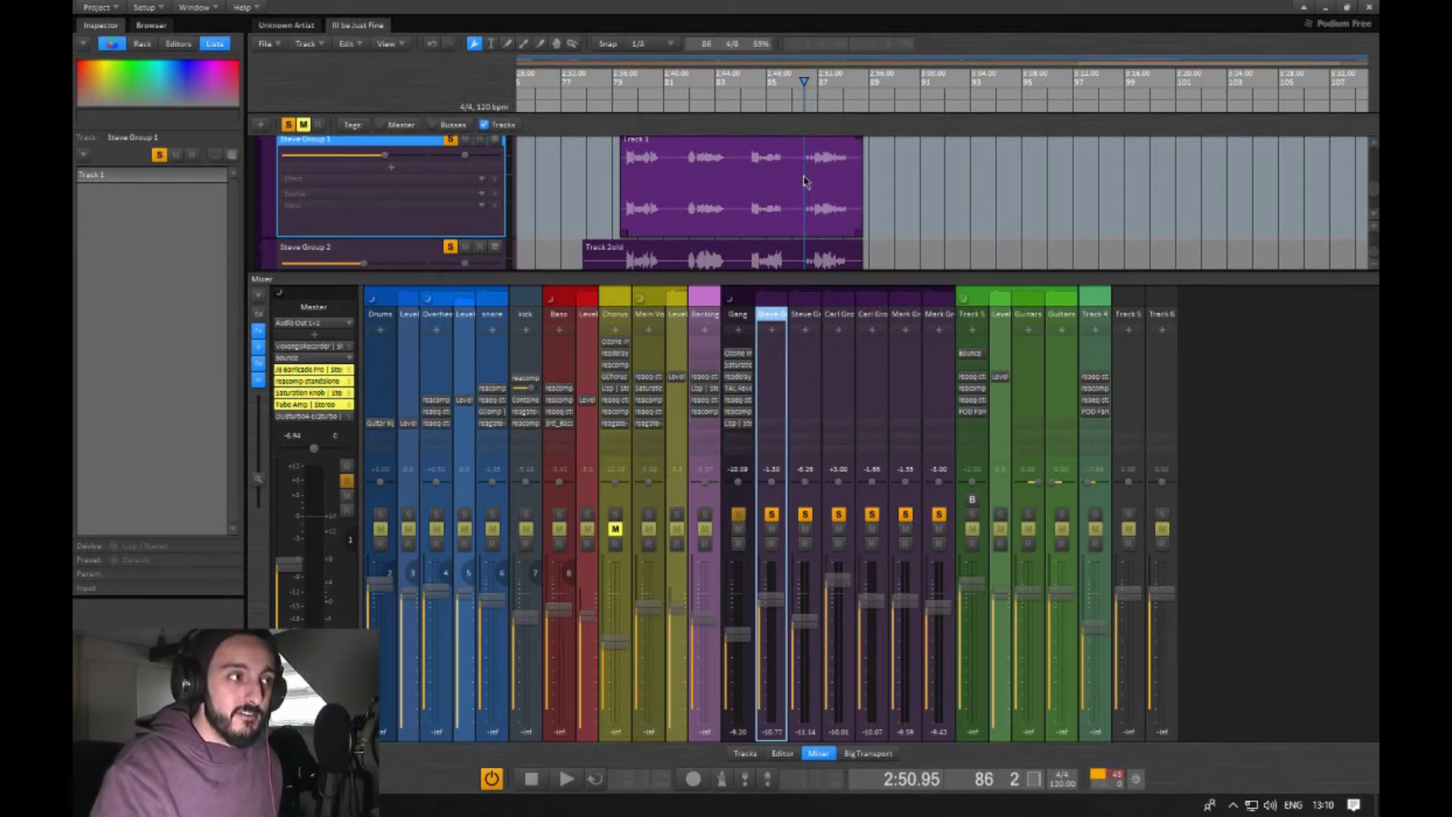
key("space")
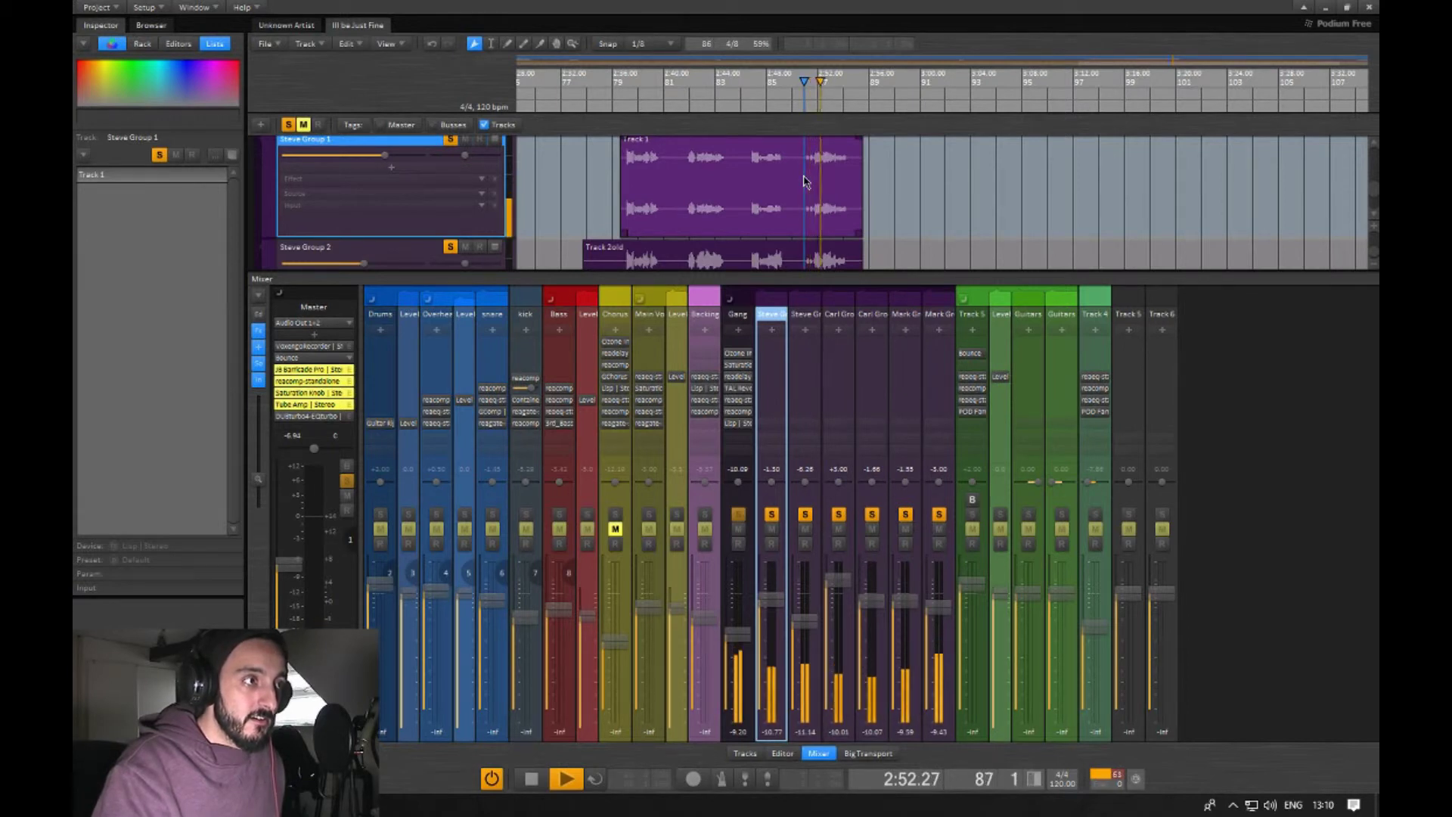
left_click(917, 183)
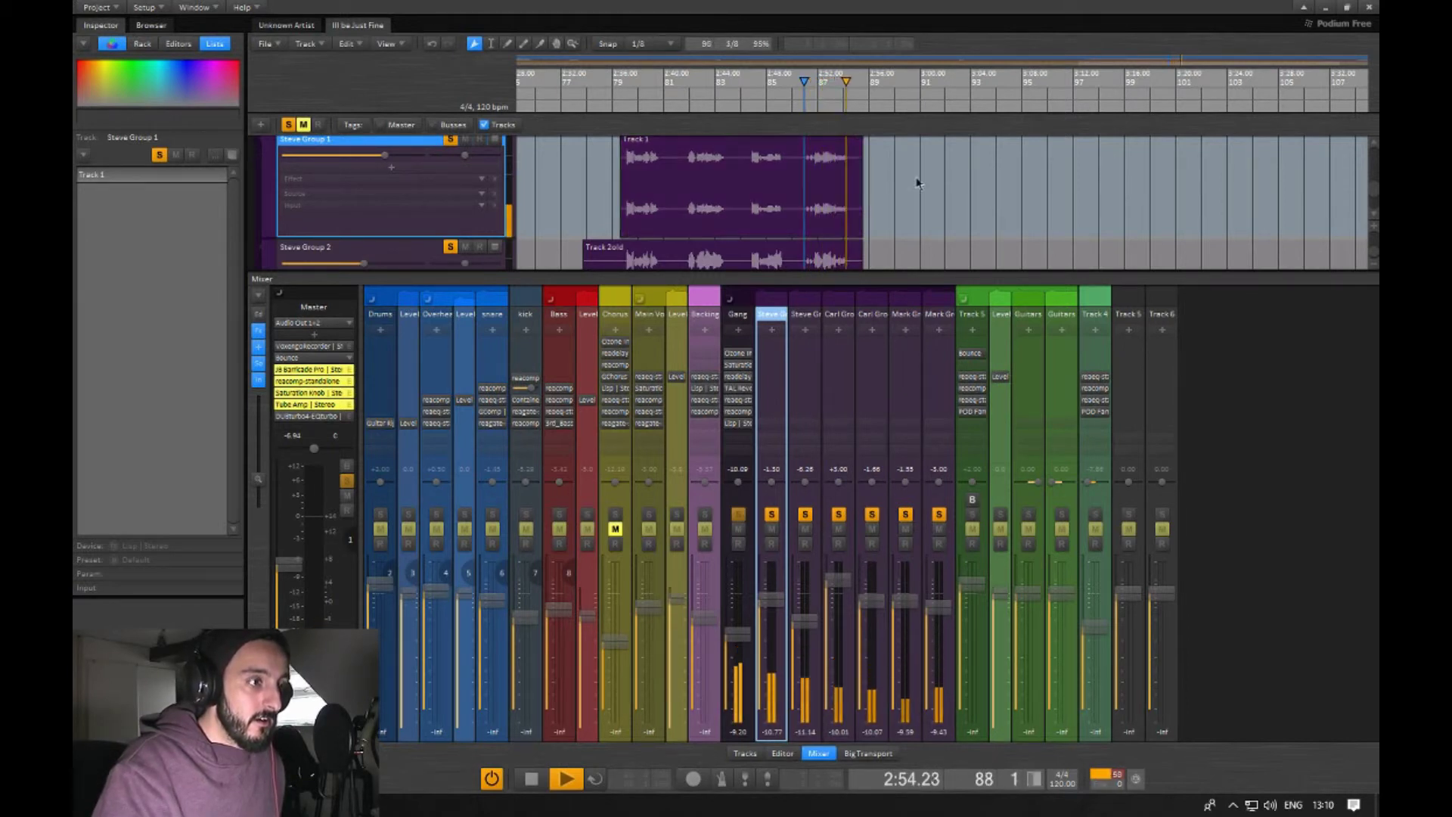
key("space")
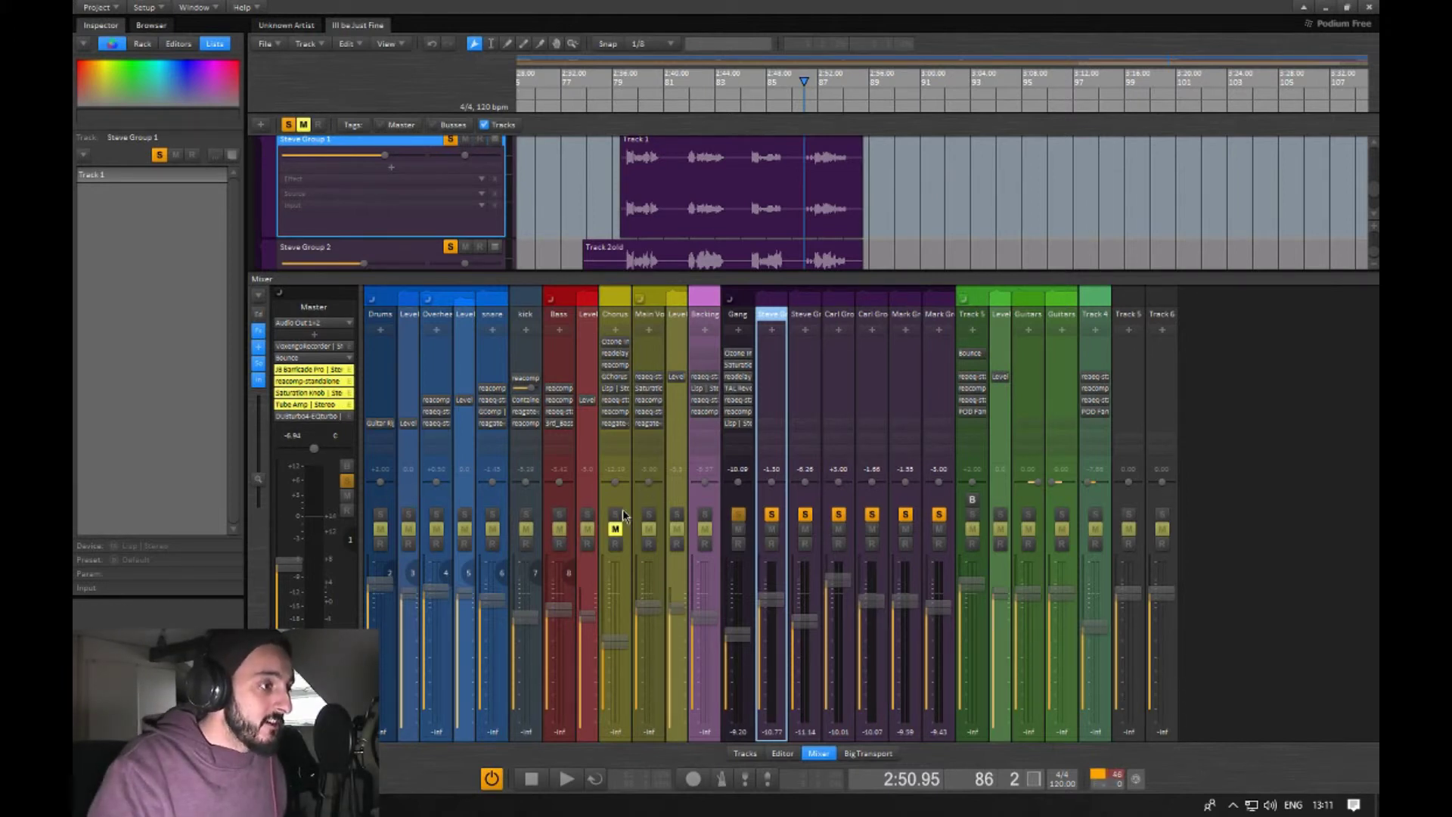
- Clear all track solos, play the section from bar 78 in the full mix, and lower the Gang bus fader to -15.09 dB
left_click(733, 499)
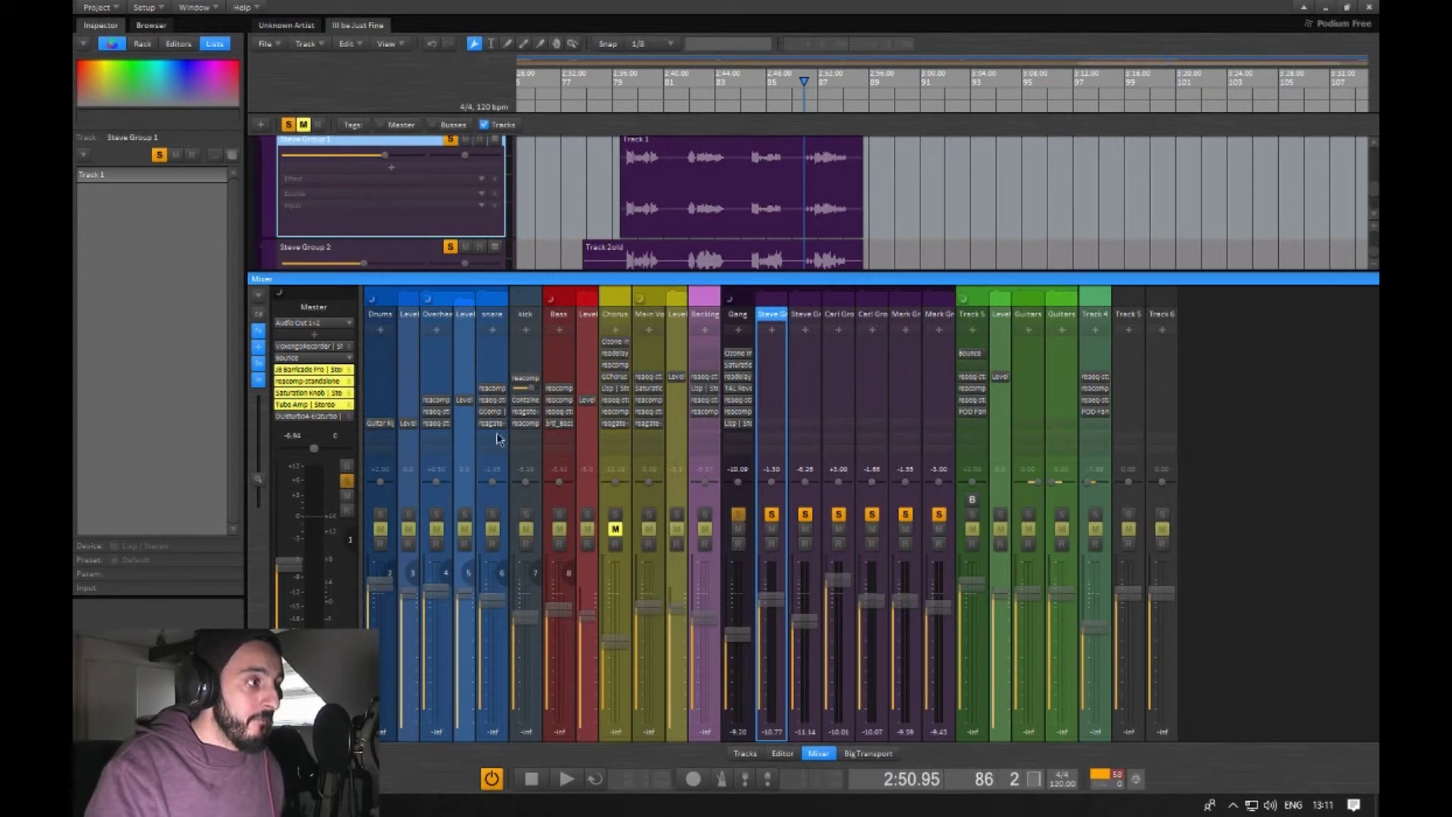
left_click(288, 124)
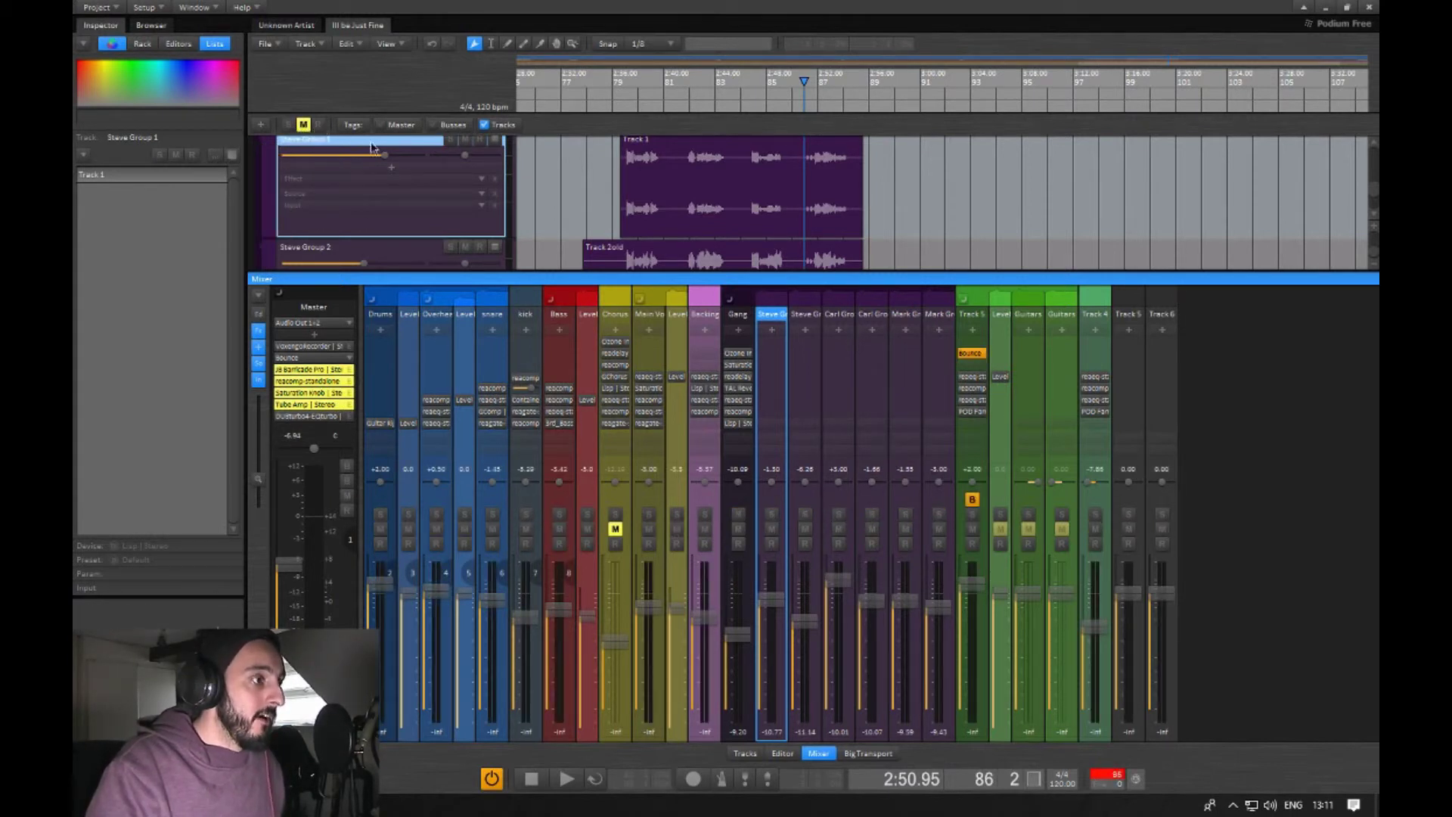
left_click(601, 162)
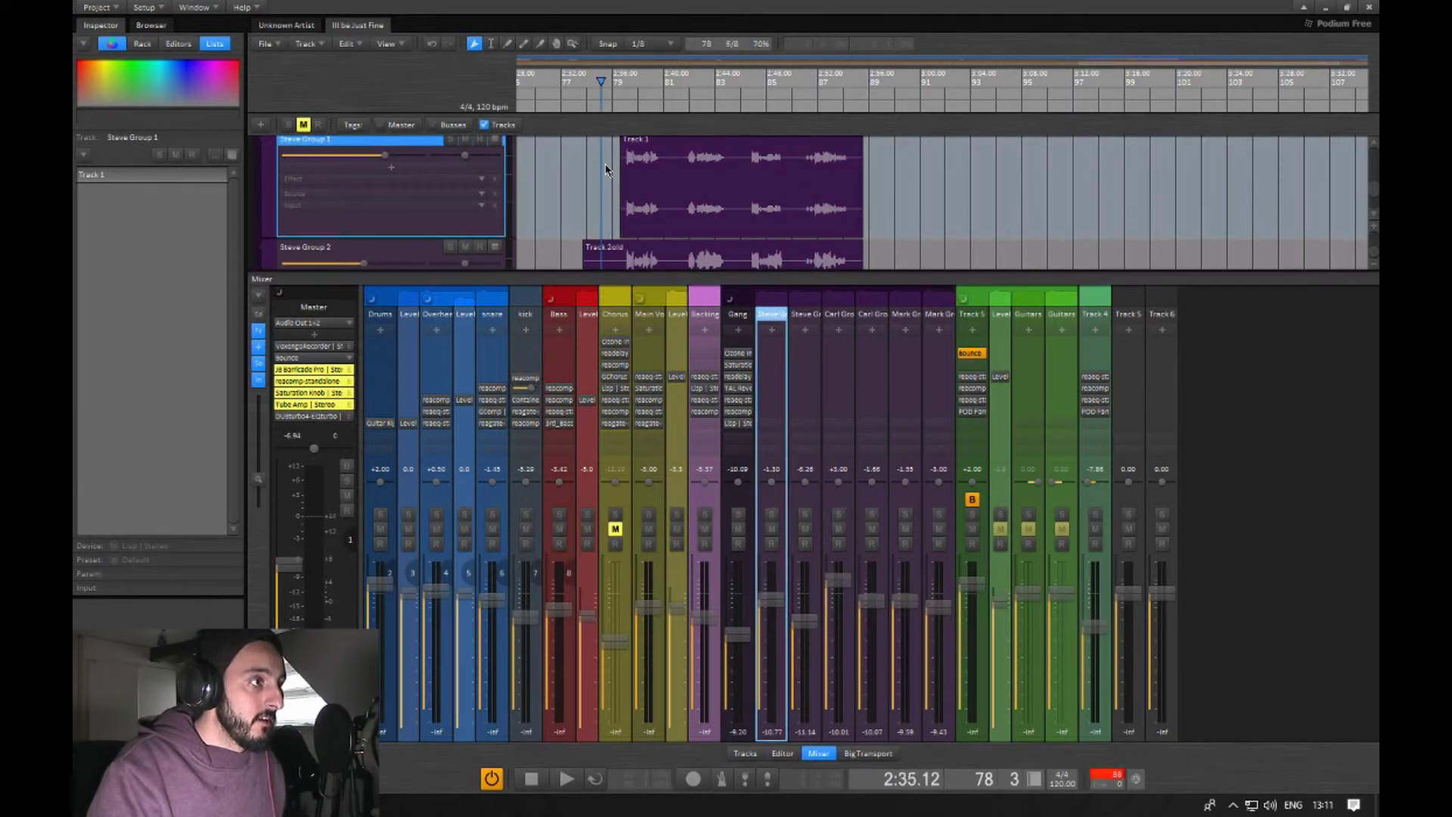
key("space")
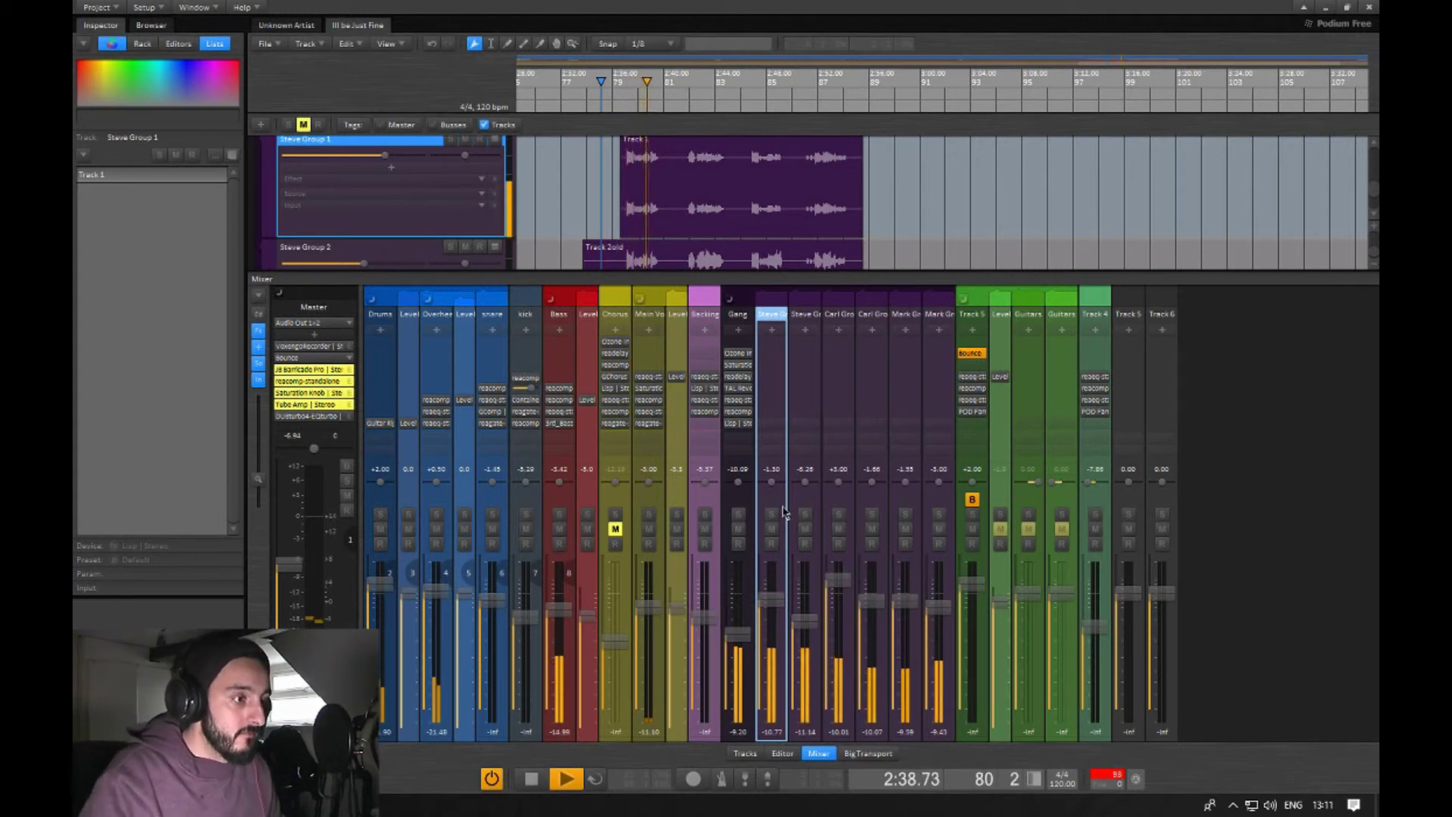
left_click_drag(738, 633, 736, 642)
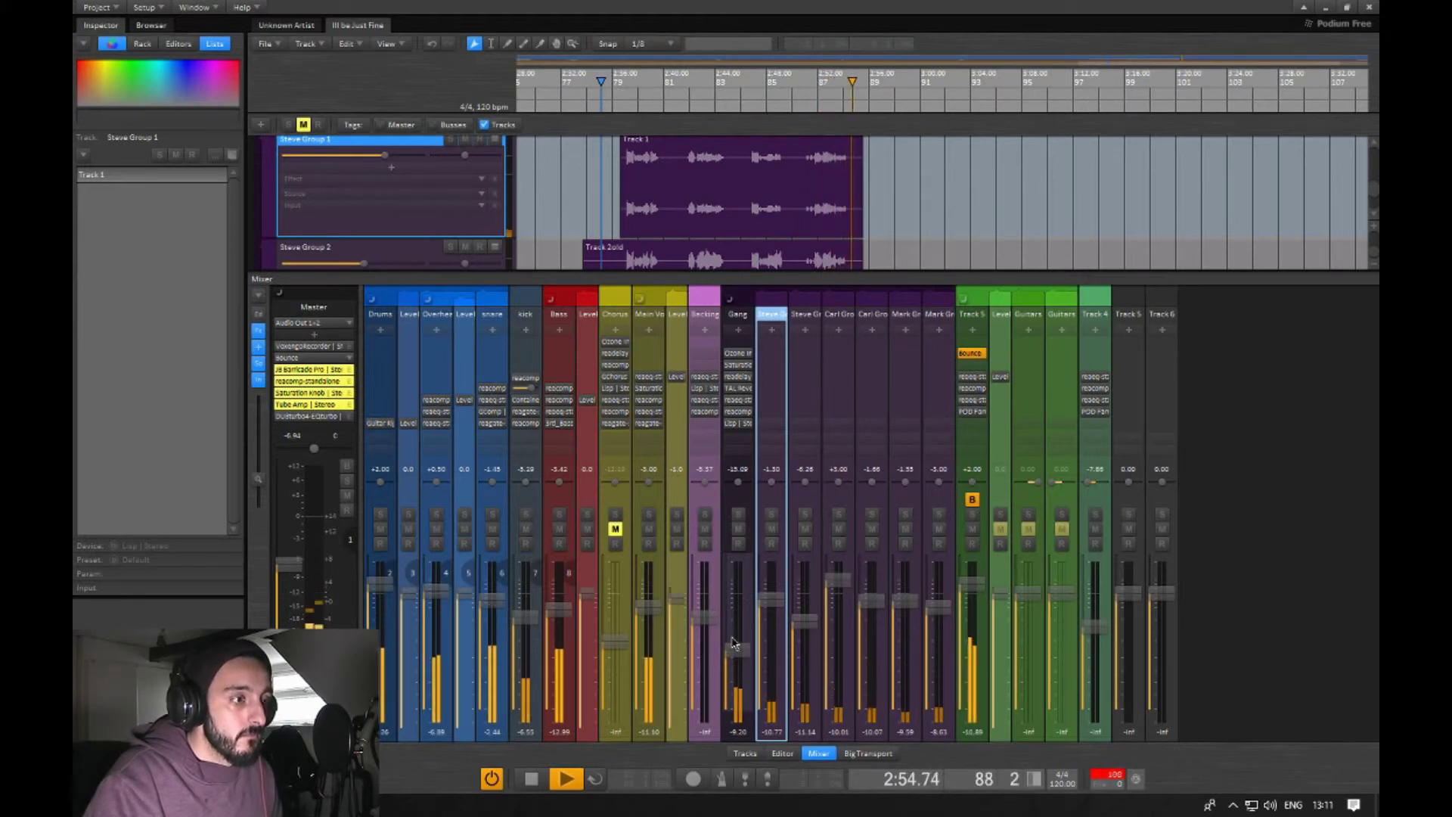
- Hide the mixer and replay the last gang phrase within the full mix from just before it starts
left_click(872, 283)
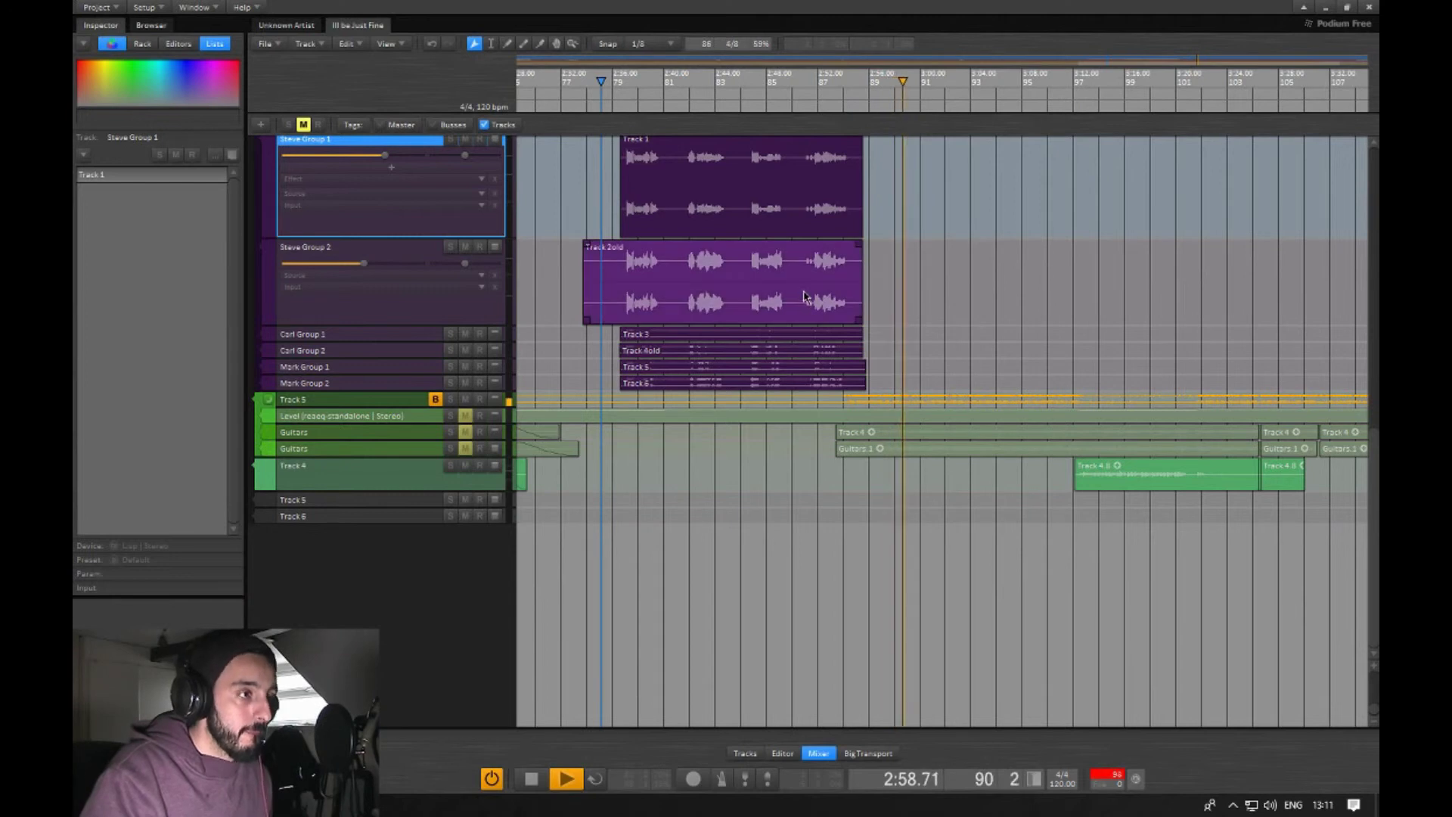
left_click(803, 295)
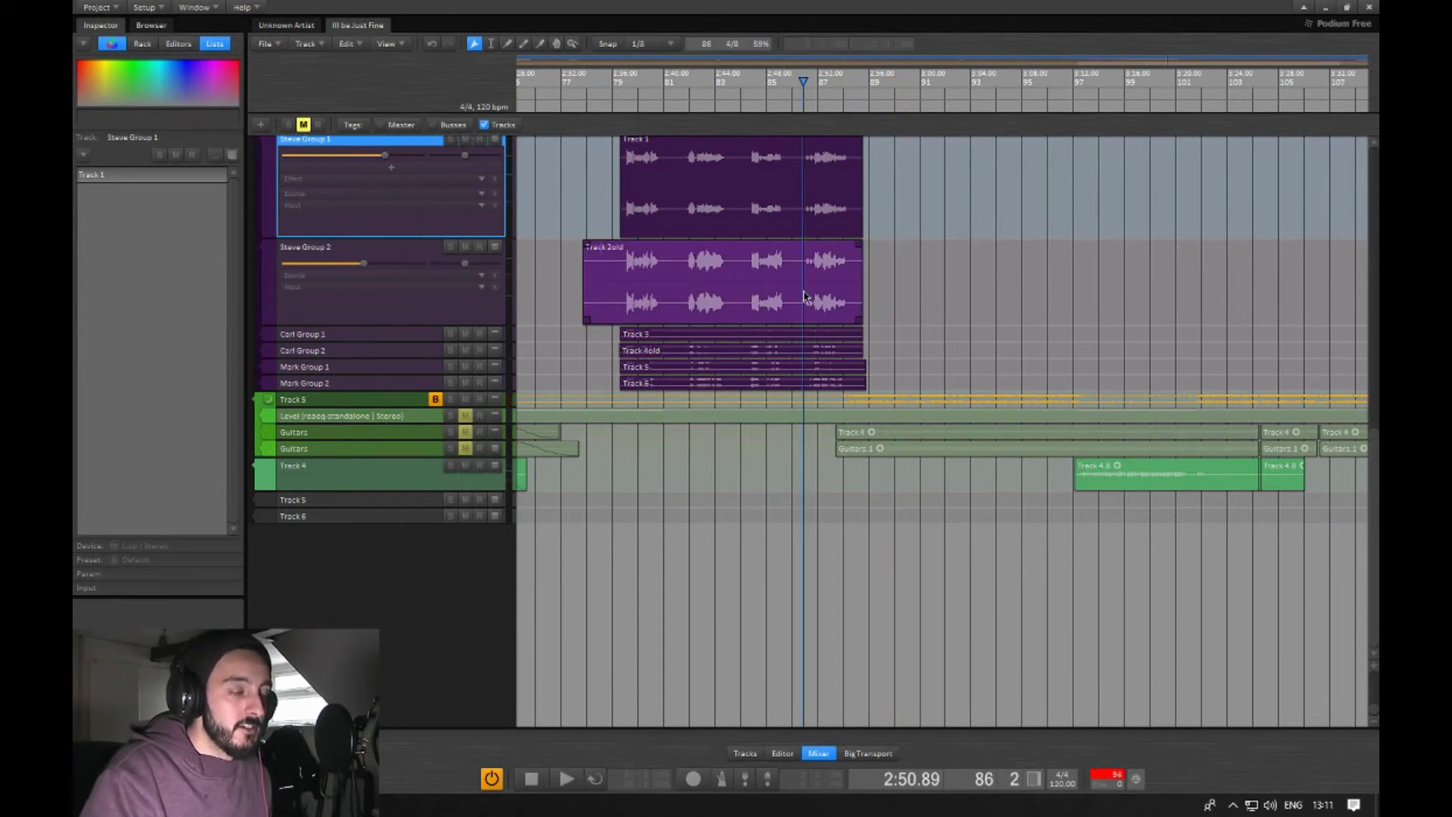
key("space")
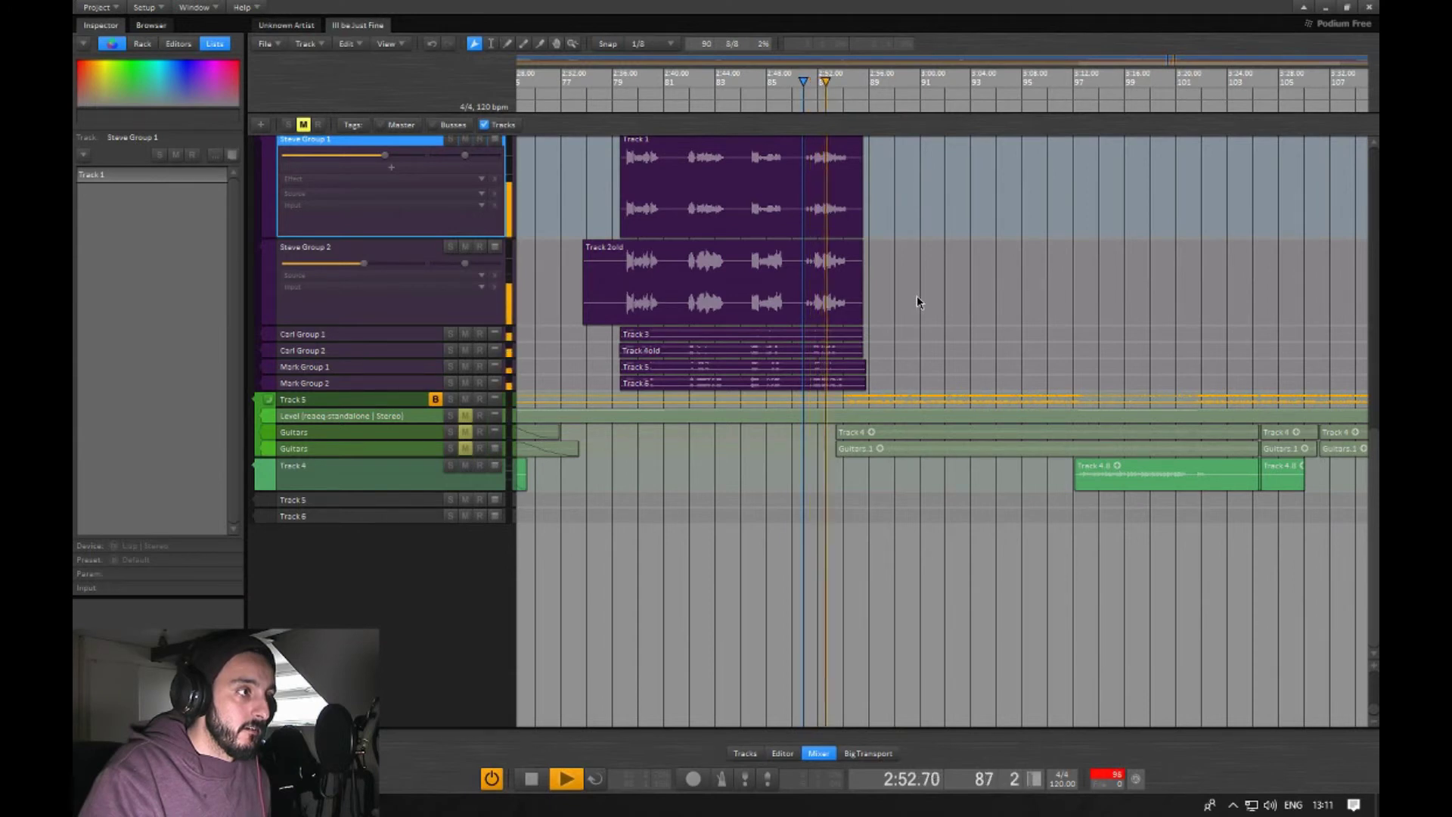
key("space")
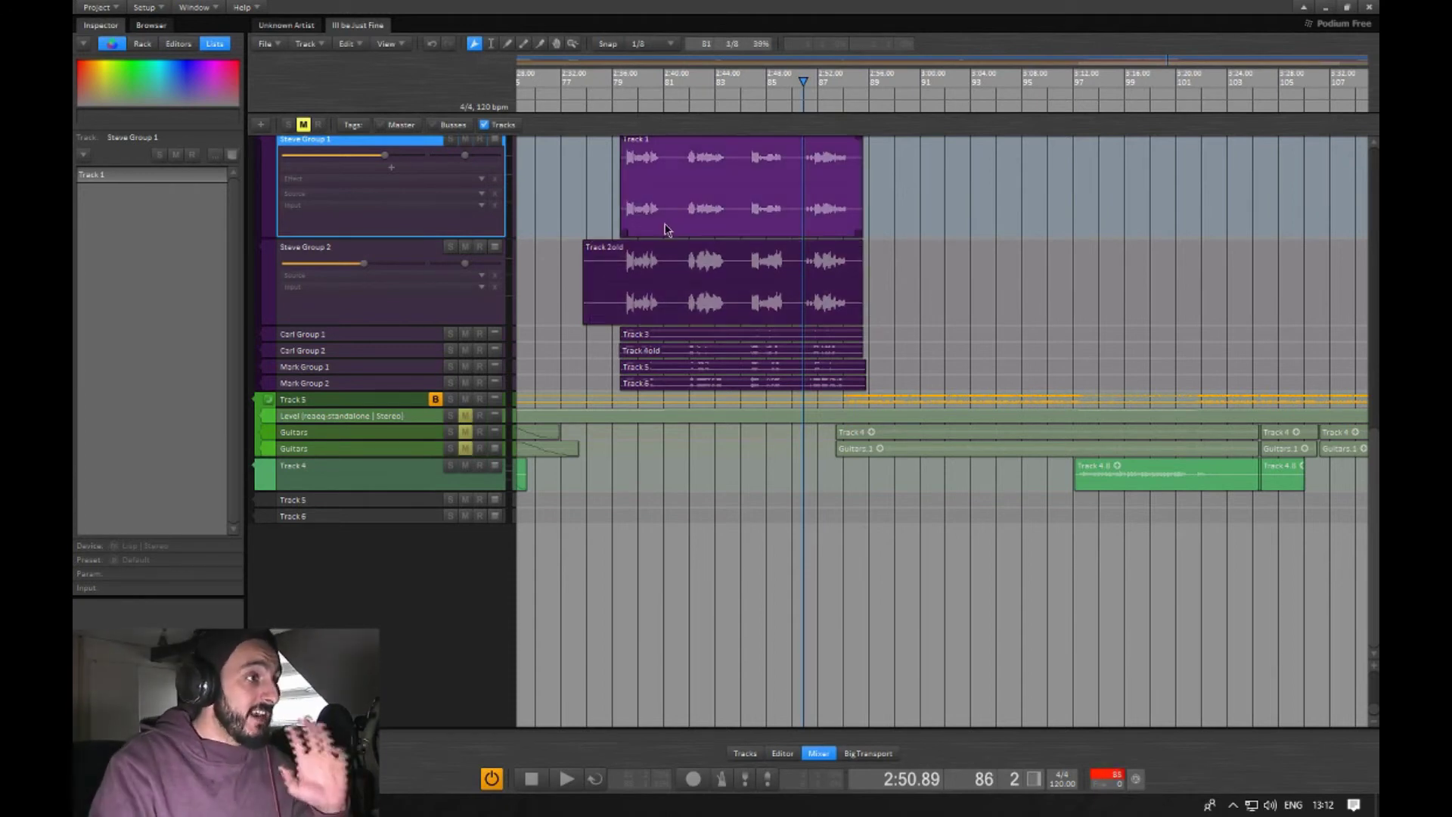
scroll(695, 337, "up", 2)
scroll(681, 332, "up", 1)
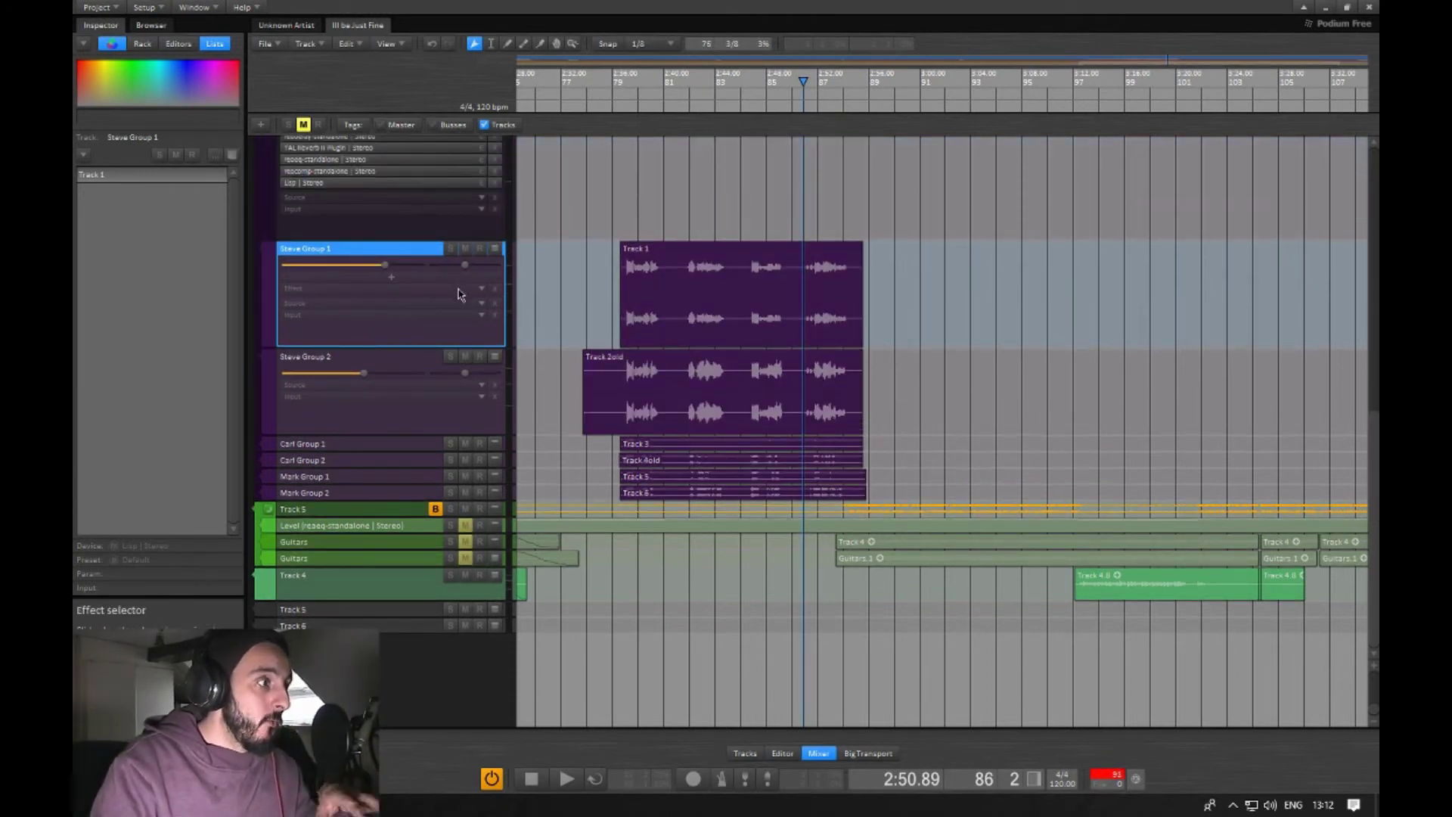
scroll(500, 299, "up", 1)
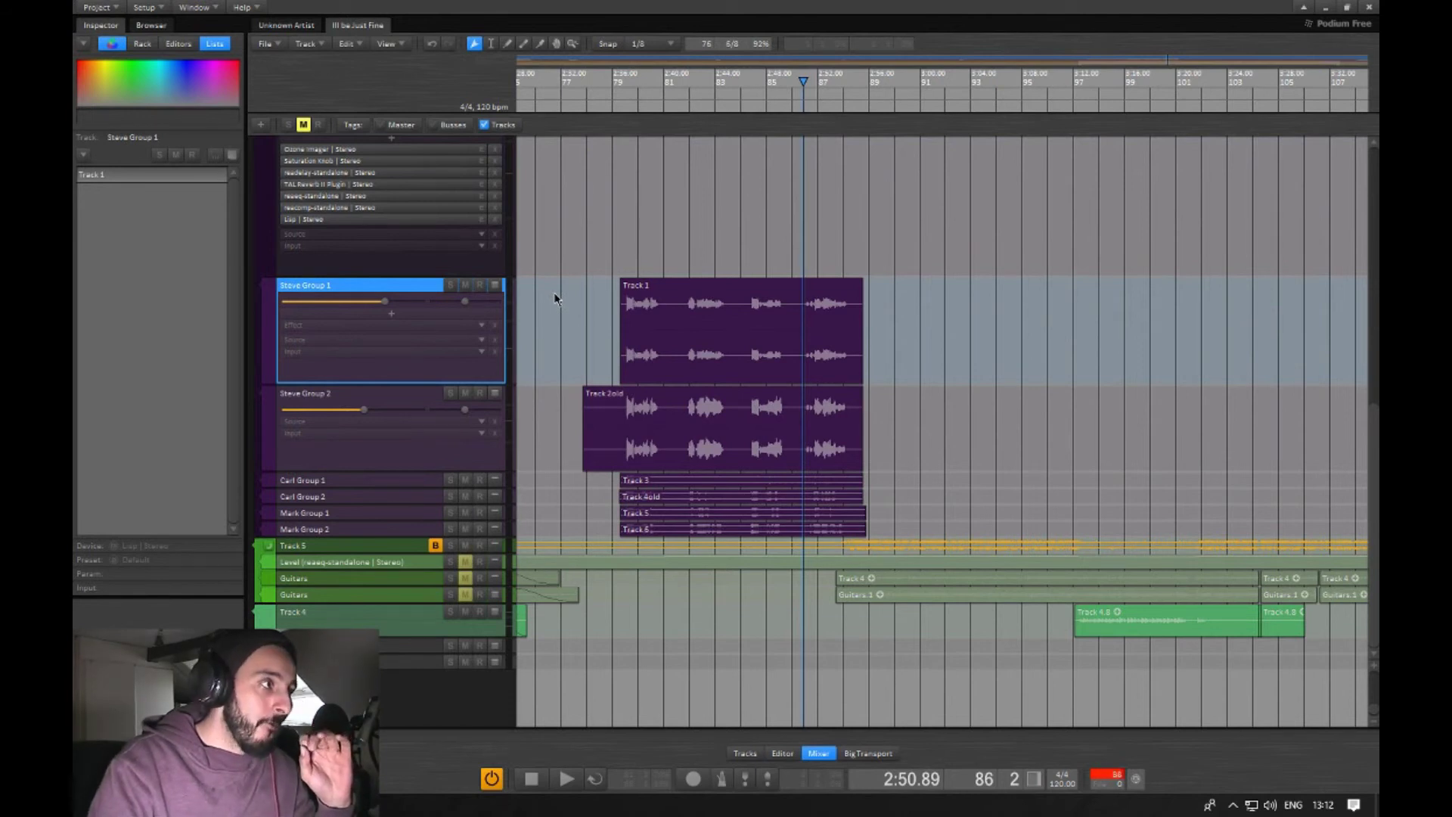